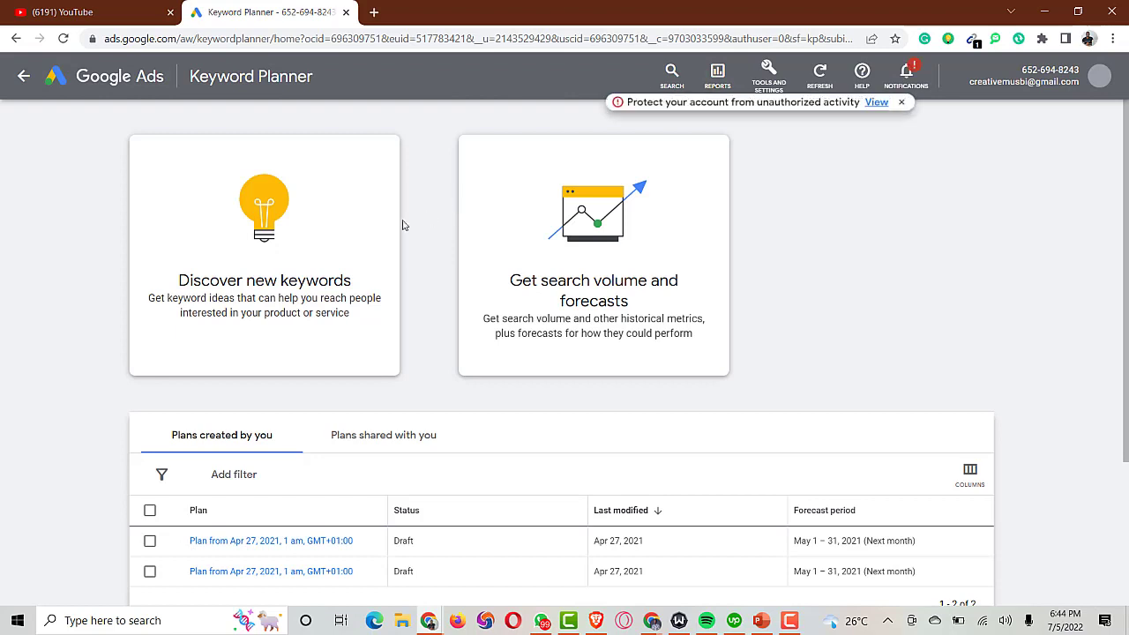
Start discovering new keywords and replace the targeted location Nigeria with the country United States.
click(295, 255)
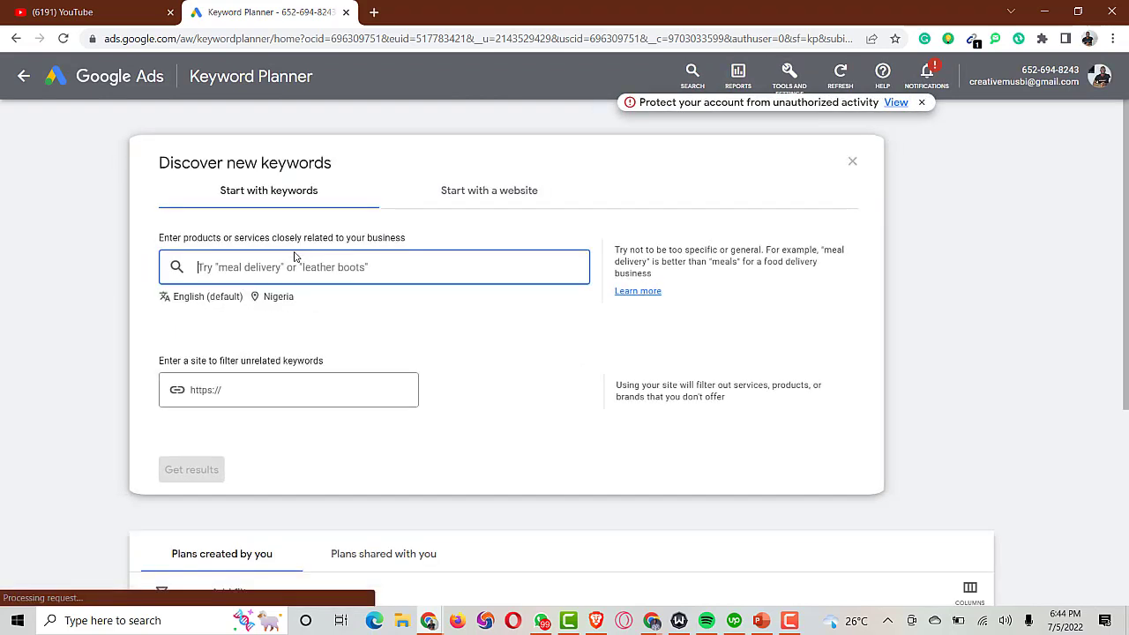
click(254, 298)
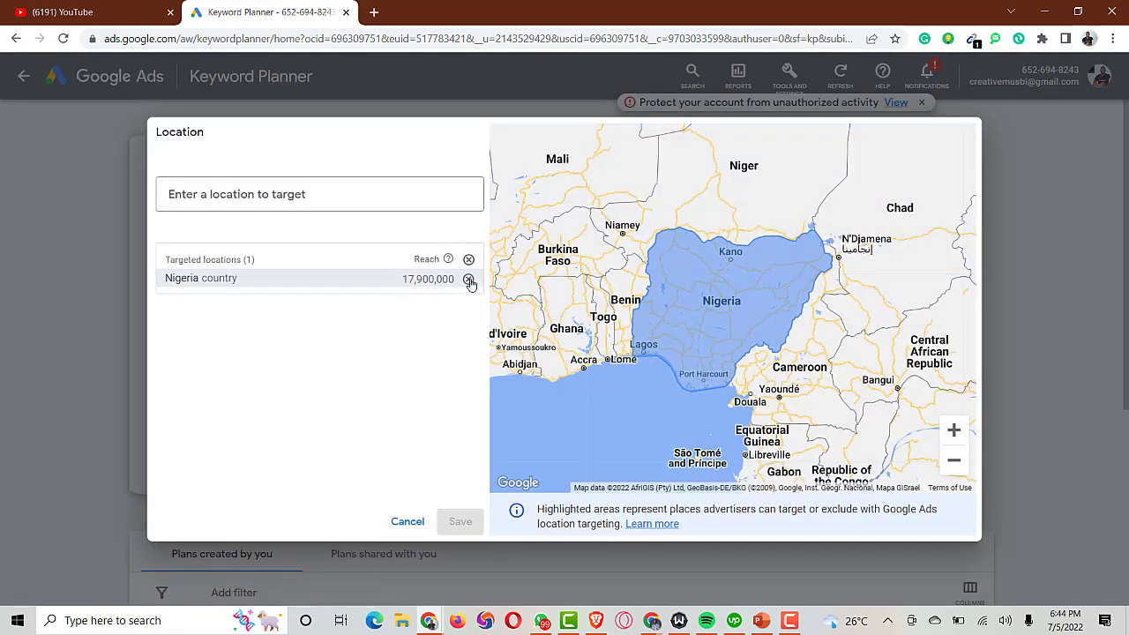
click(468, 280)
click(280, 194)
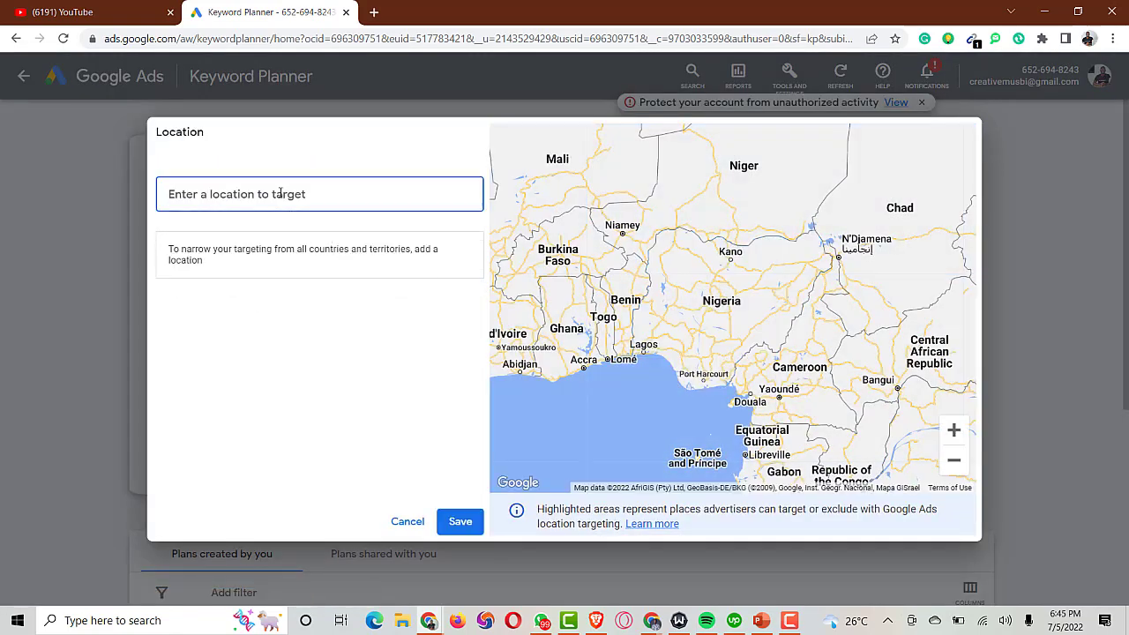
text(united)
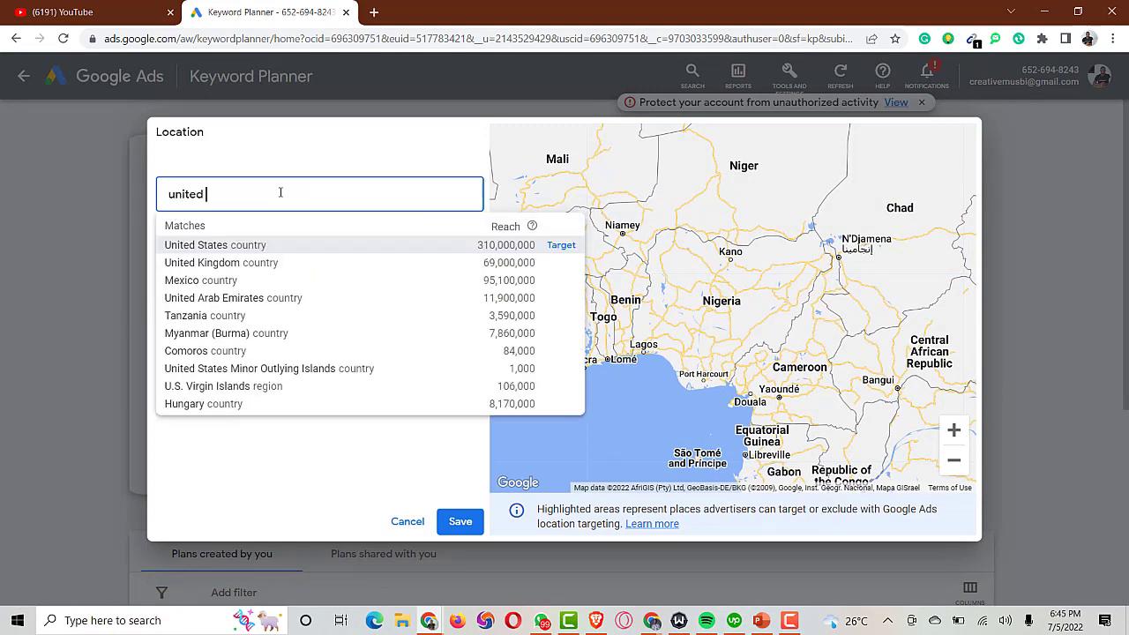
click(562, 247)
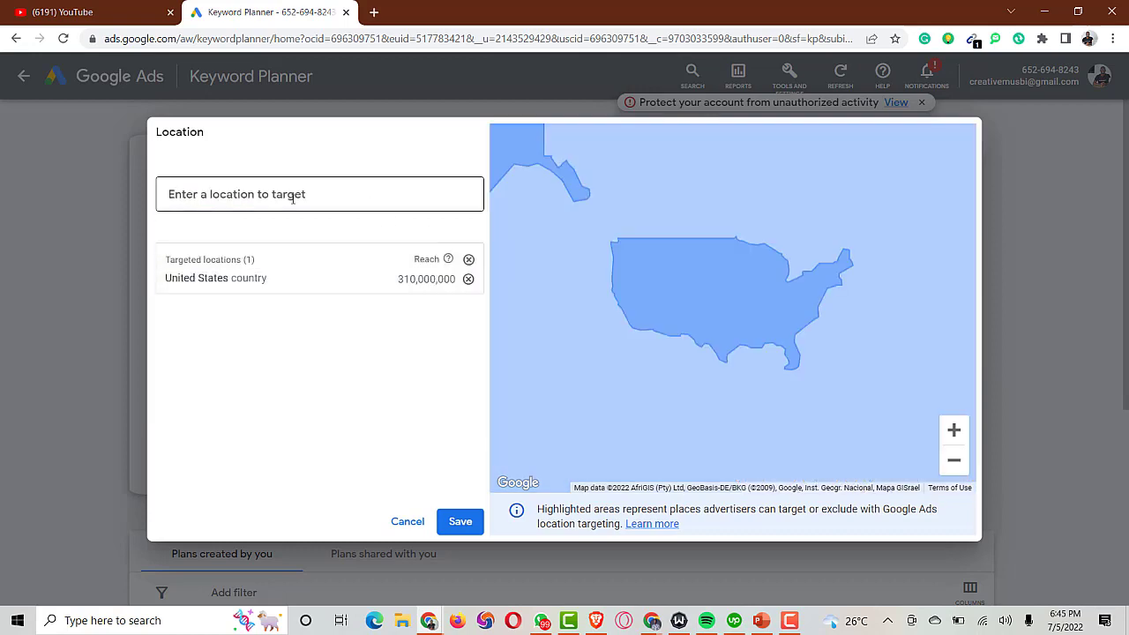
Add the country United Kingdom to the targeted locations and save the location settings.
click(282, 196)
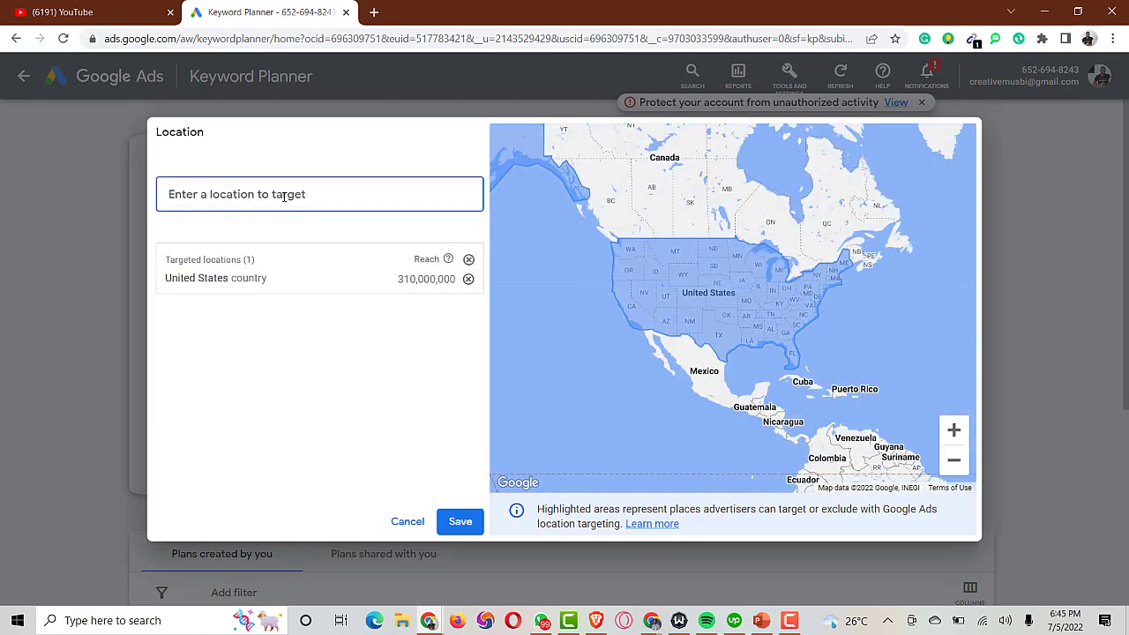
text(unite)
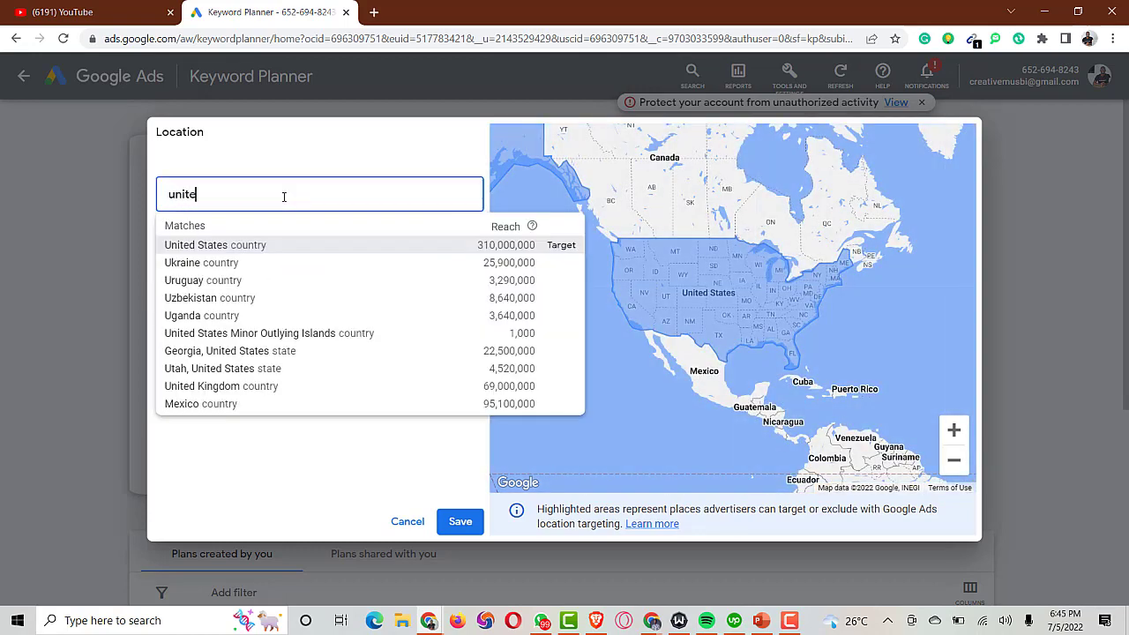
text(d)
click(562, 264)
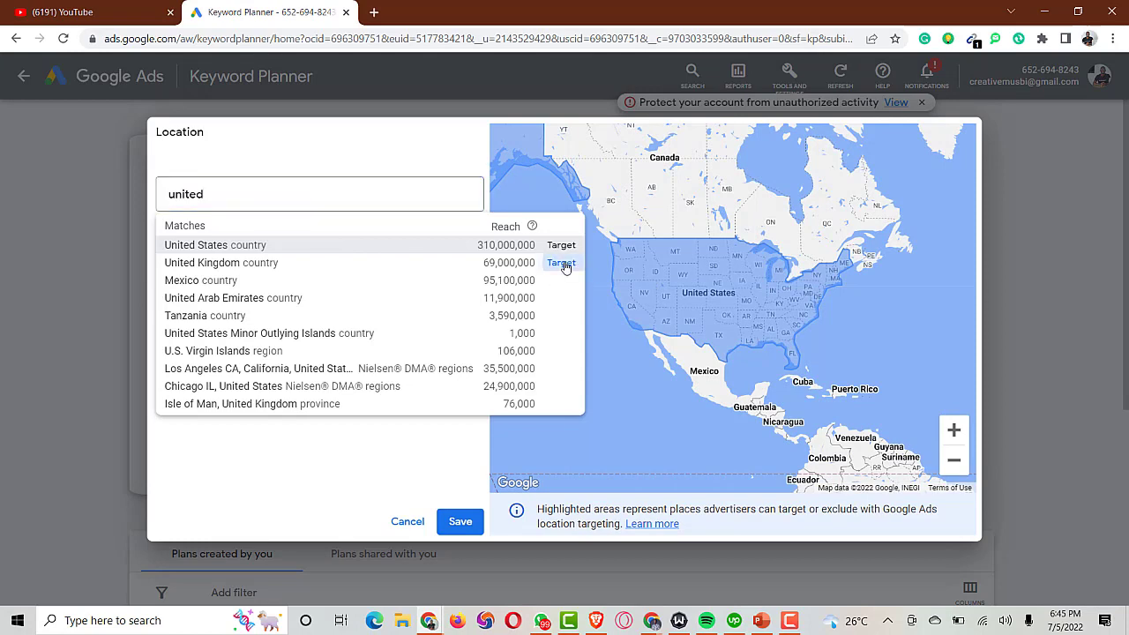
click(466, 522)
Enter the seed keywords "ai content" and "content generator" and get the keyword results.
click(246, 265)
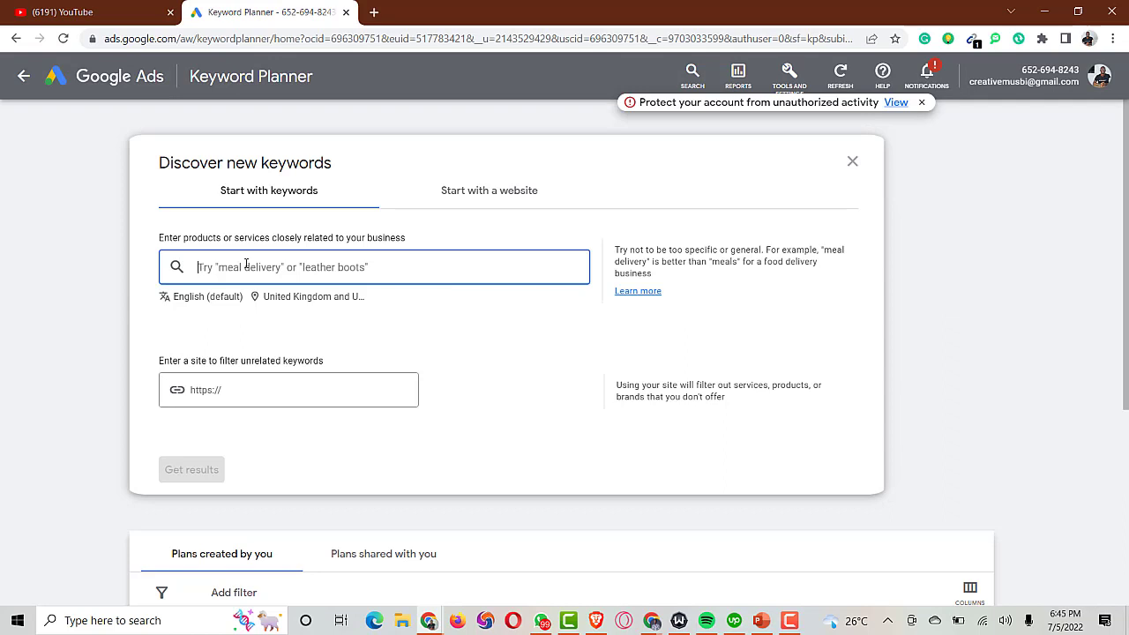
text(ai)
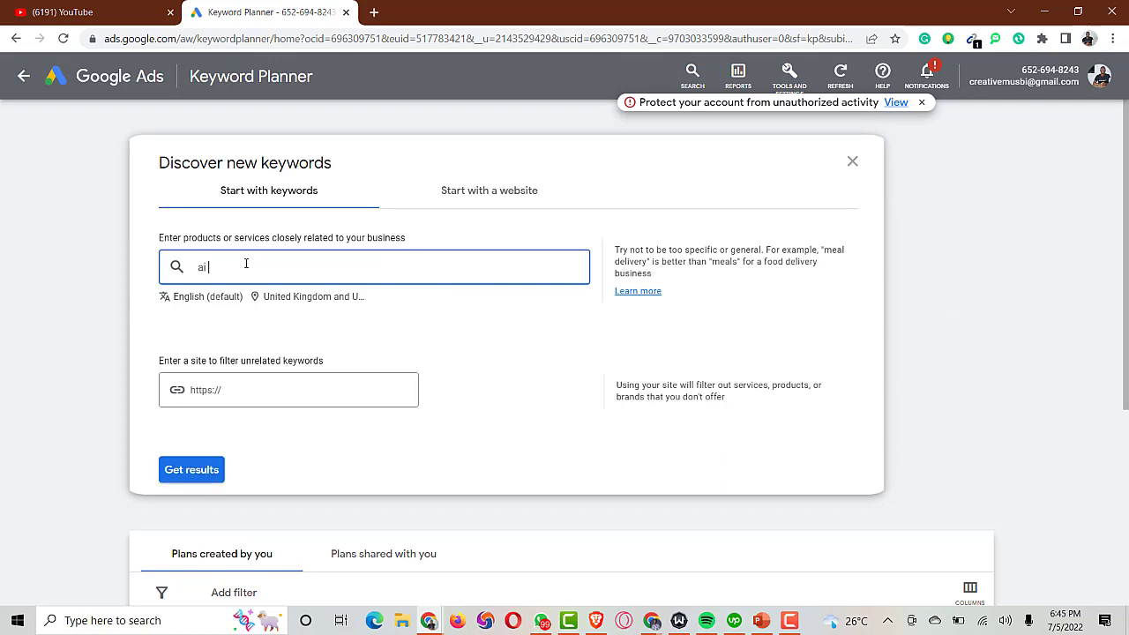
text( content)
key(Return)
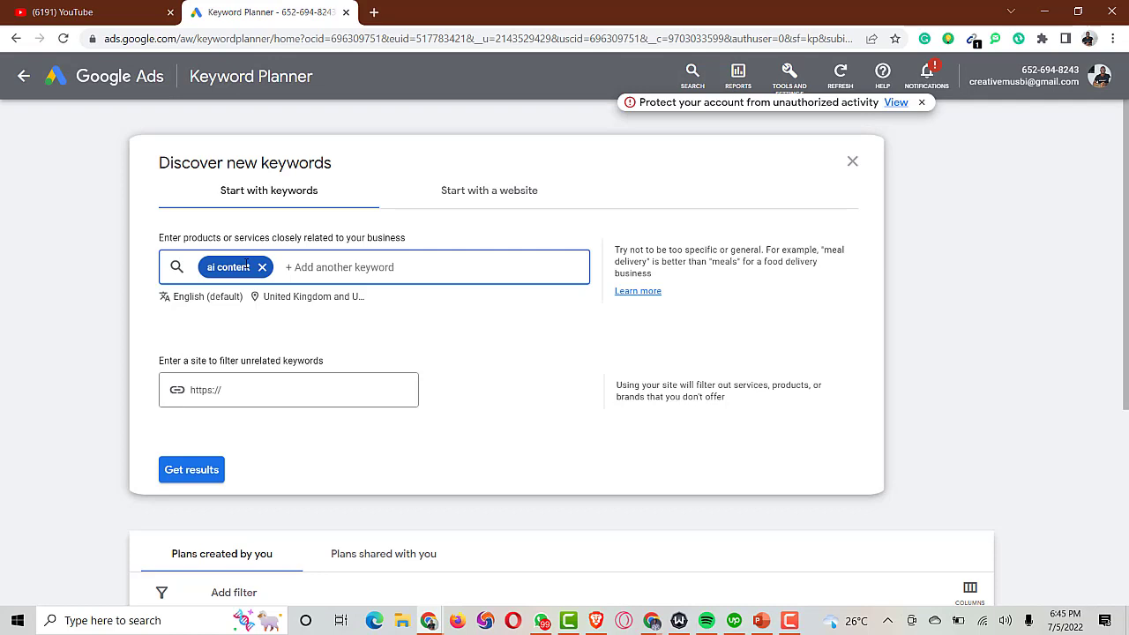
text(content generator)
key(Return)
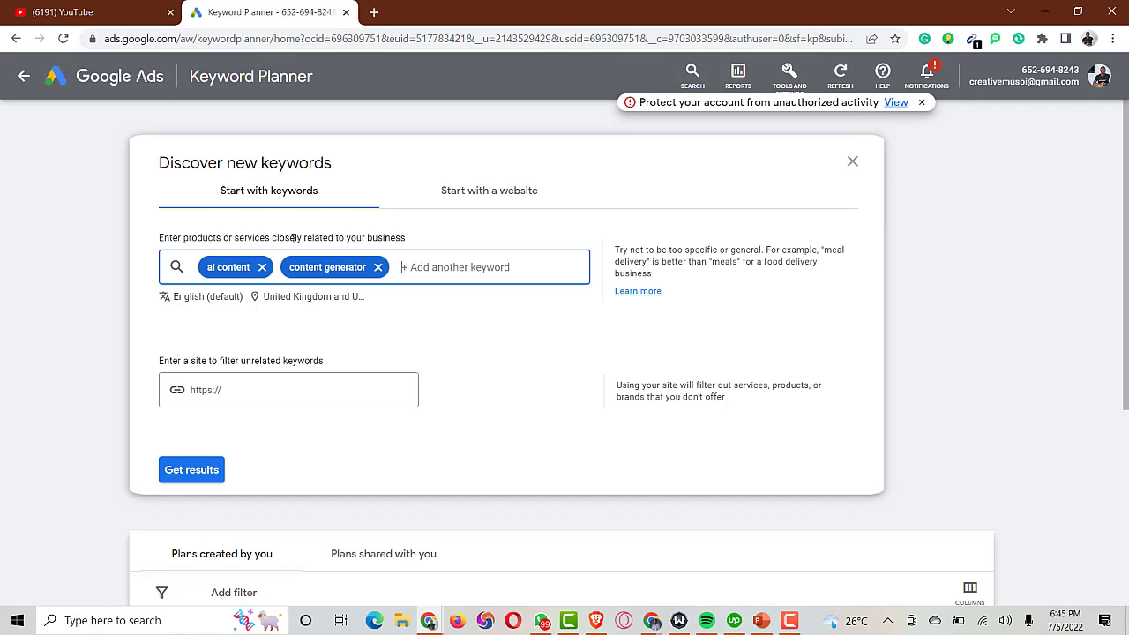
click(188, 479)
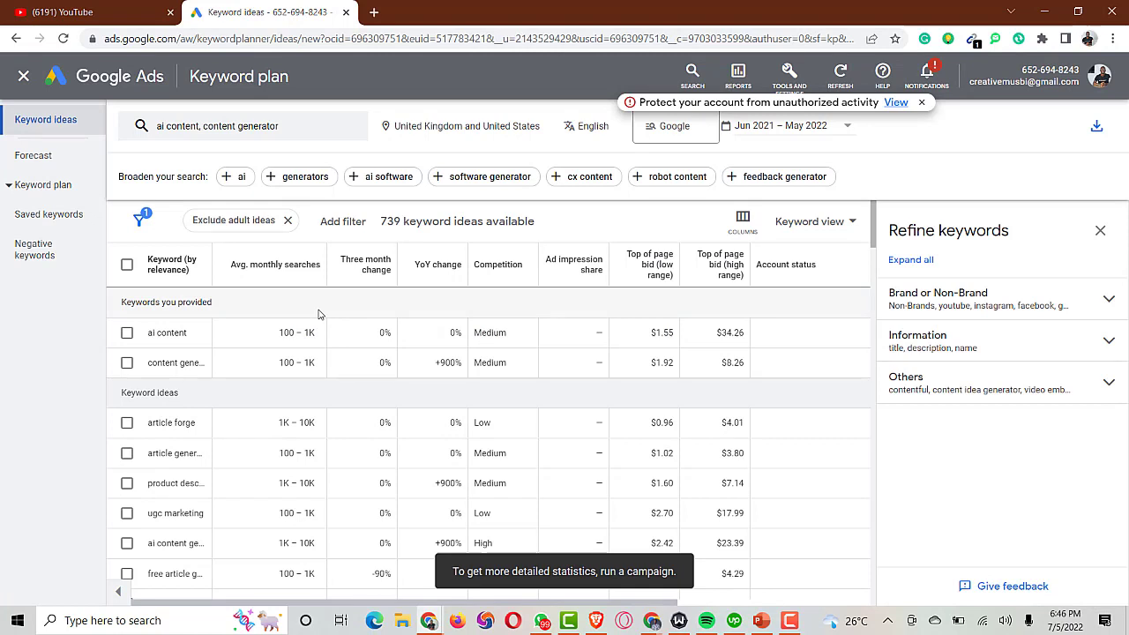
Sort the keyword ideas by average monthly searches in ascending order and look through the least searched keywords.
mouse_move(297, 272)
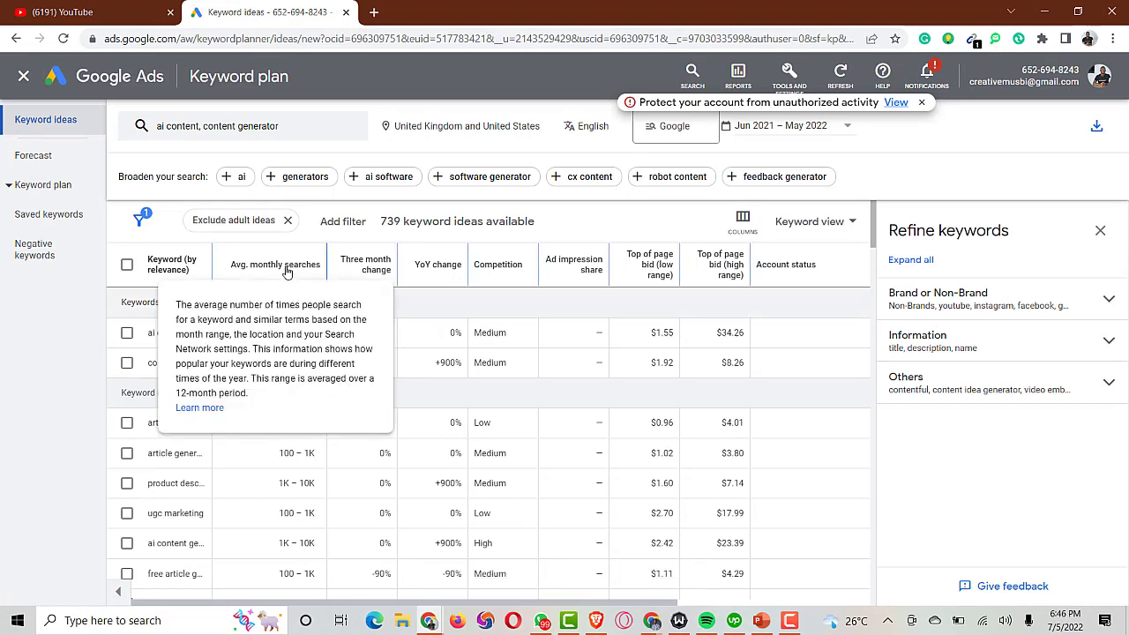
click(287, 272)
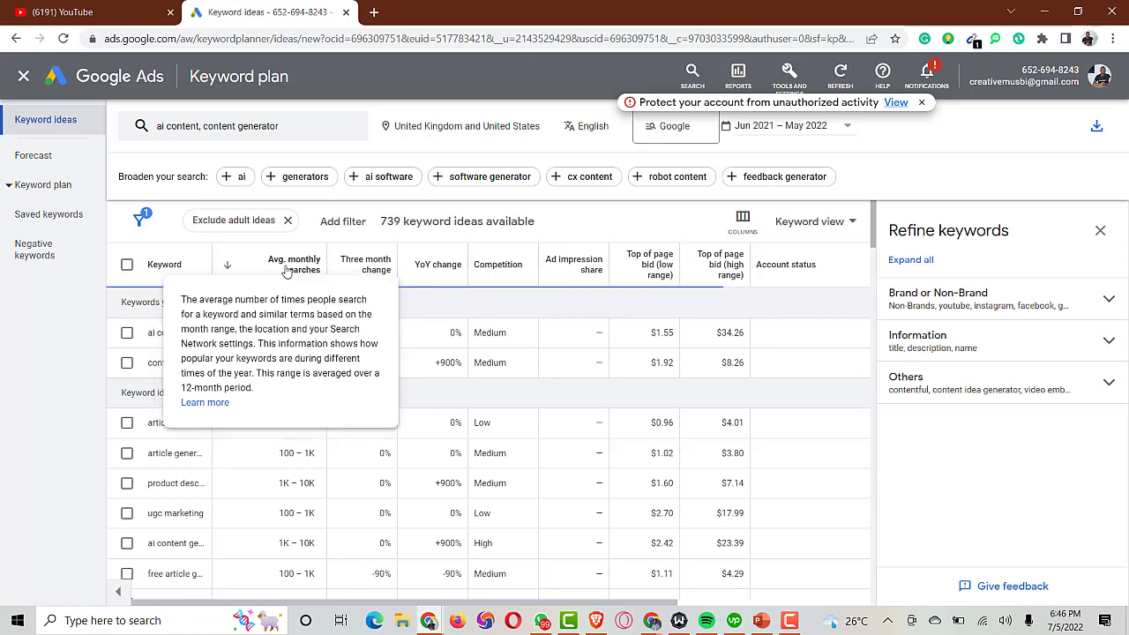
click(287, 271)
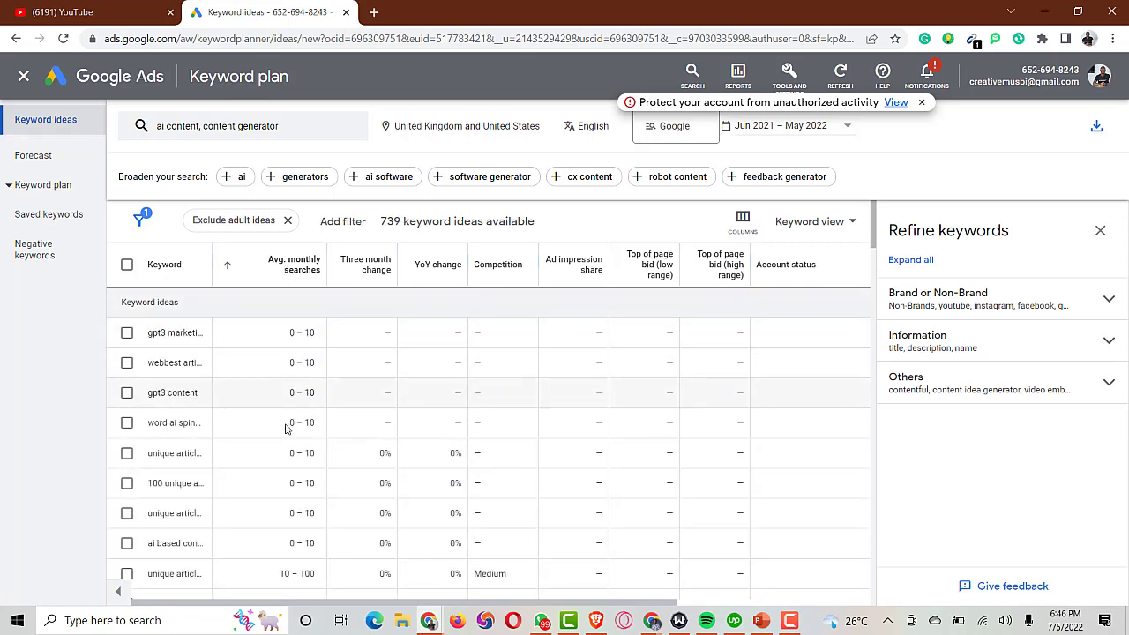
scroll(303, 439, down, 1)
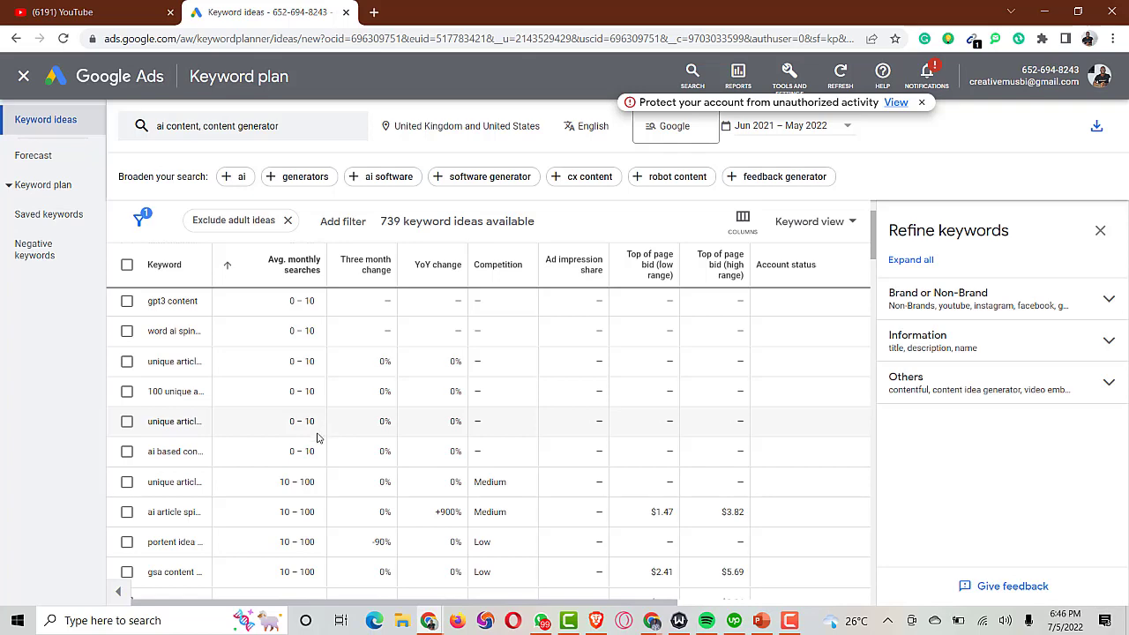
scroll(310, 471, up, 1)
scroll(310, 471, down, 1)
scroll(468, 432, up, 1)
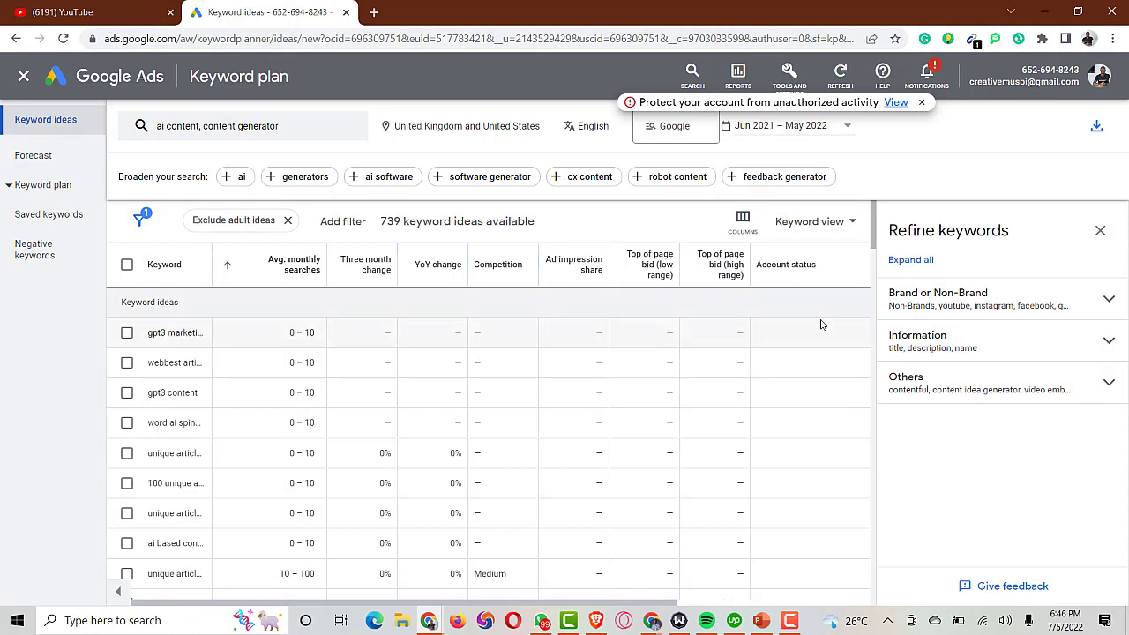
Sort the keyword ideas by top of page bid (high range) in descending order and review the highest-paying keywords.
click(727, 270)
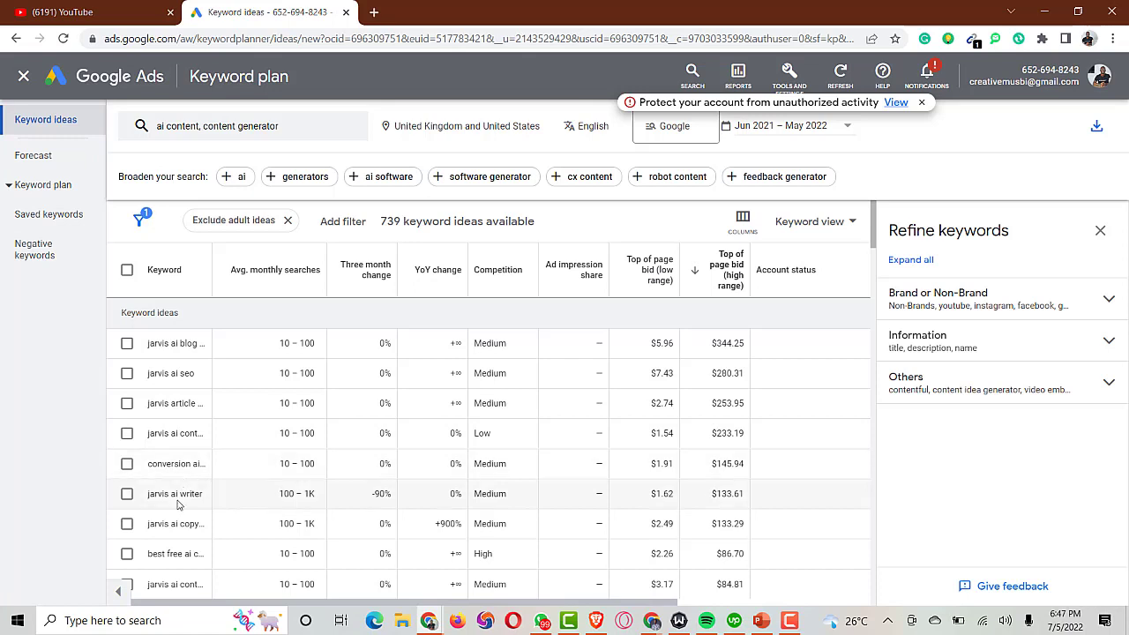
scroll(199, 486, down, 2)
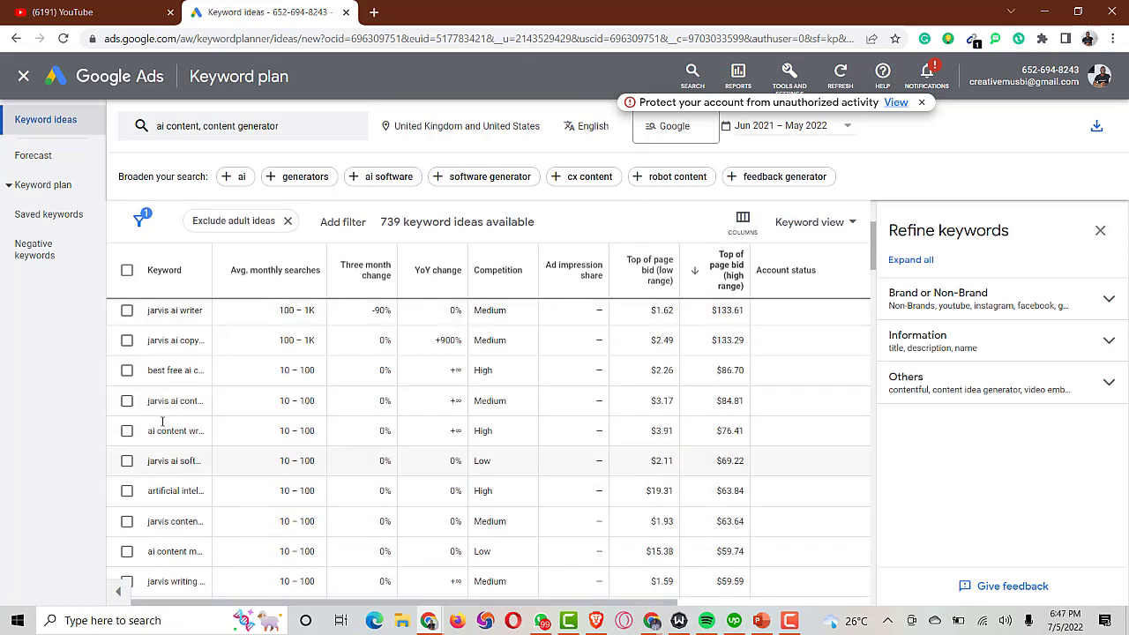
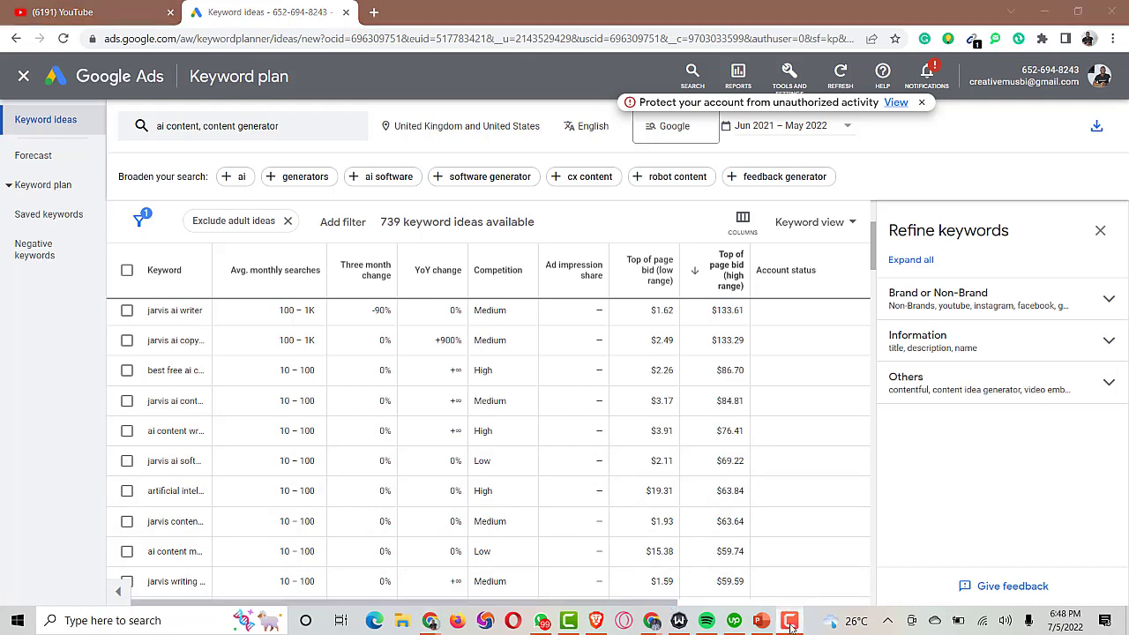
Switch to PowerPoint and add the bullet "Script writing" below "Video idea" on slide 2.
click(761, 621)
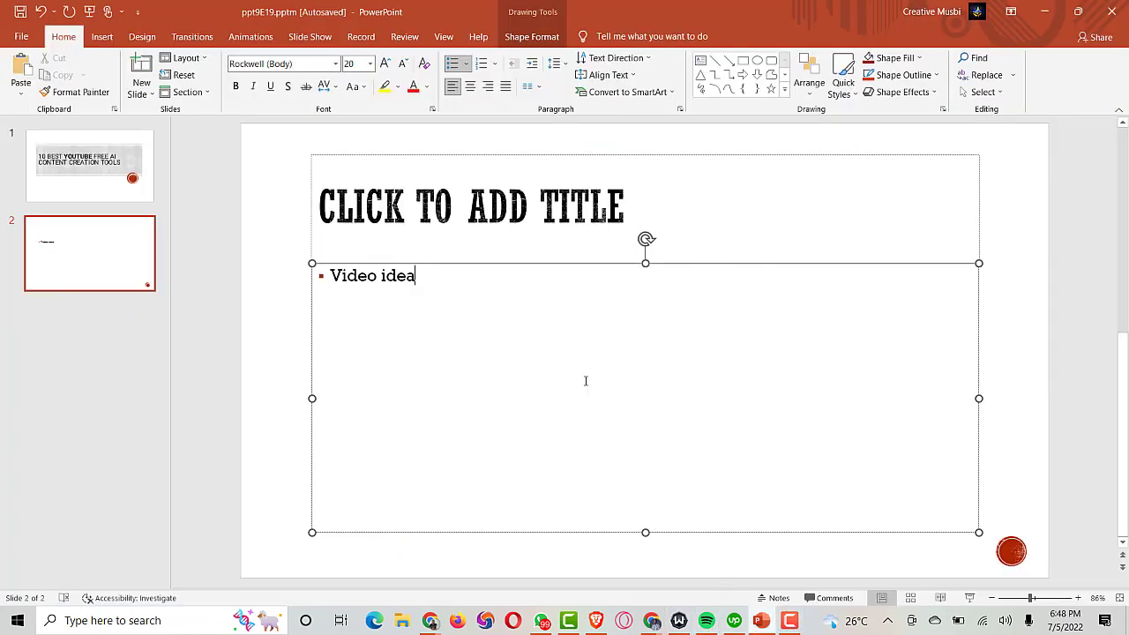
key(Return)
text(Script )
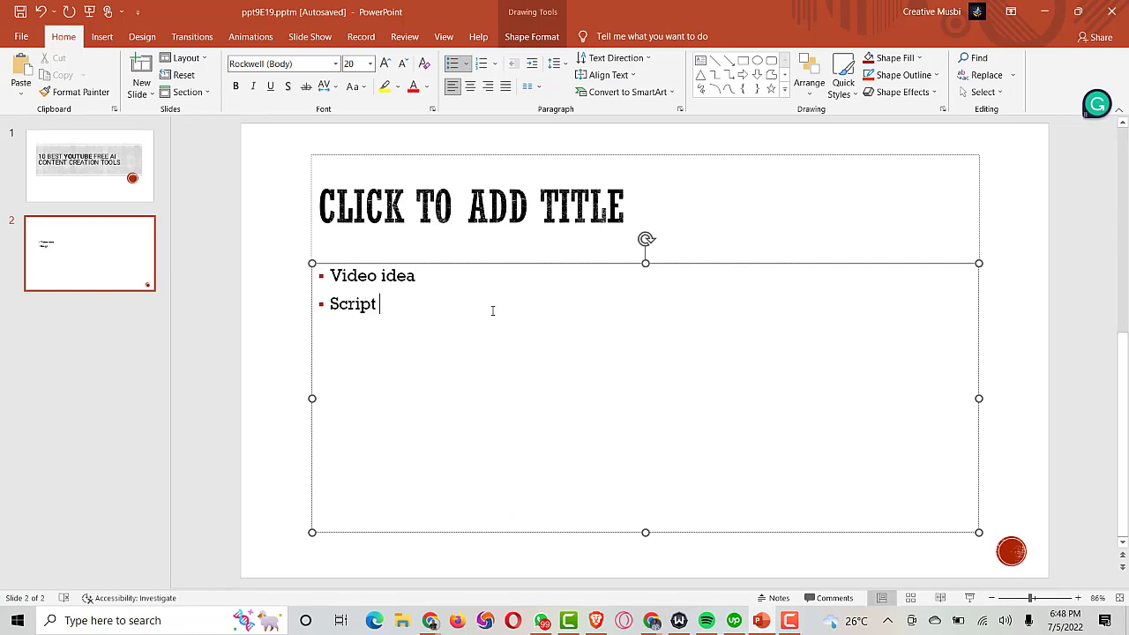
text(wti)
key(BackSpace)
key(BackSpace)
key(BackSpace)
text(riting)
Switch back to the Chrome window with the keyword ideas and open the Rytr website, rytr.me, in a new tab.
mouse_move(429, 621)
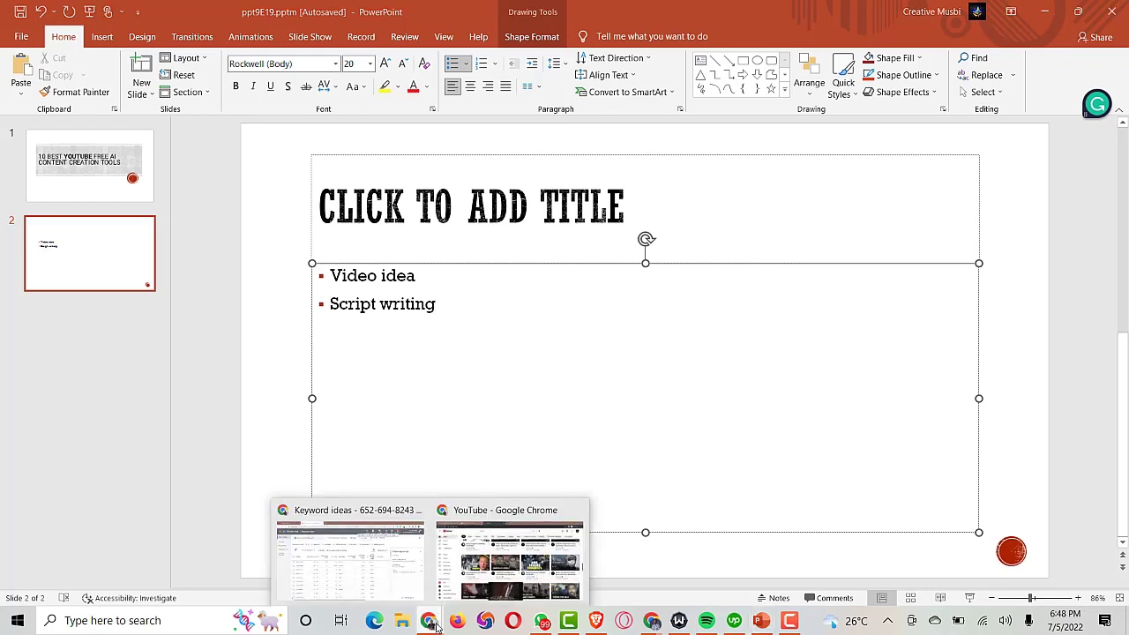
click(386, 561)
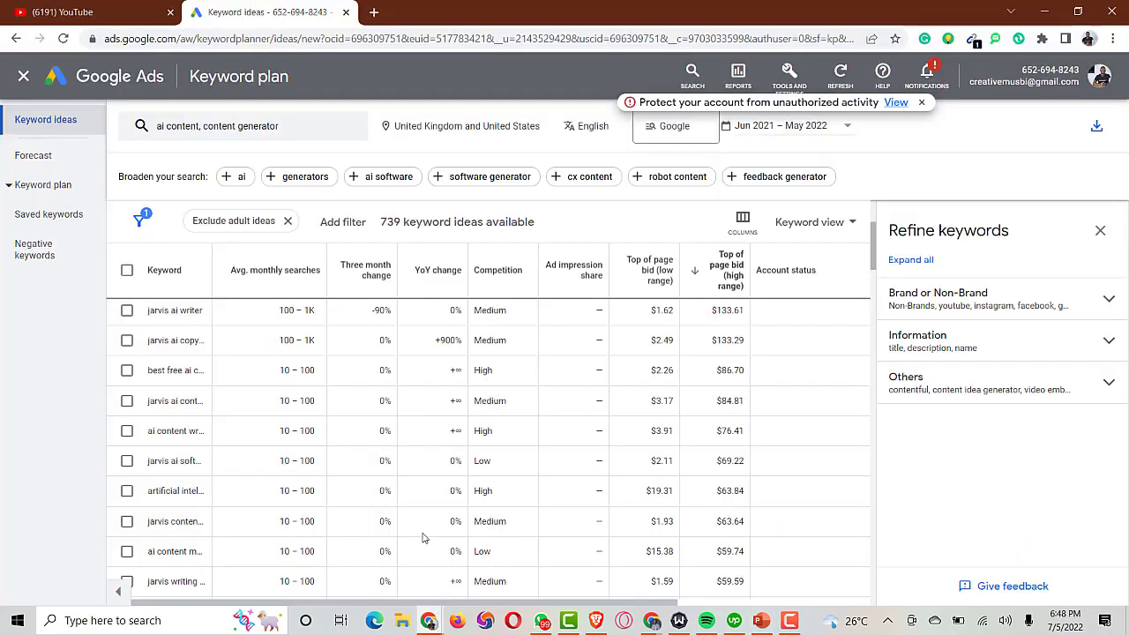
click(375, 12)
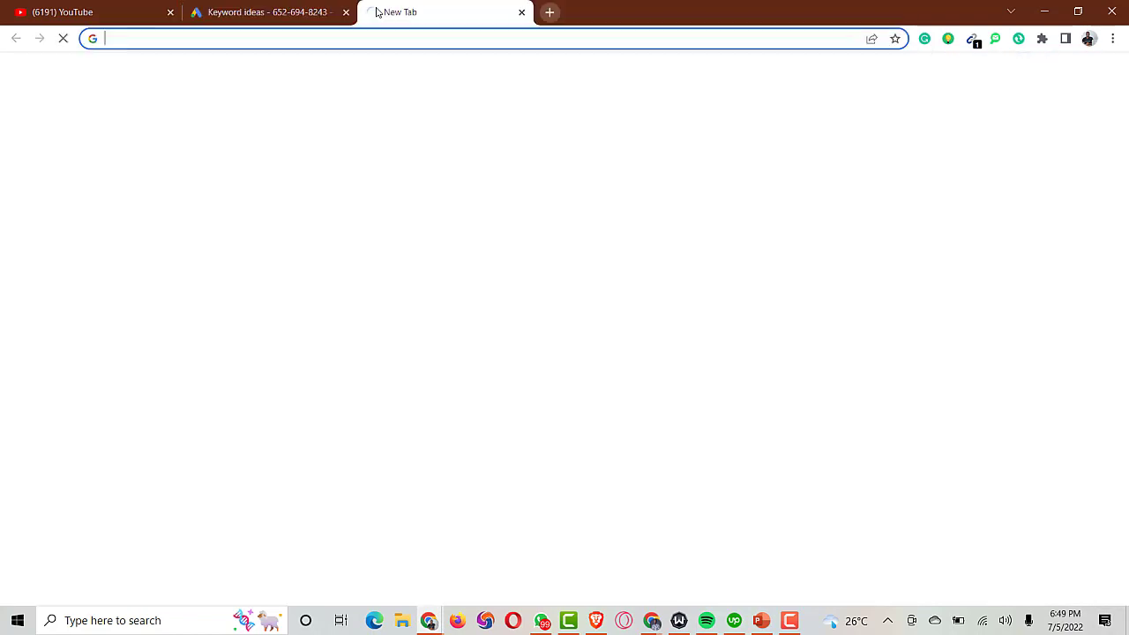
text(rt)
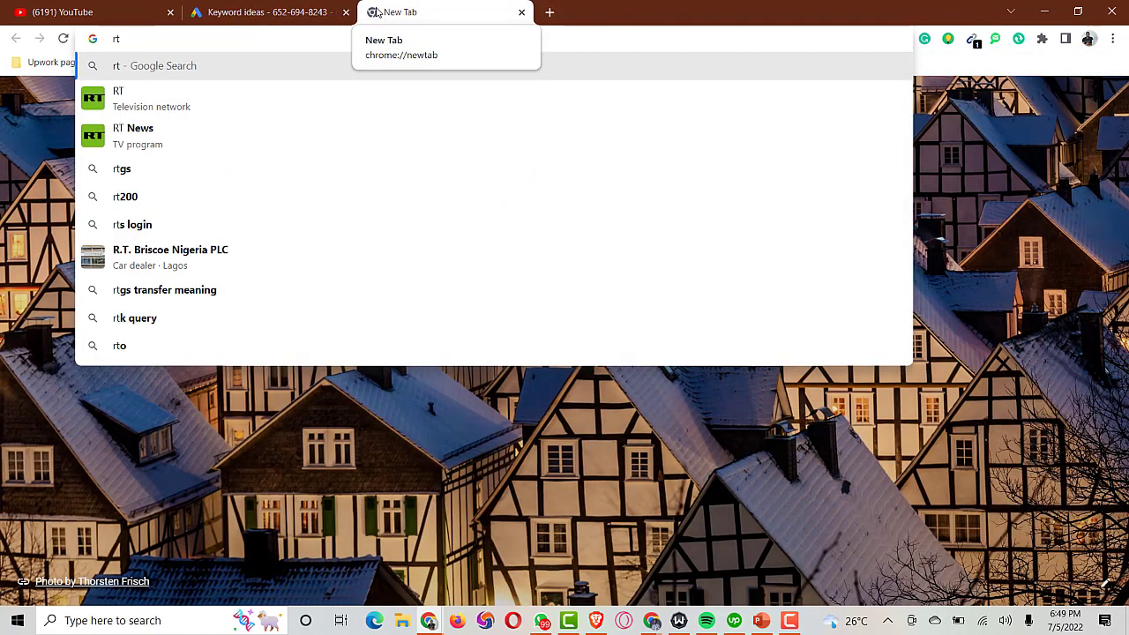
text(r)
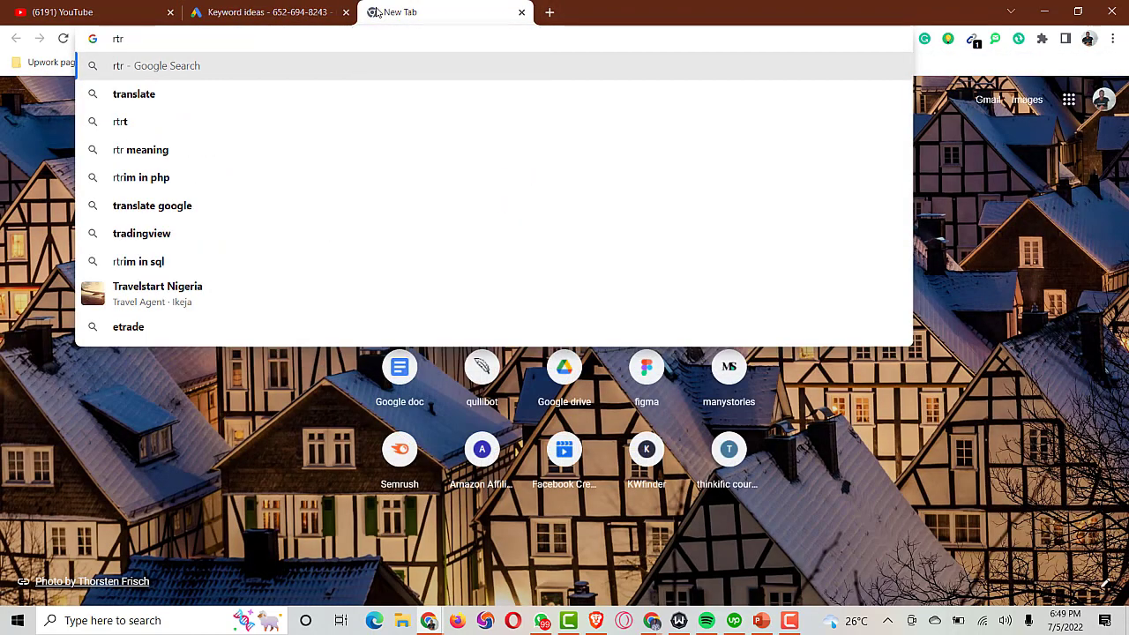
key(BackSpace)
key(BackSpace)
text(ytr)
key(Return)
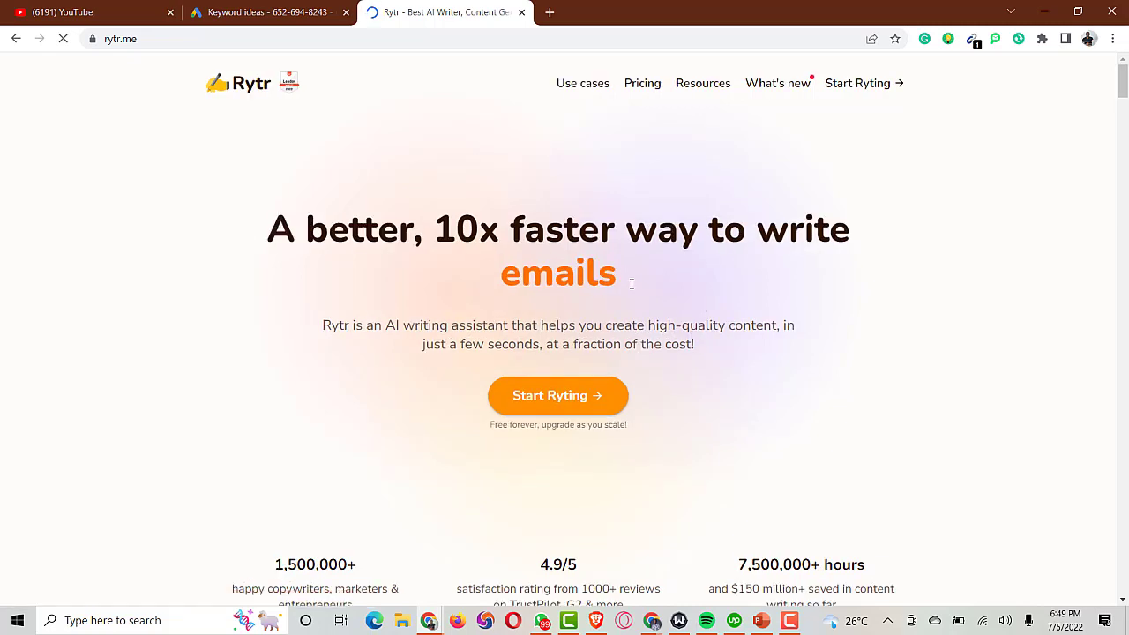
Look over the Rytr home page and examine the features and prices of its Free, Saver and Unlimited plans.
scroll(777, 294, down, 3)
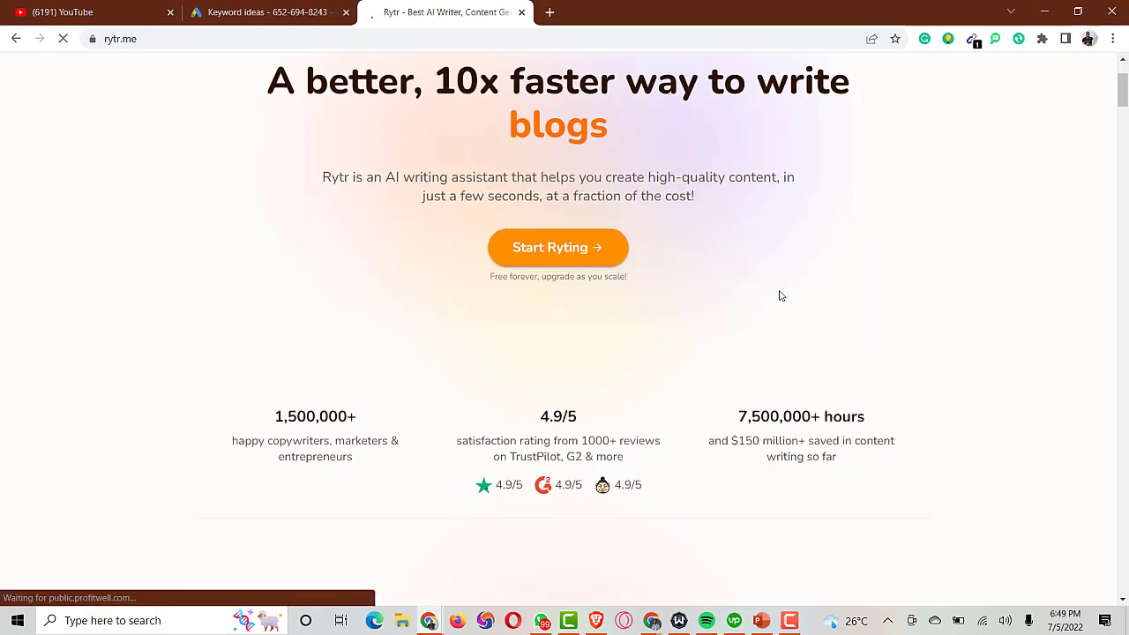
drag(1124, 104, 1126, 71)
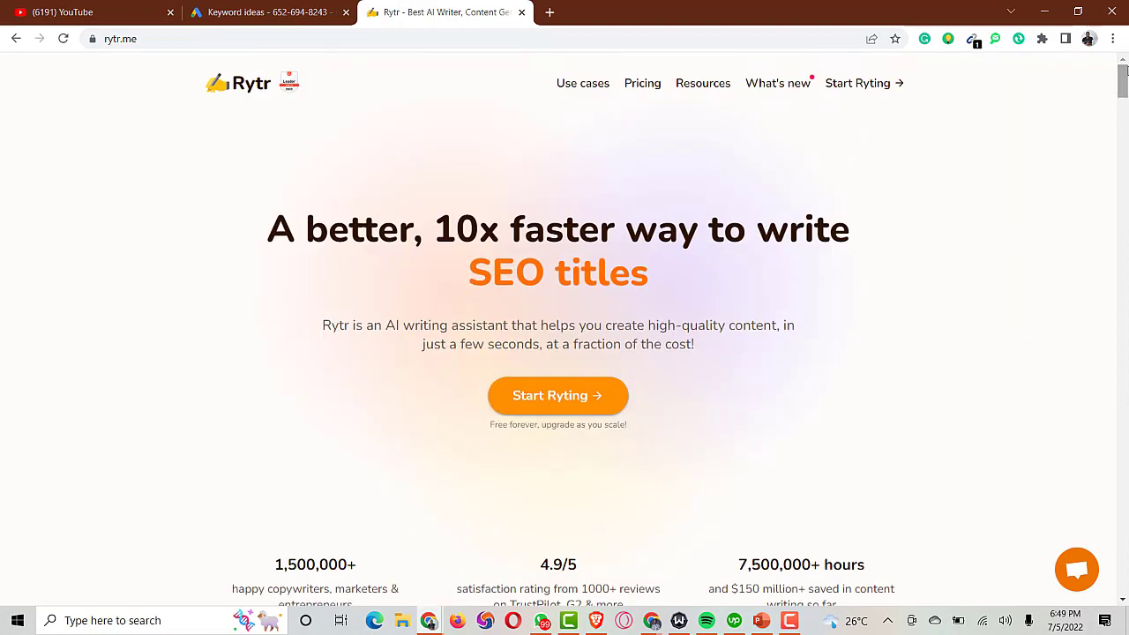
click(651, 89)
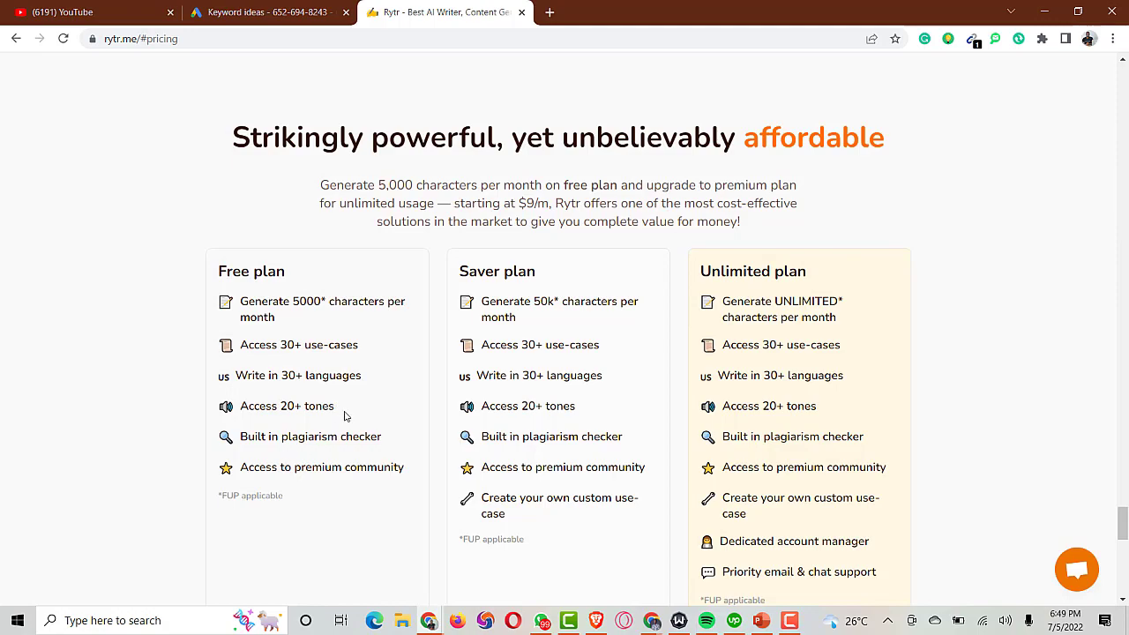
scroll(397, 438, down, 1)
scroll(465, 481, down, 2)
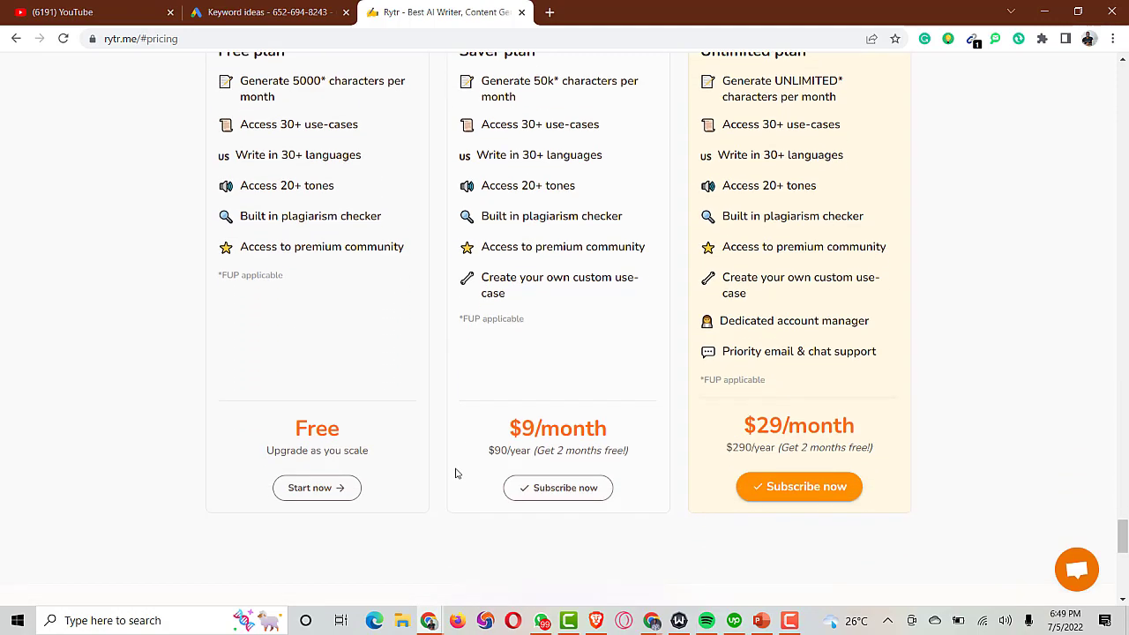
scroll(504, 241, up, 4)
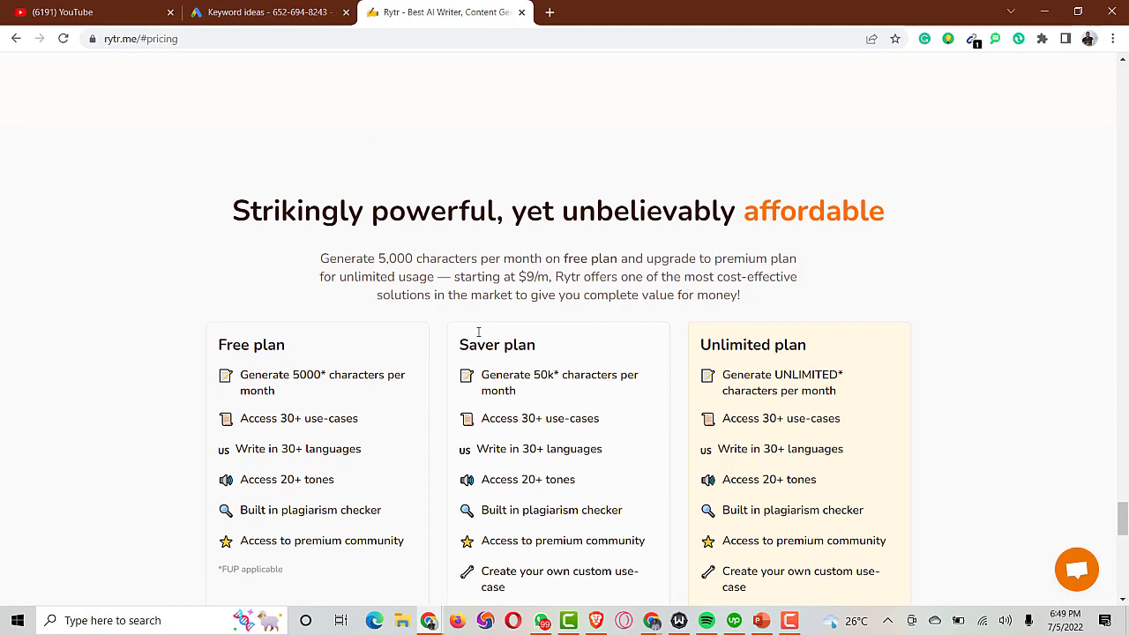
scroll(478, 332, down, 2)
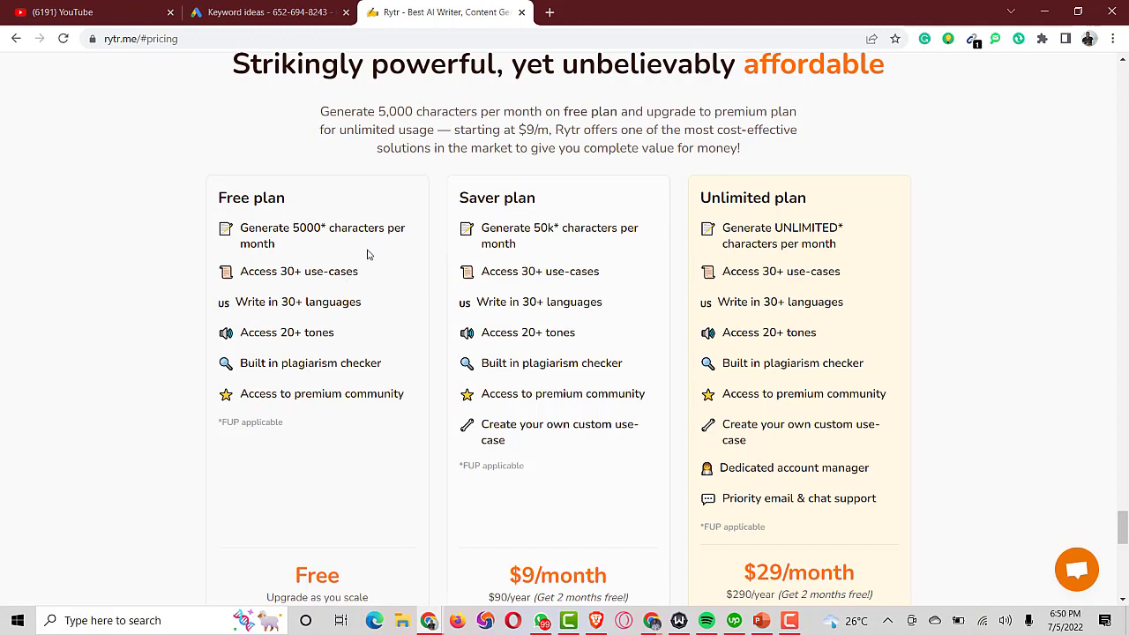
Open the Copymatic website, copymatic.ai, in a new tab.
click(550, 12)
text(copy)
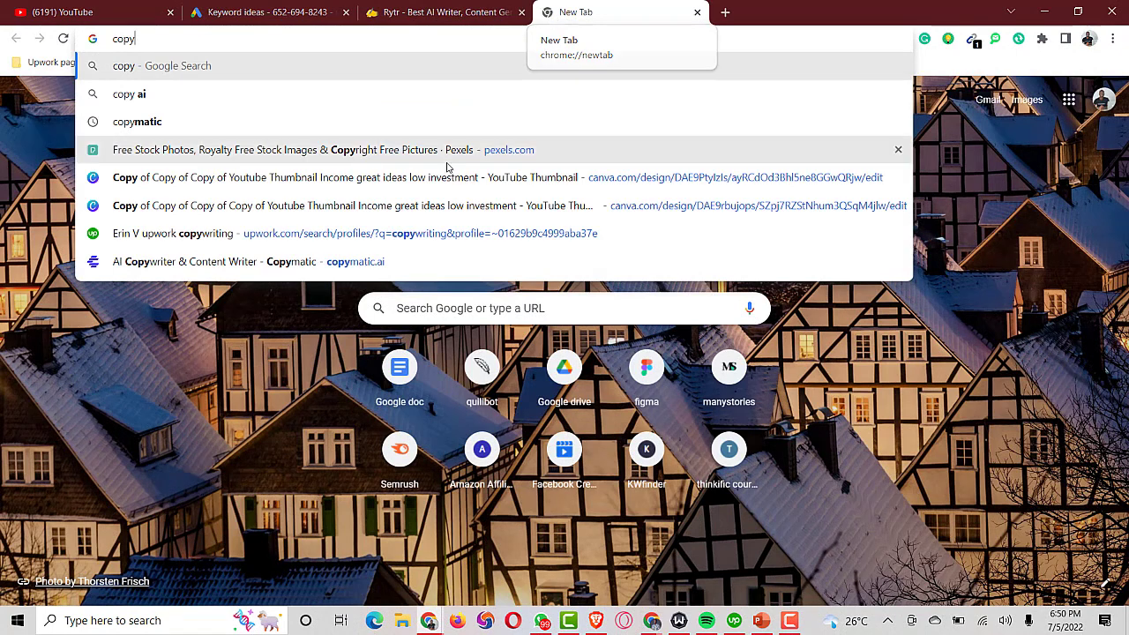
click(358, 261)
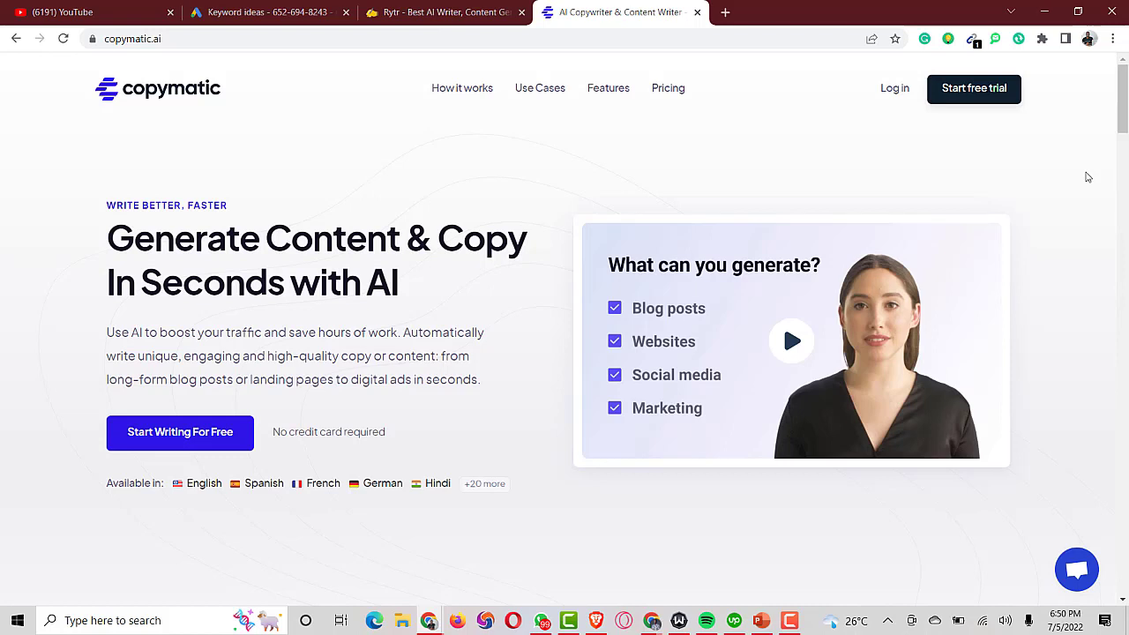
Examine the features and prices of Copymatic's Starter and Pro plans, and return to the start of the page.
click(667, 88)
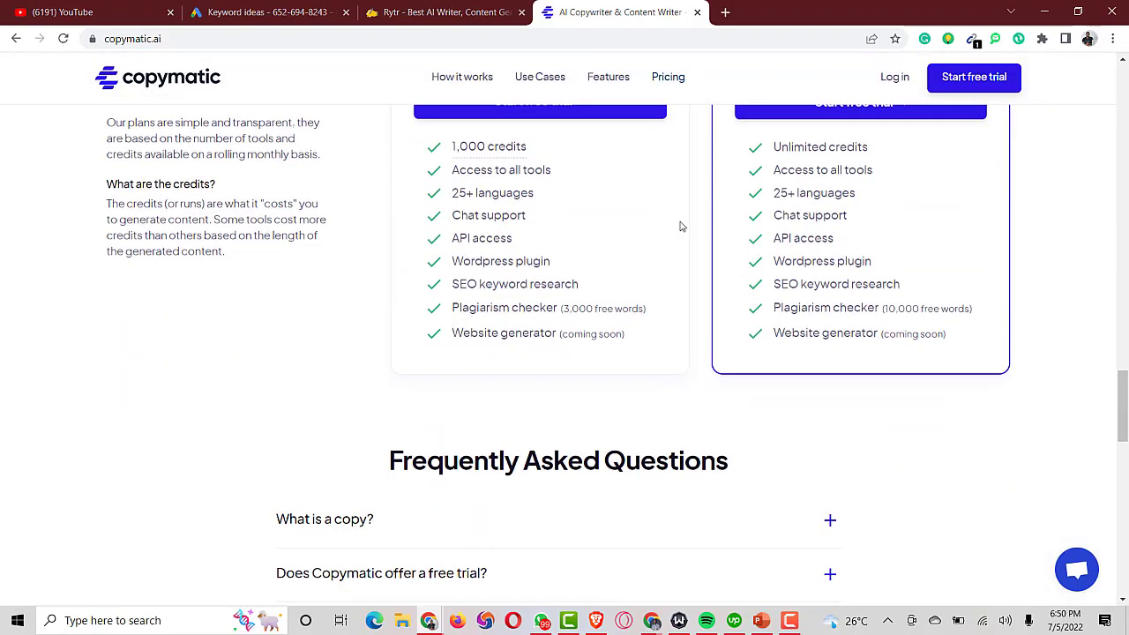
scroll(680, 221, up, 3)
scroll(662, 262, down, 1)
mouse_move(481, 300)
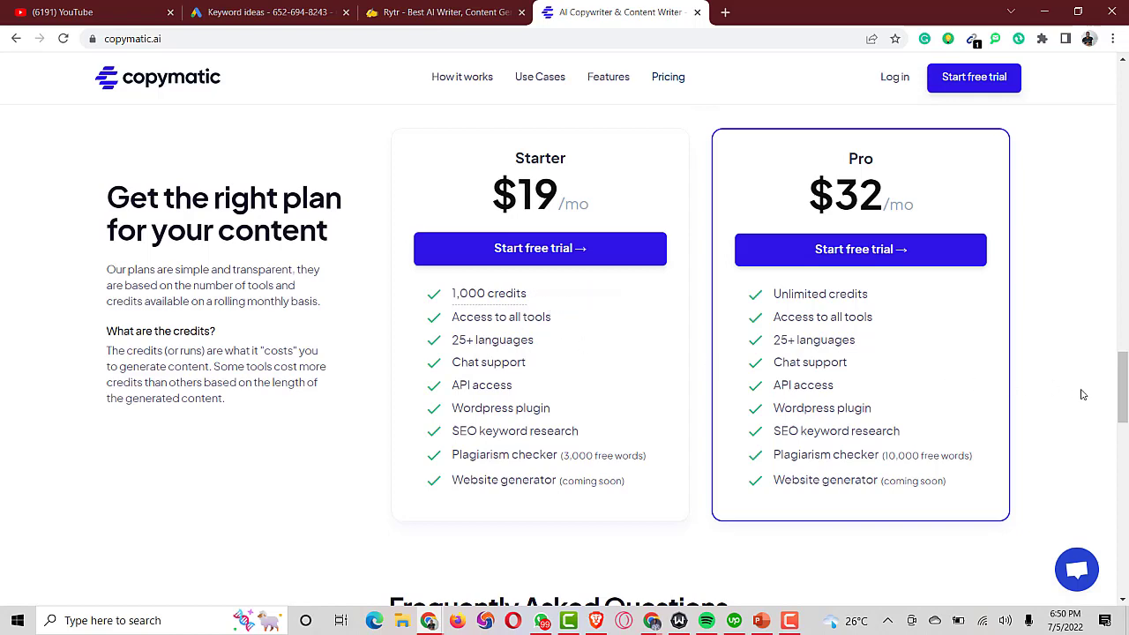
drag(1122, 391, 1124, 422)
drag(1126, 418, 1126, 86)
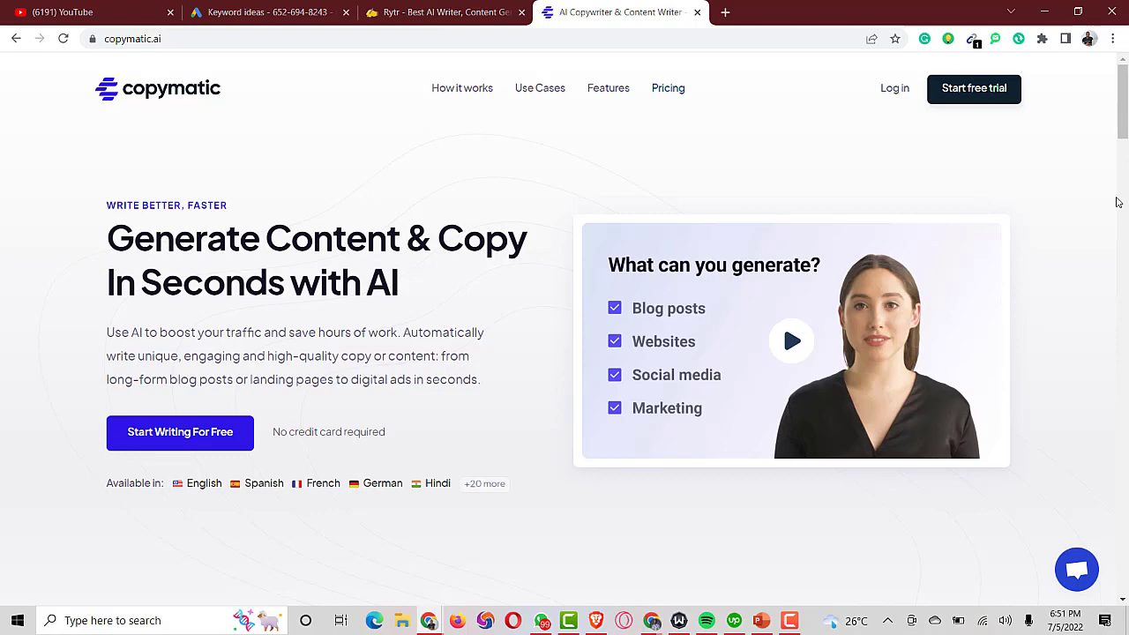
Switch to PowerPoint and add the bullet "Voice over" below "Script writing" on slide 2.
click(762, 622)
key(Return)
text(Voice over)
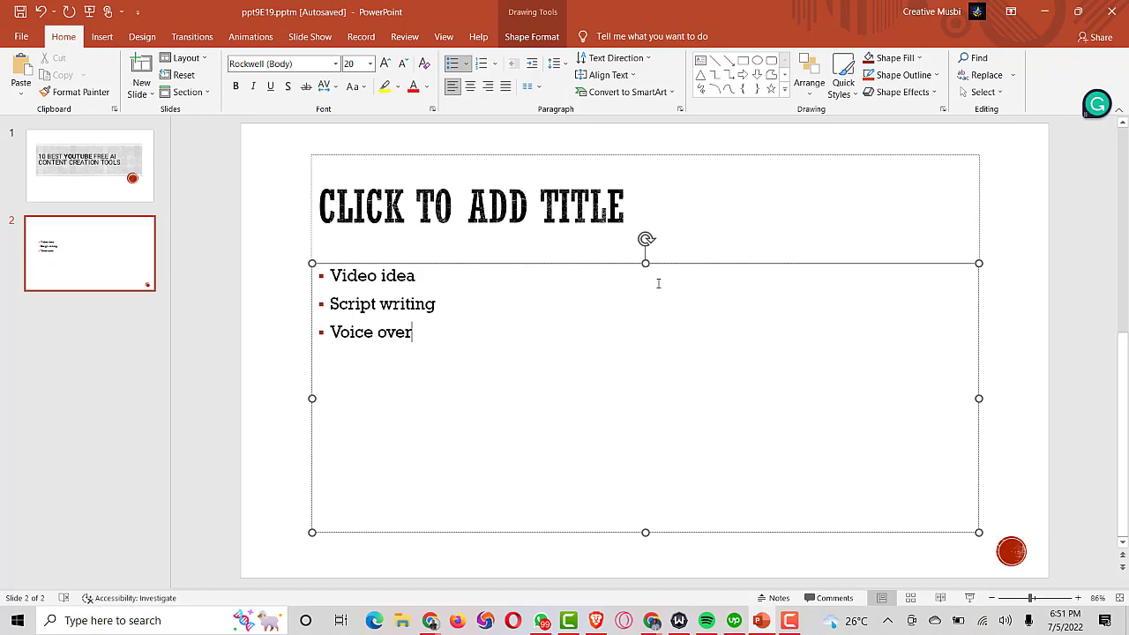
Switch back to the Chrome window with Copymatic and open the WellSaid website, wellsaidlabs.com, in a new tab.
click(429, 620)
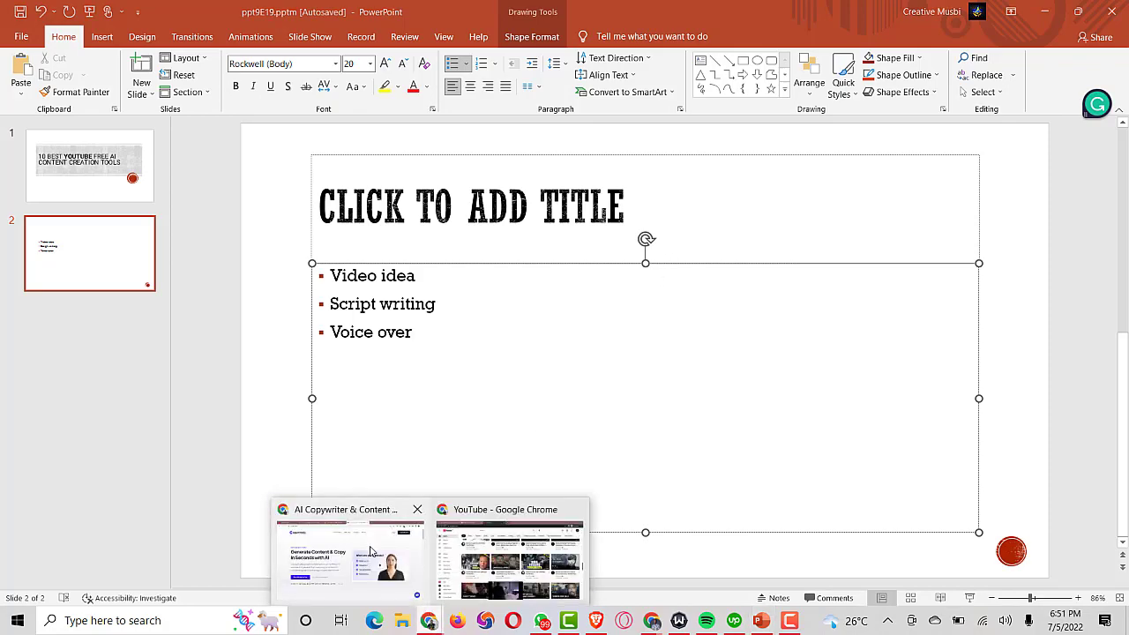
click(371, 552)
click(725, 12)
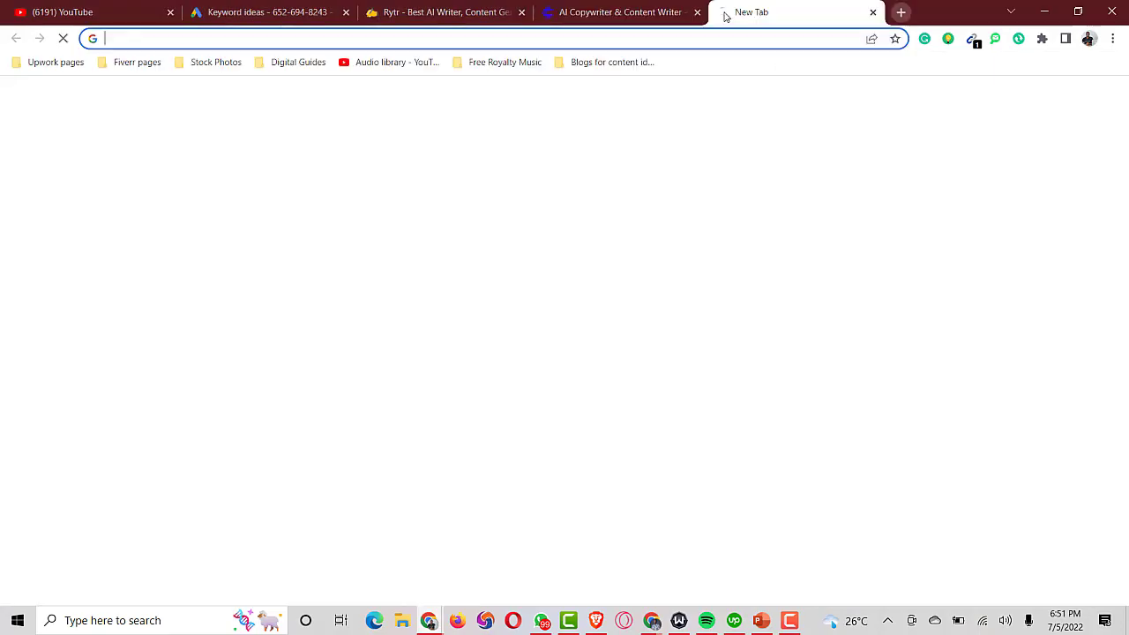
text(we)
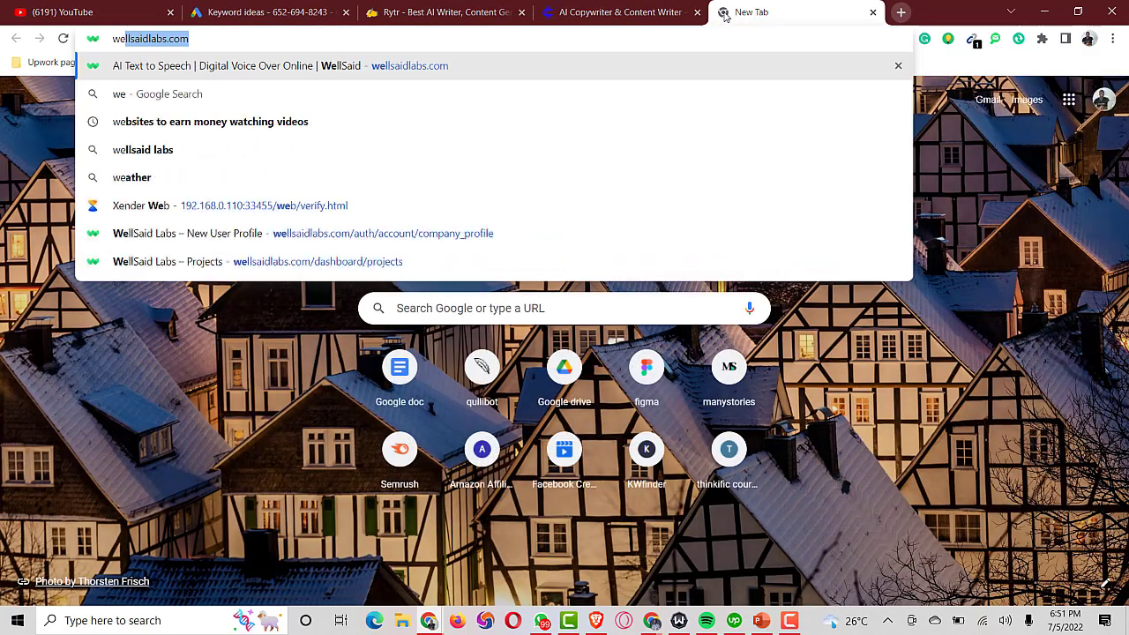
key(Return)
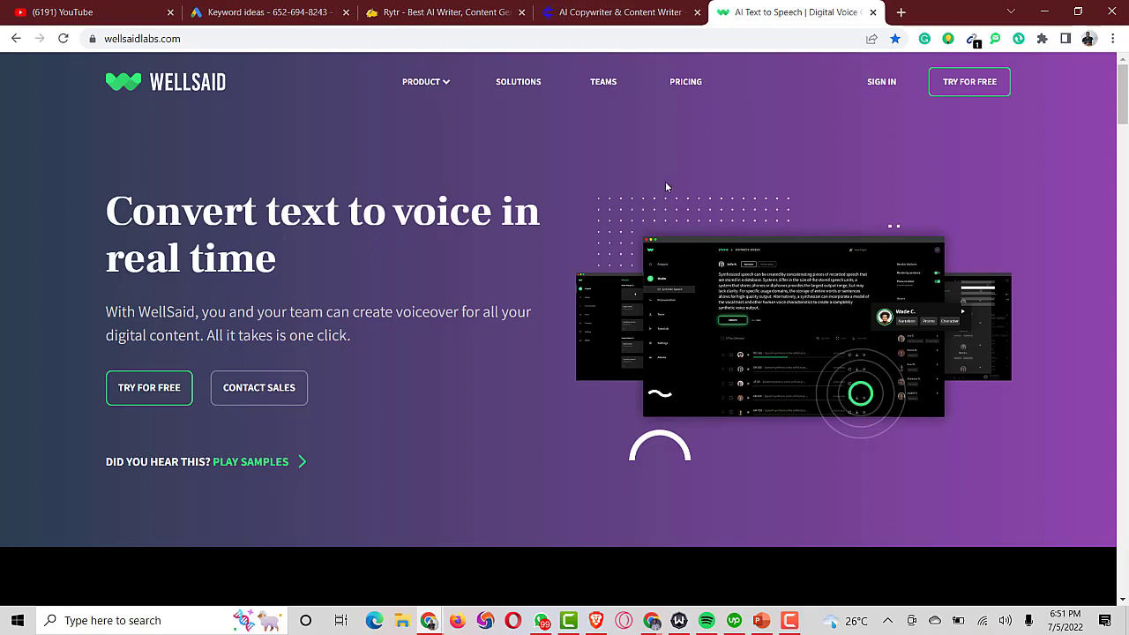
Examine WellSaid's pricing plans, from the free Trial to the Team plan.
click(678, 84)
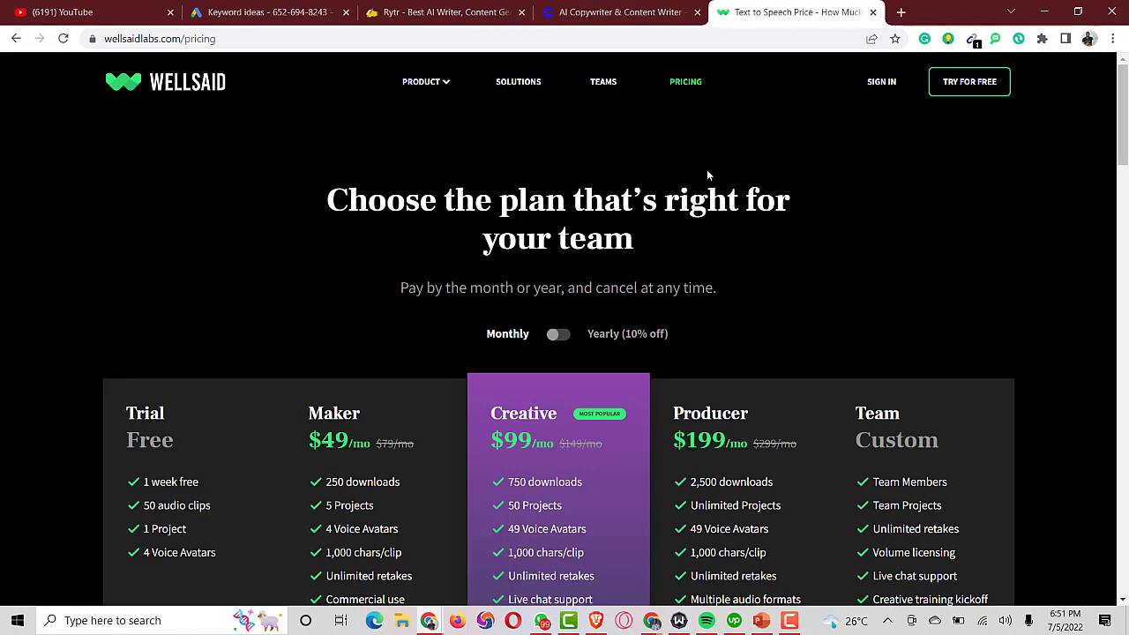
scroll(708, 170, down, 1)
scroll(764, 182, up, 1)
Sign in to WellSaid, open the kfnkf project in the studio and play a few seconds of voice clip WC-16.
click(885, 86)
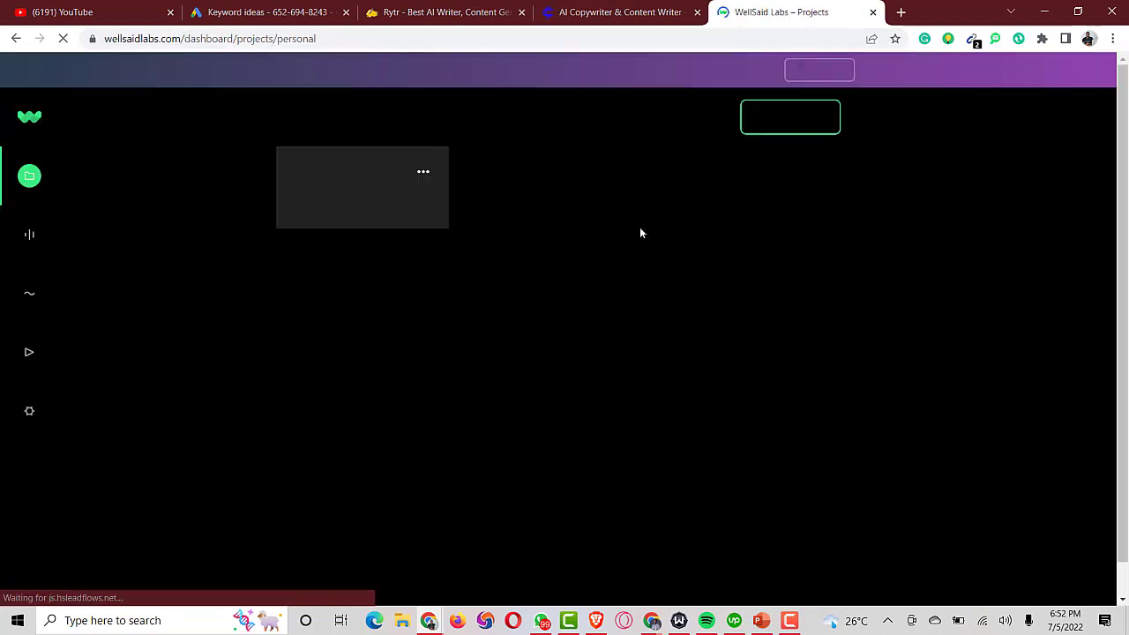
click(359, 201)
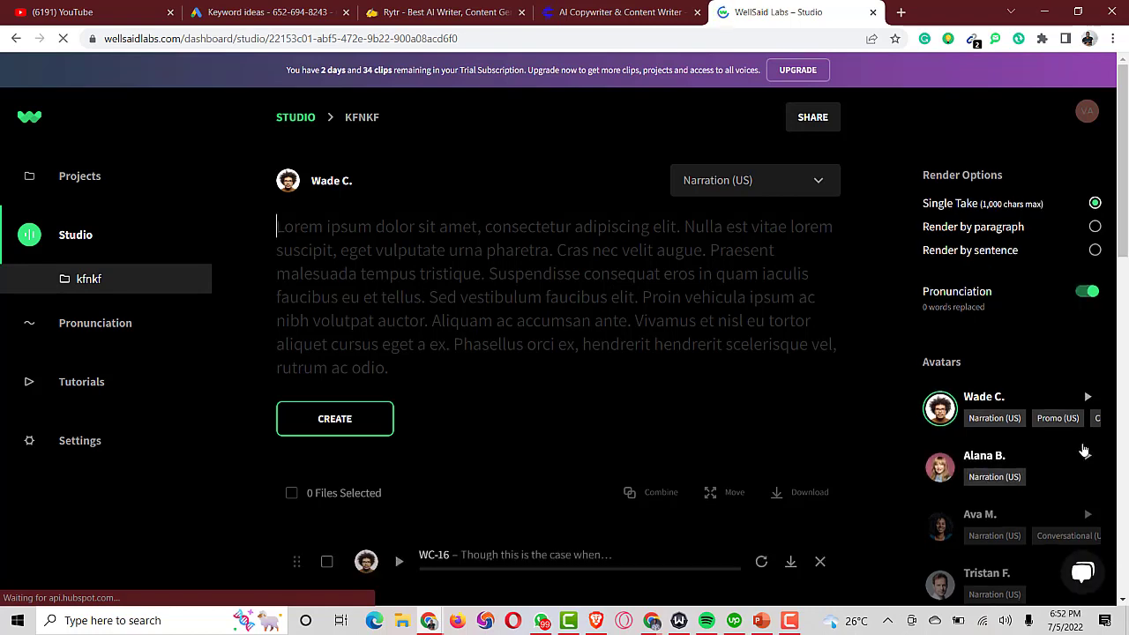
scroll(993, 472, down, 1)
scroll(844, 476, down, 1)
scroll(844, 477, down, 2)
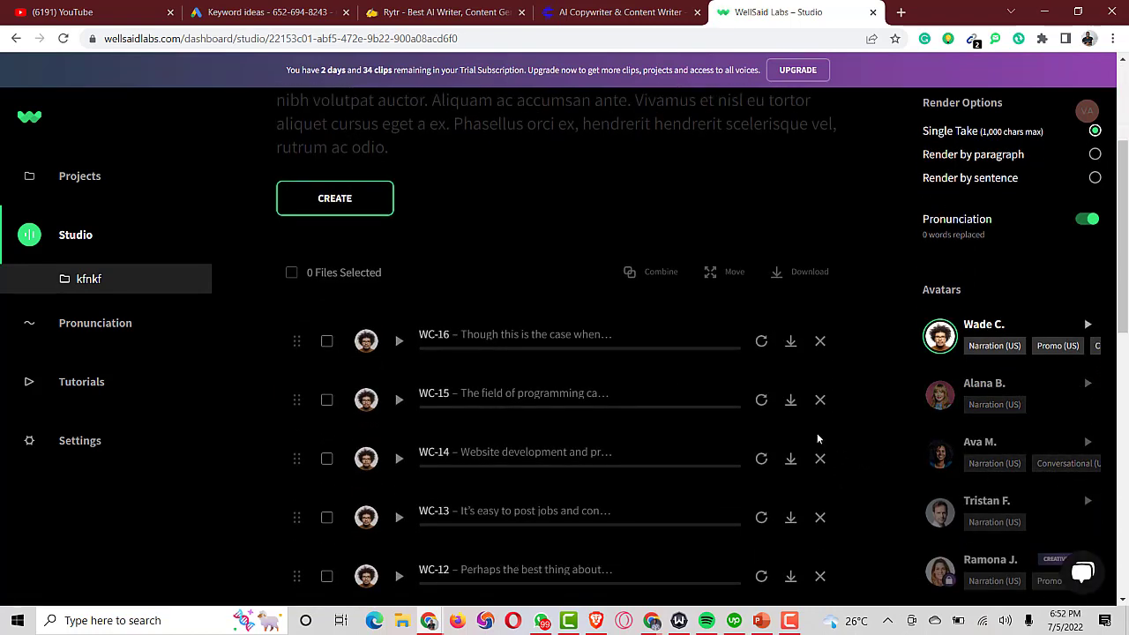
click(397, 342)
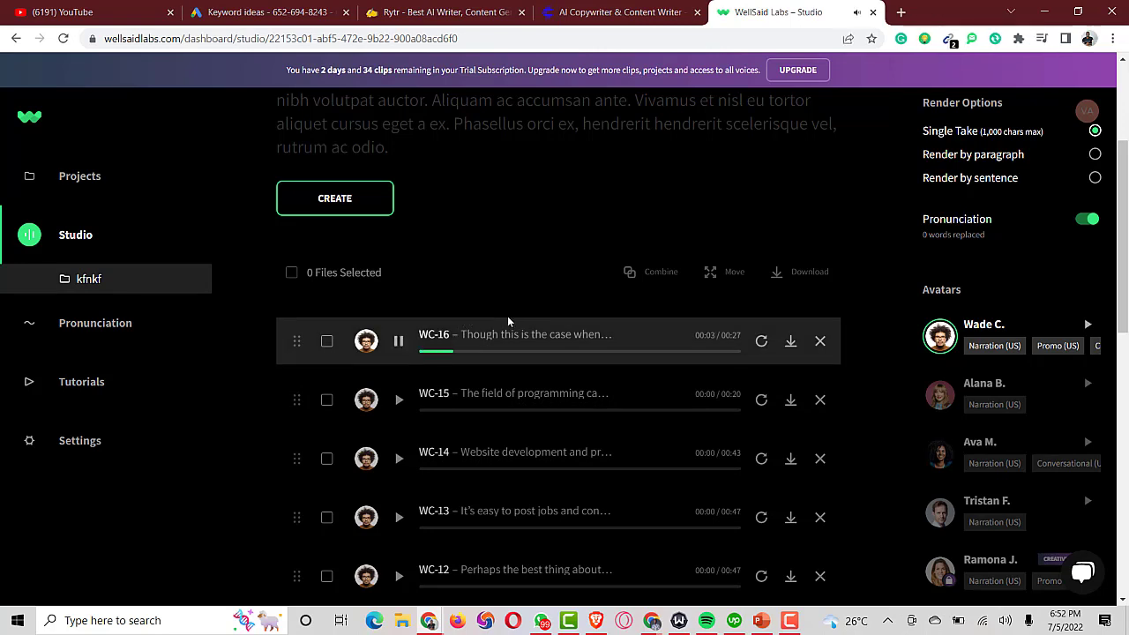
click(398, 344)
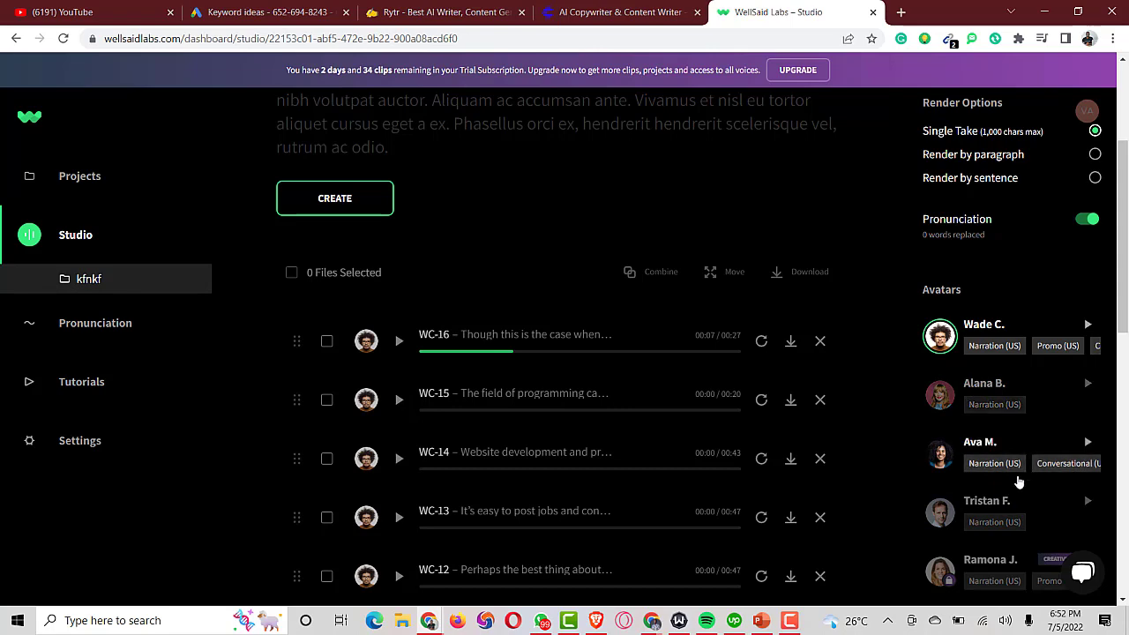
Look over the voice avatars and render options in the WellSaid studio.
scroll(1000, 439, down, 1)
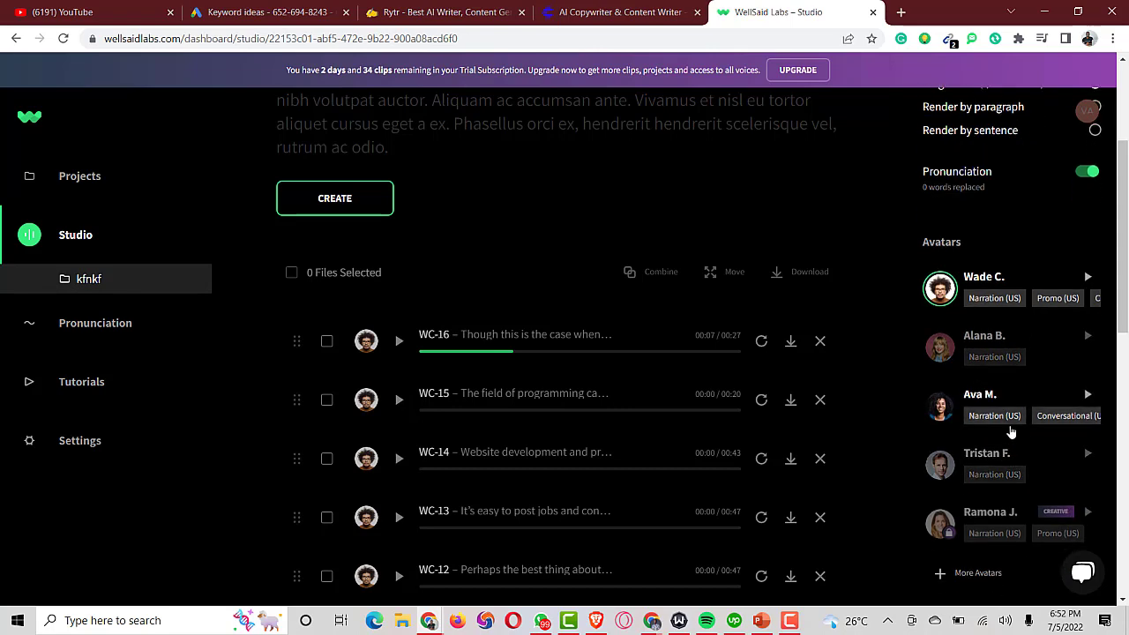
scroll(1000, 419, up, 3)
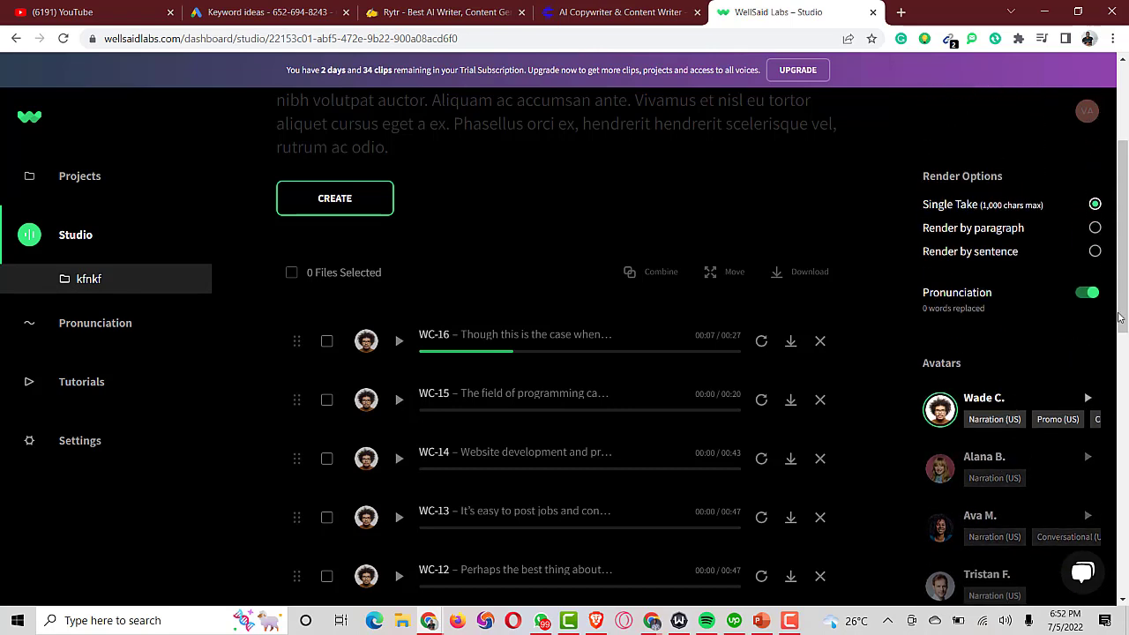
scroll(1127, 215, up, 3)
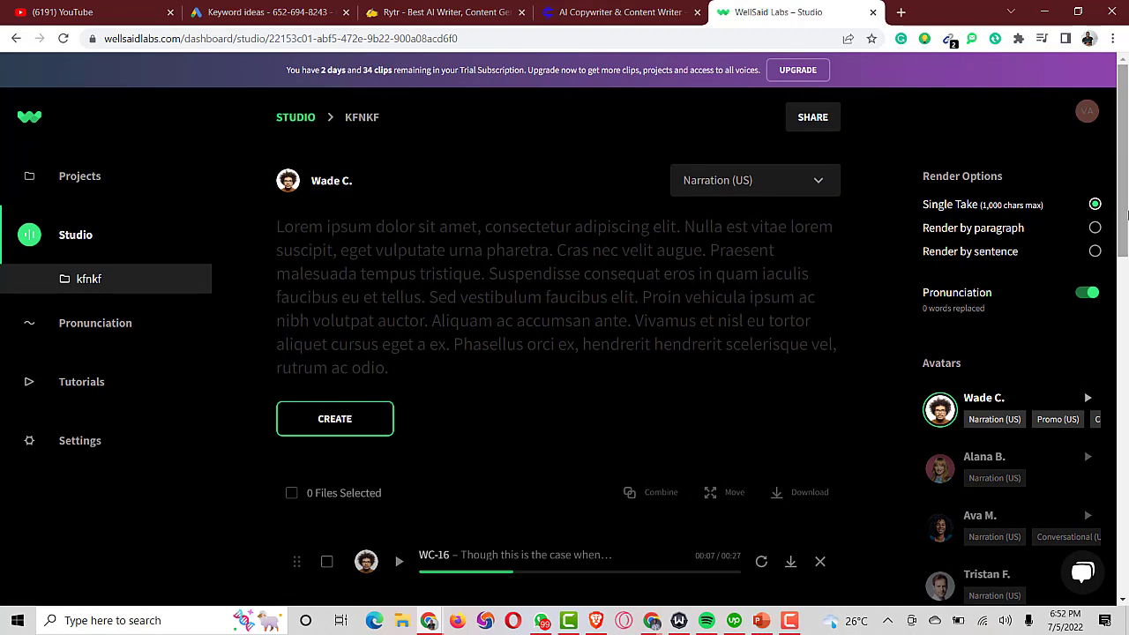
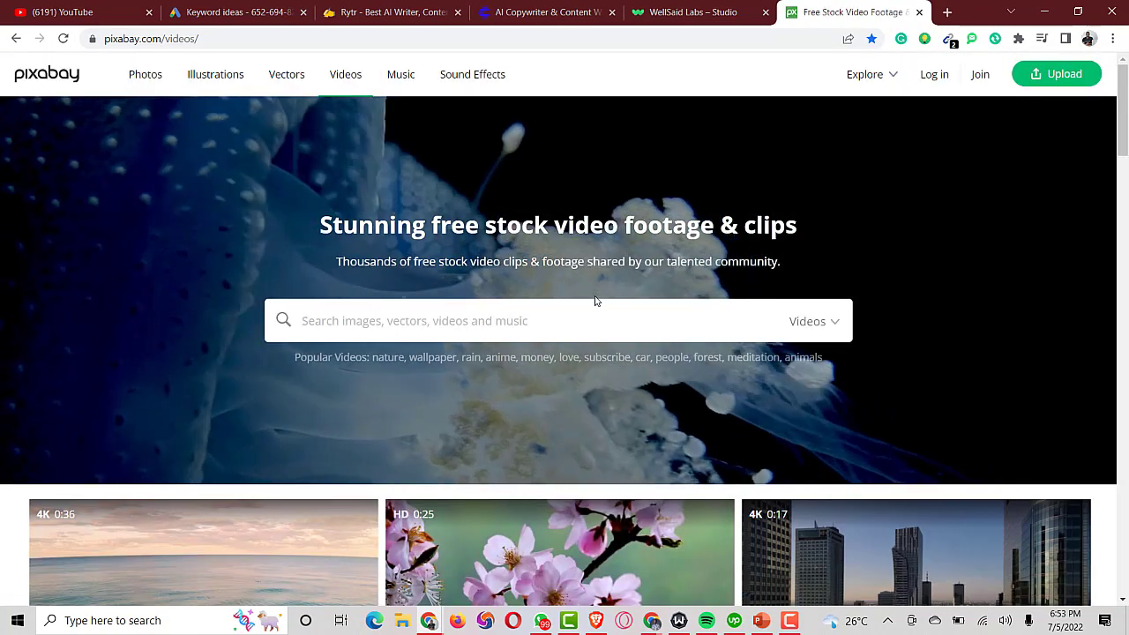
Browse the free stock video clips on Pixabay's Videos page and return to its search area.
scroll(665, 288, down, 3)
scroll(763, 315, down, 4)
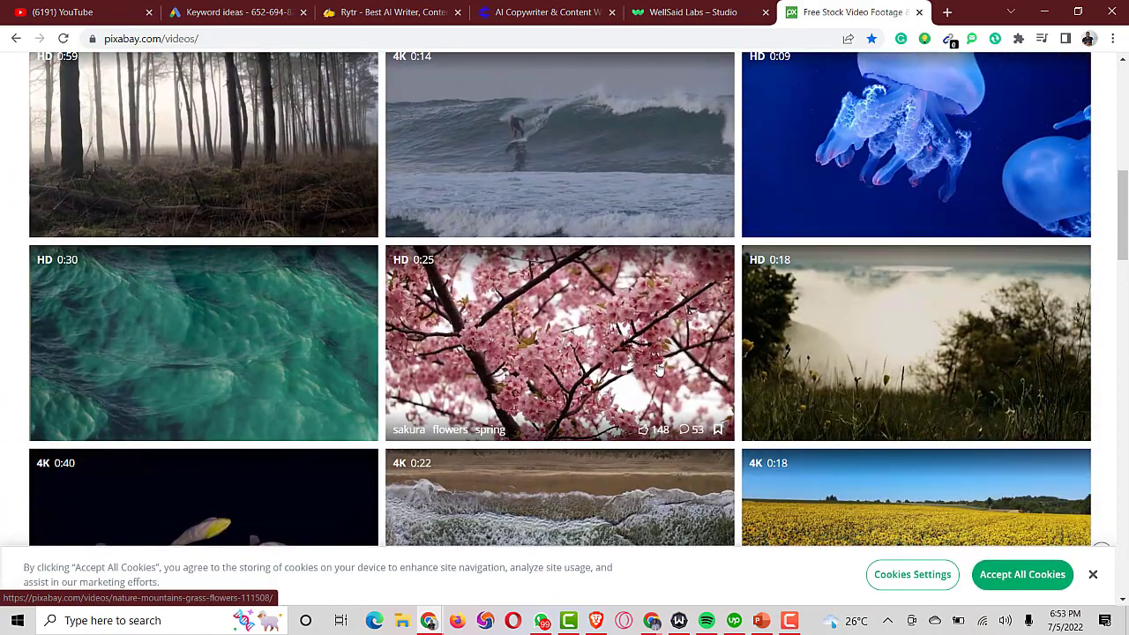
scroll(622, 378, up, 2)
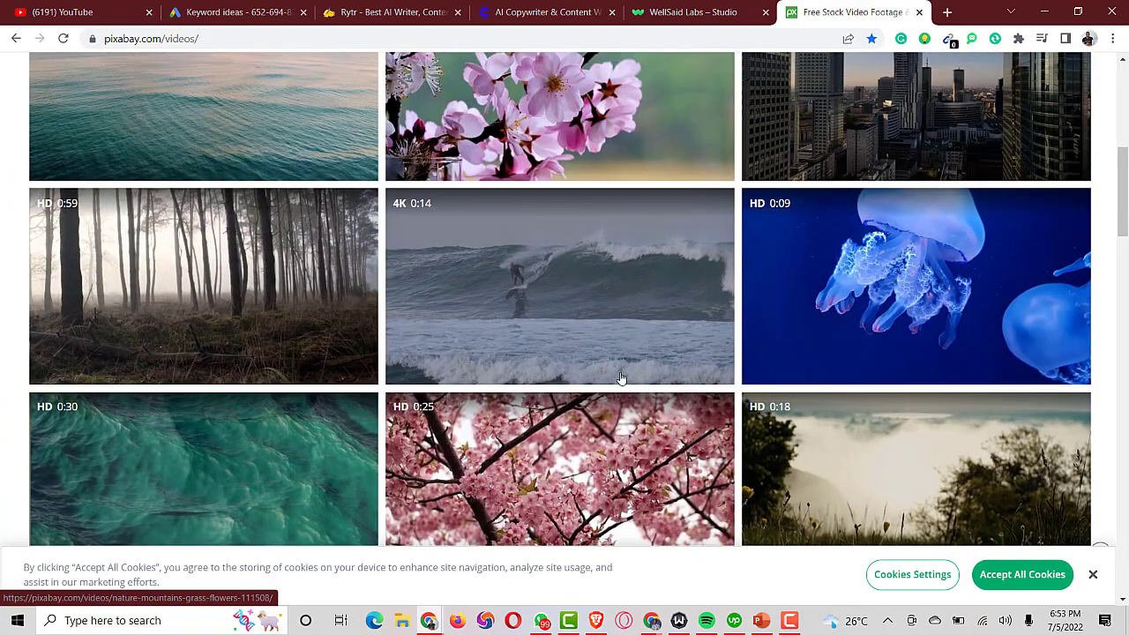
scroll(622, 378, up, 2)
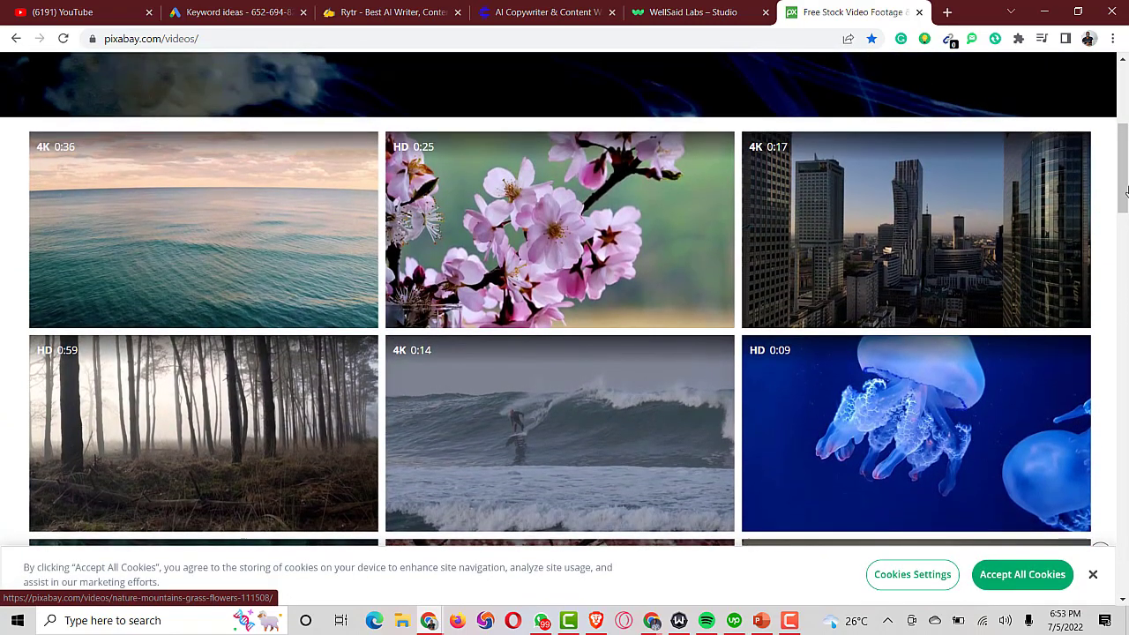
drag(1126, 191, 1125, 100)
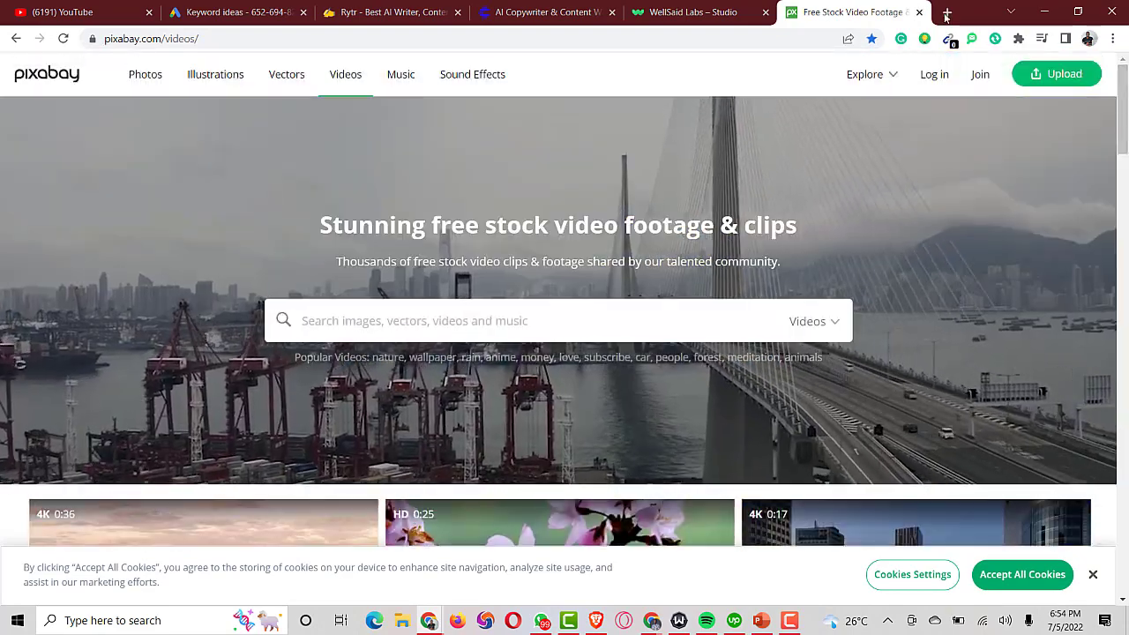
Open the Unsplash website, unsplash.com, in a new tab.
click(946, 13)
text(u)
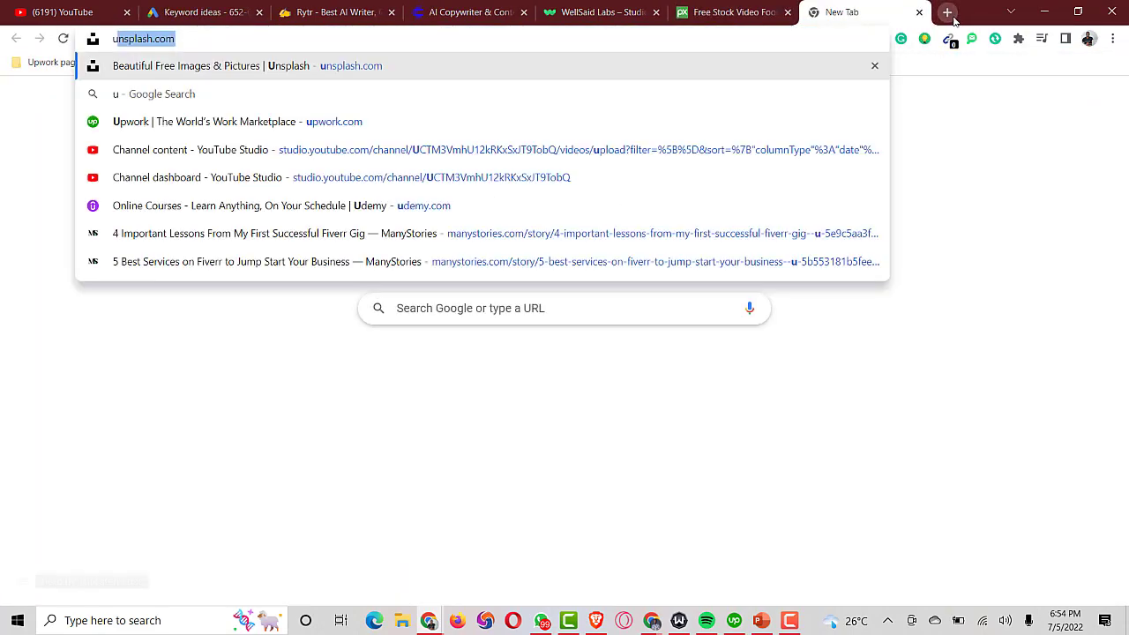
text(n)
key(Return)
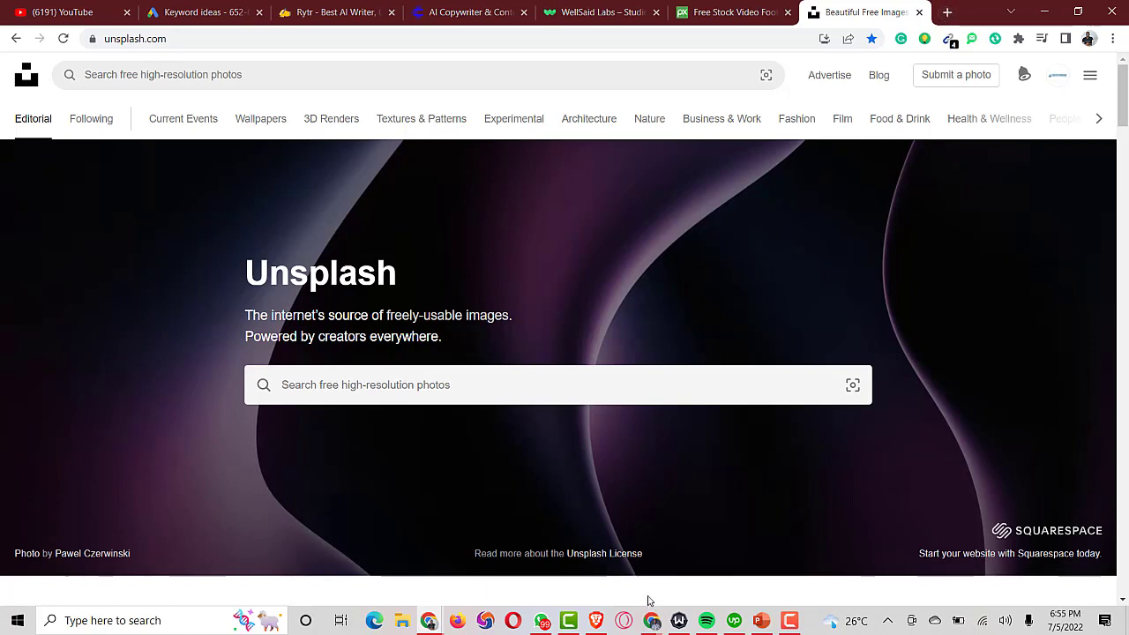
Search Google for "camtasia studio" in a new tab and look over the results.
click(949, 12)
text(cam)
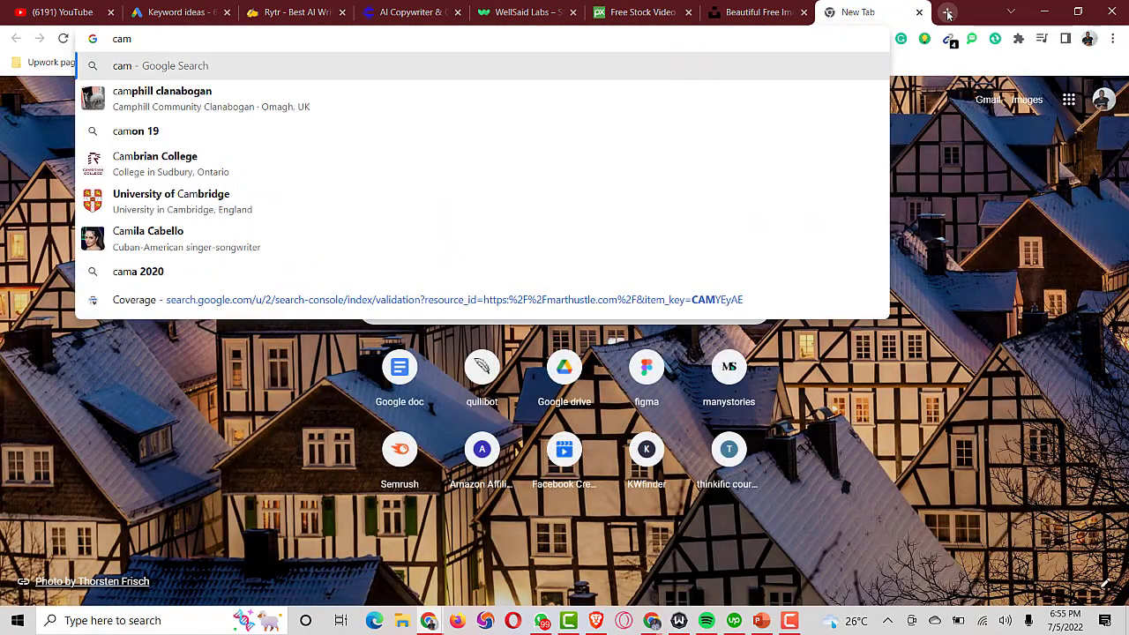
text(tasia)
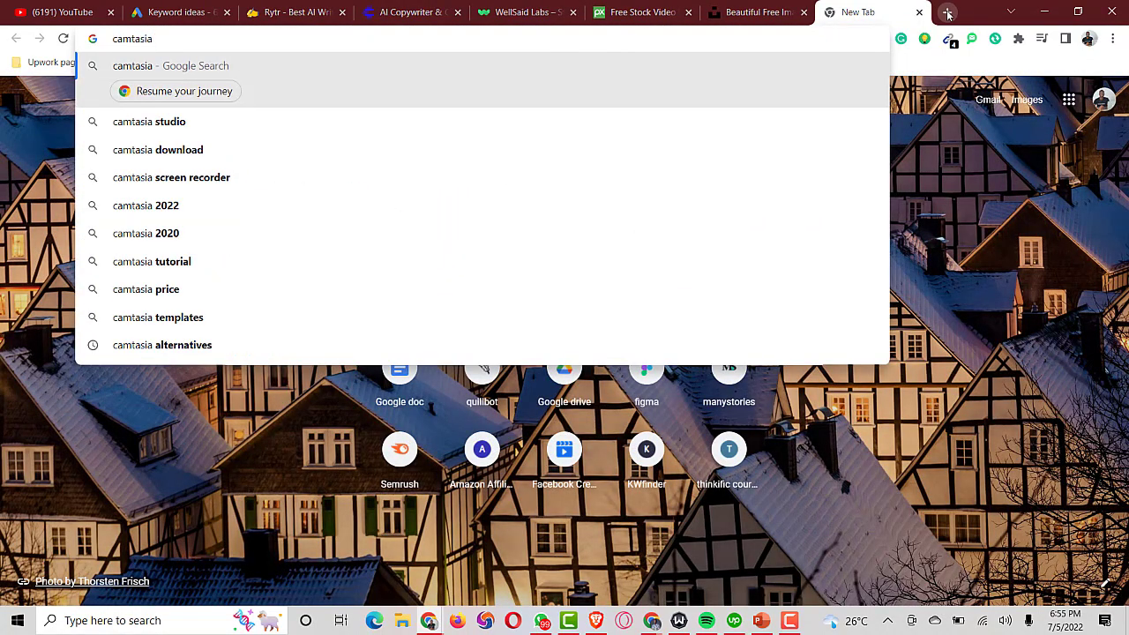
key(Down)
key(Down)
key(Up)
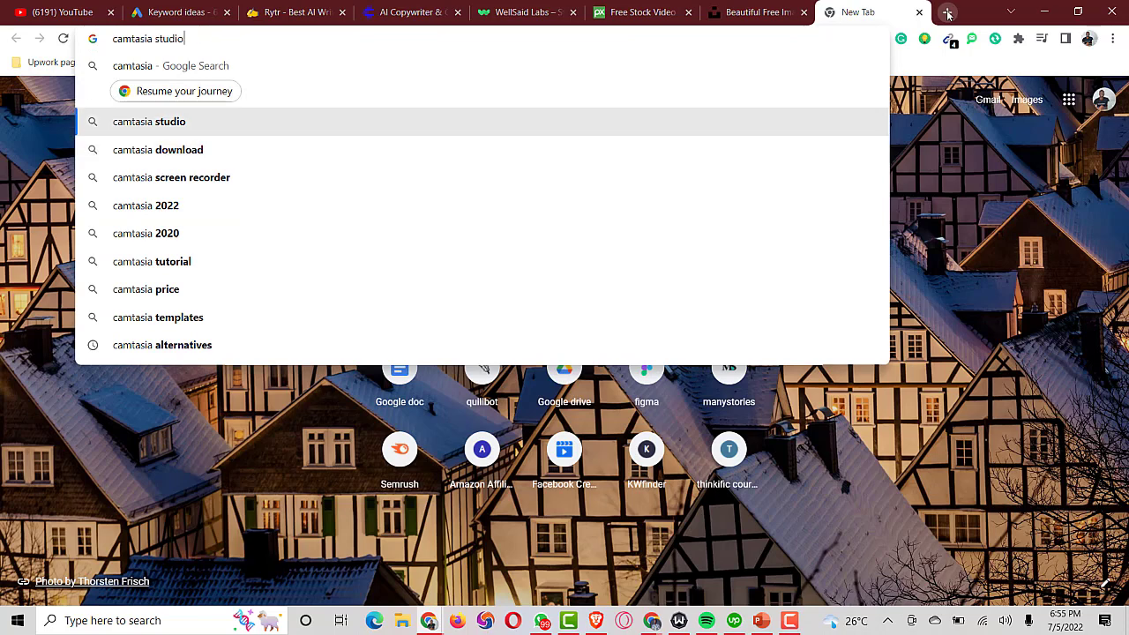
key(Return)
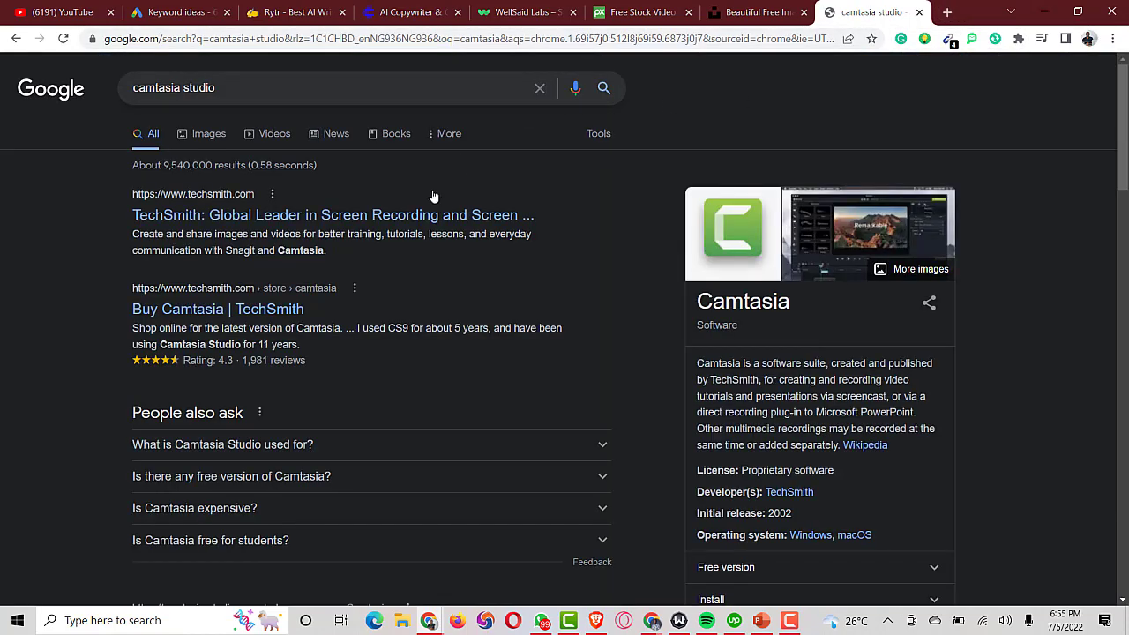
scroll(382, 258, down, 3)
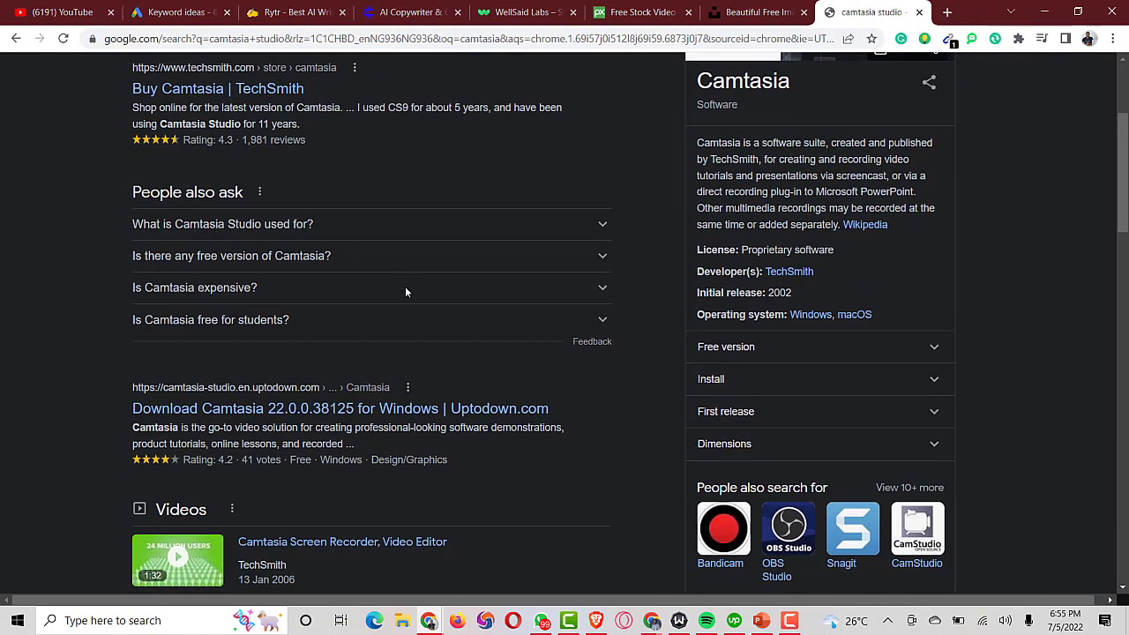
scroll(359, 377, down, 5)
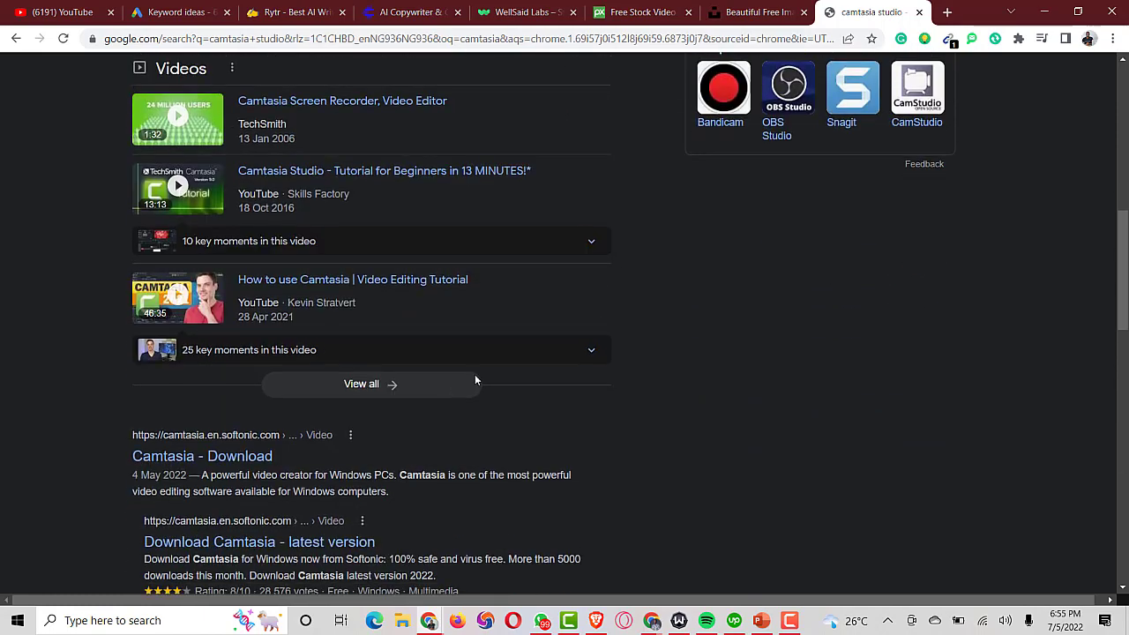
scroll(629, 356, down, 1)
Search Google for "get into pc" in a new tab.
click(947, 12)
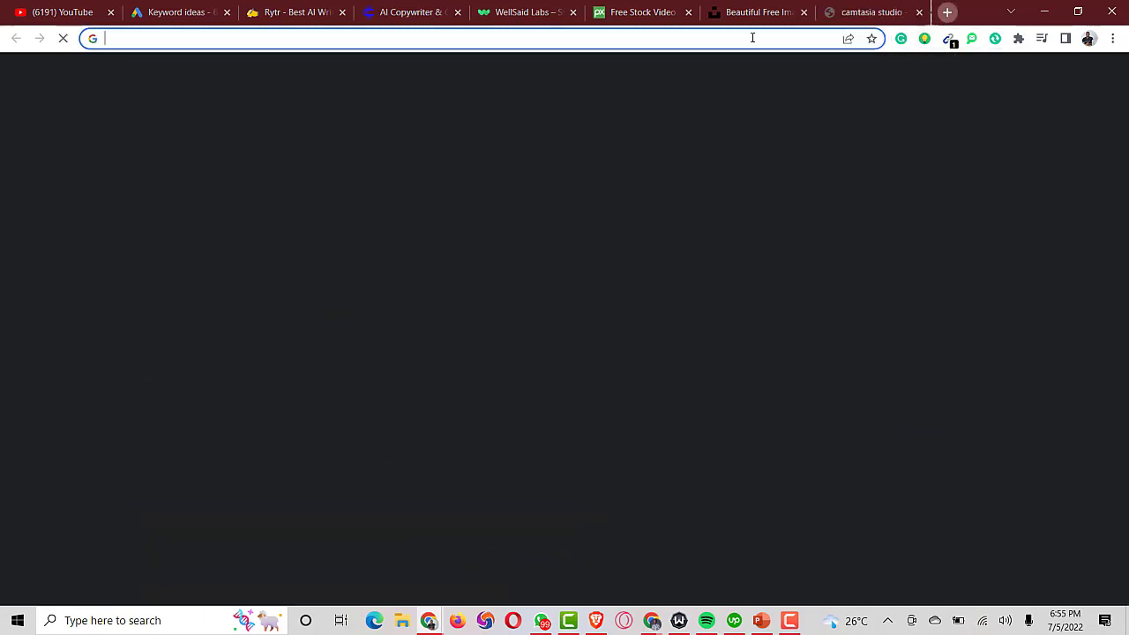
text(get)
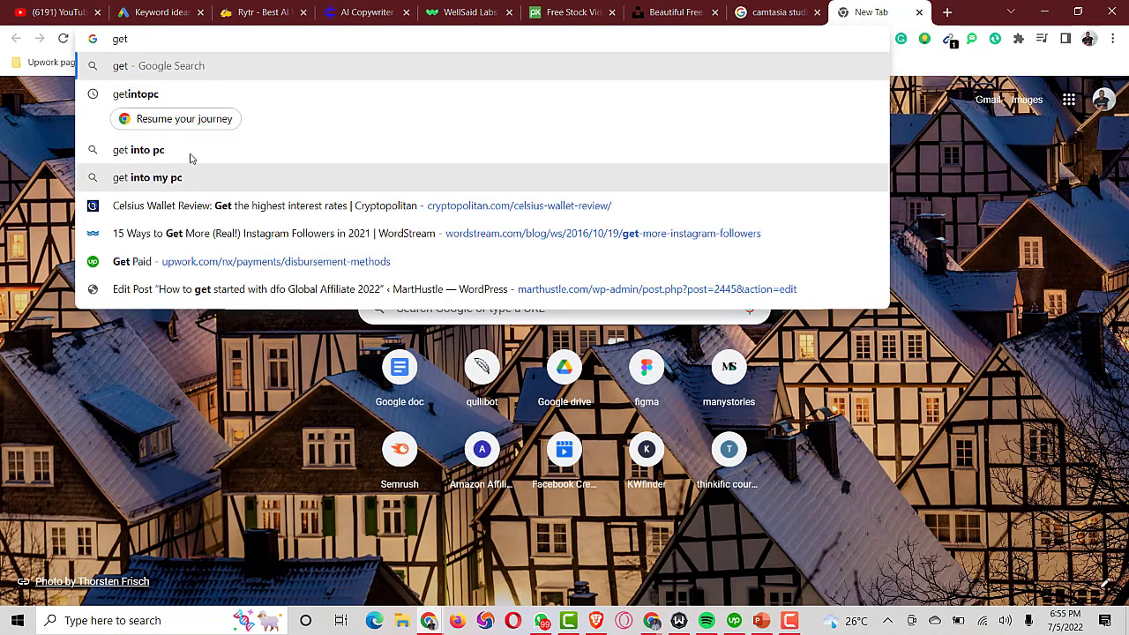
key(Down)
key(Down)
key(Return)
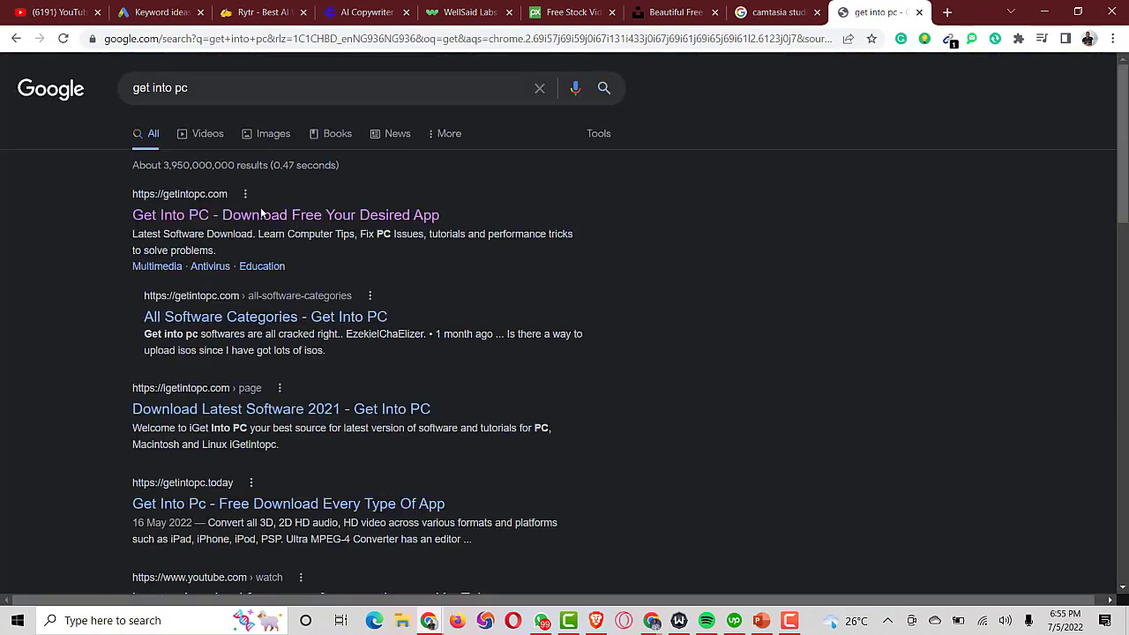
Open the Get Into PC website from the results, search it for "camtasia" and look over the listed downloads.
click(281, 218)
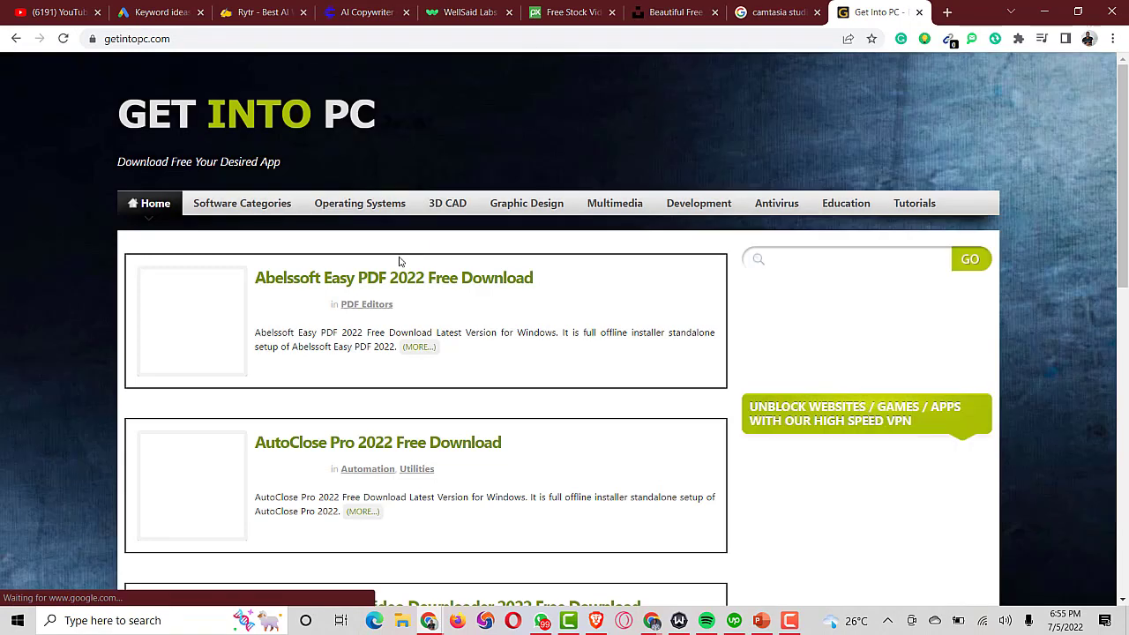
click(817, 267)
click(825, 261)
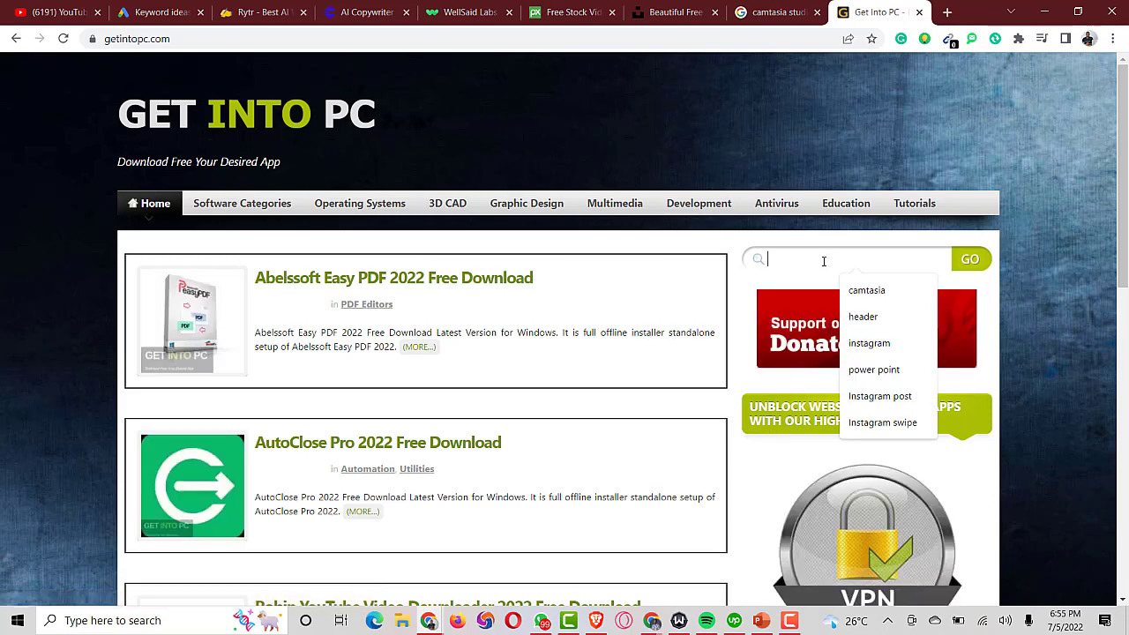
click(860, 291)
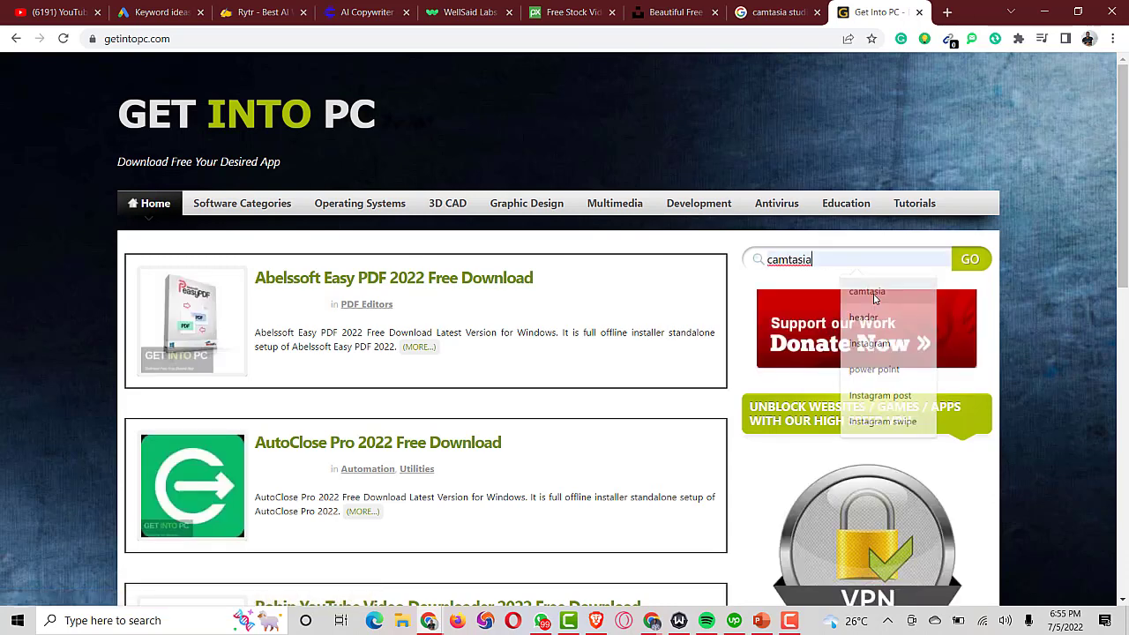
click(970, 258)
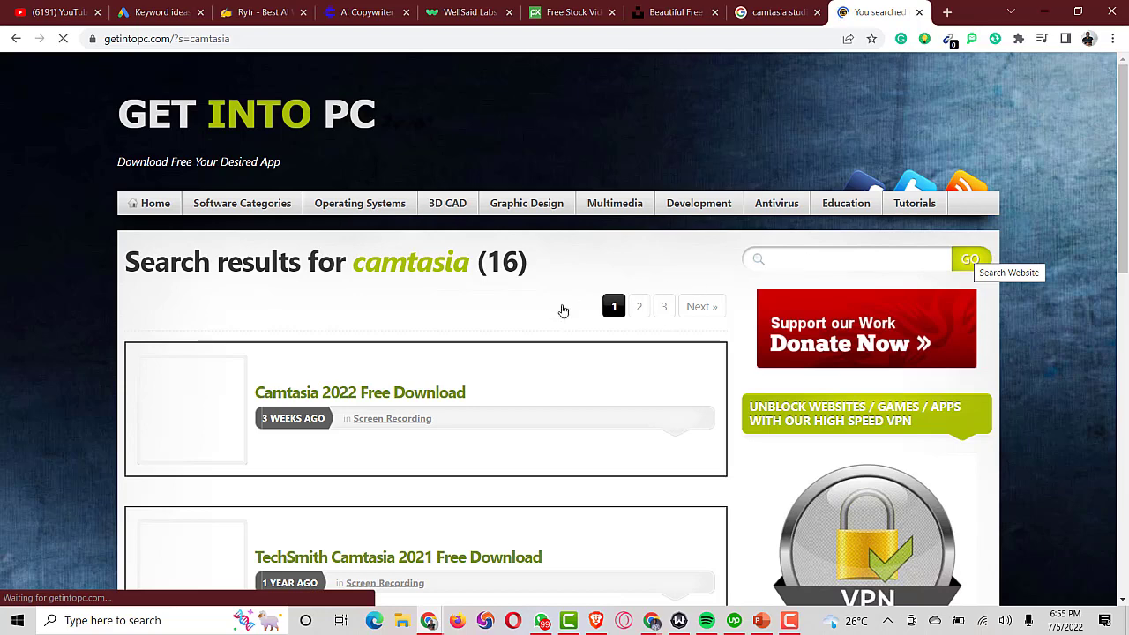
scroll(305, 429, down, 1)
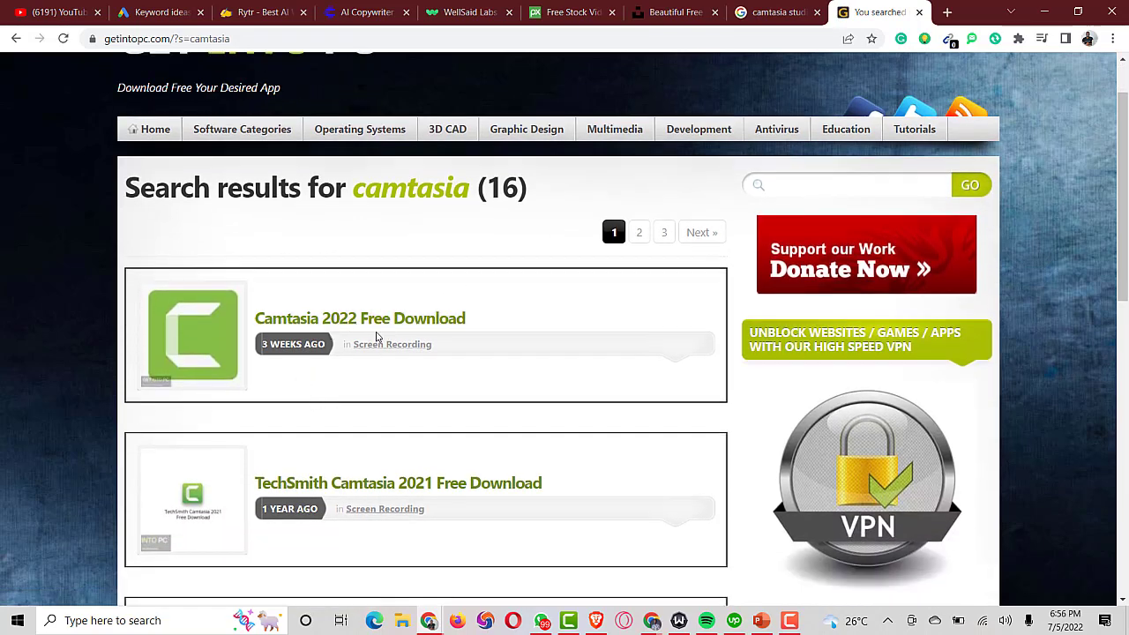
scroll(490, 351, down, 2)
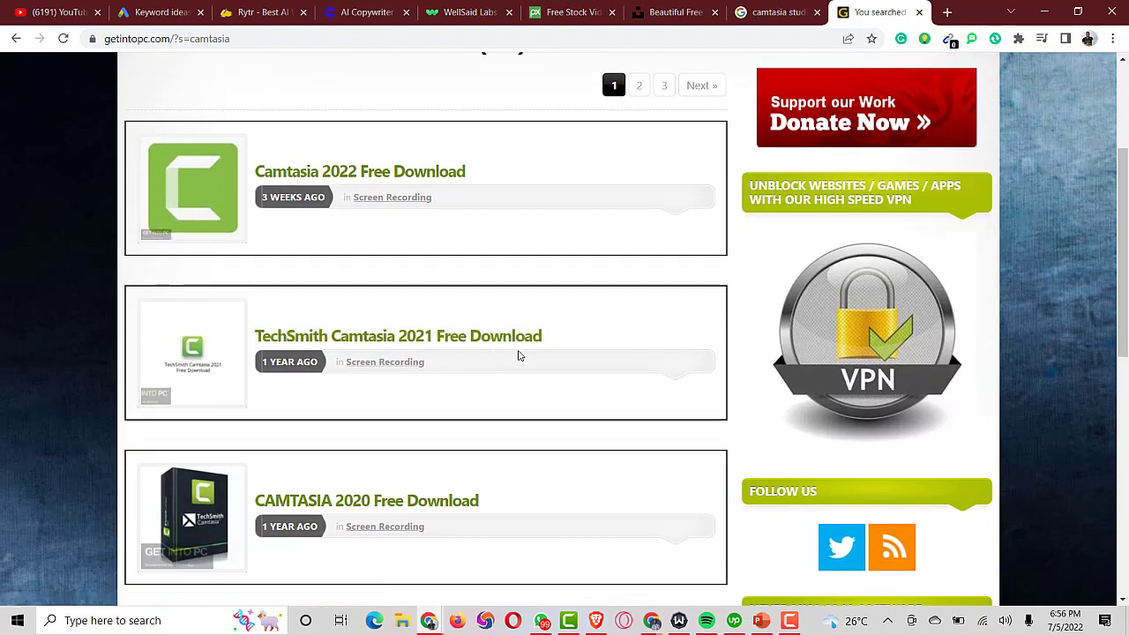
scroll(540, 353, up, 3)
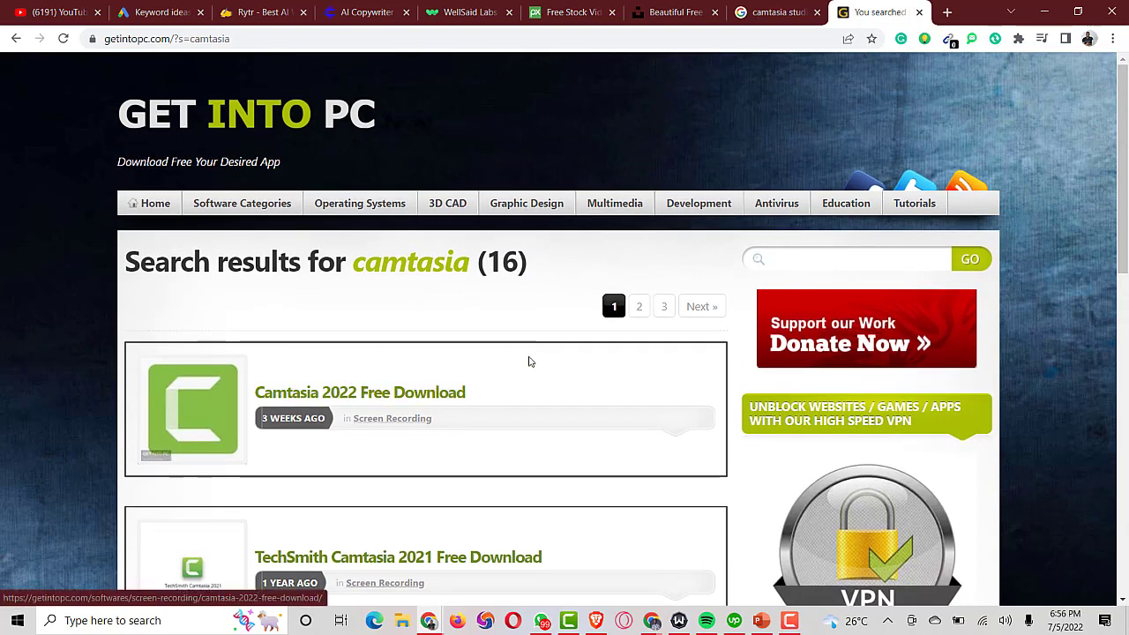
Search the Get Into PC website for "filmora" and look through the first page of results.
click(811, 258)
text(filmo)
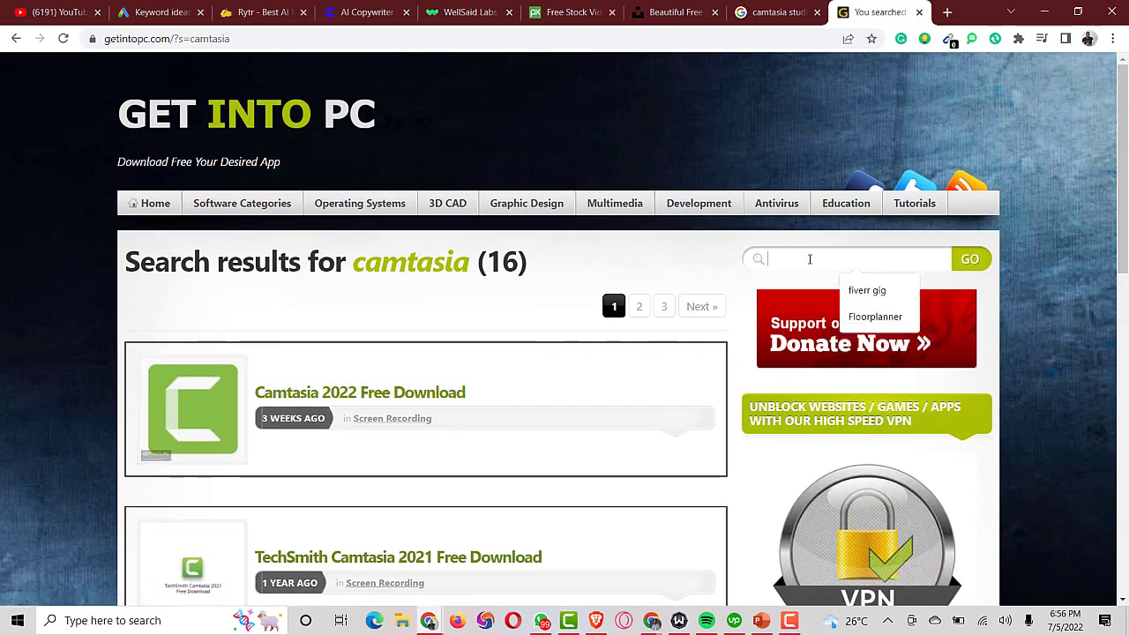
text(ra)
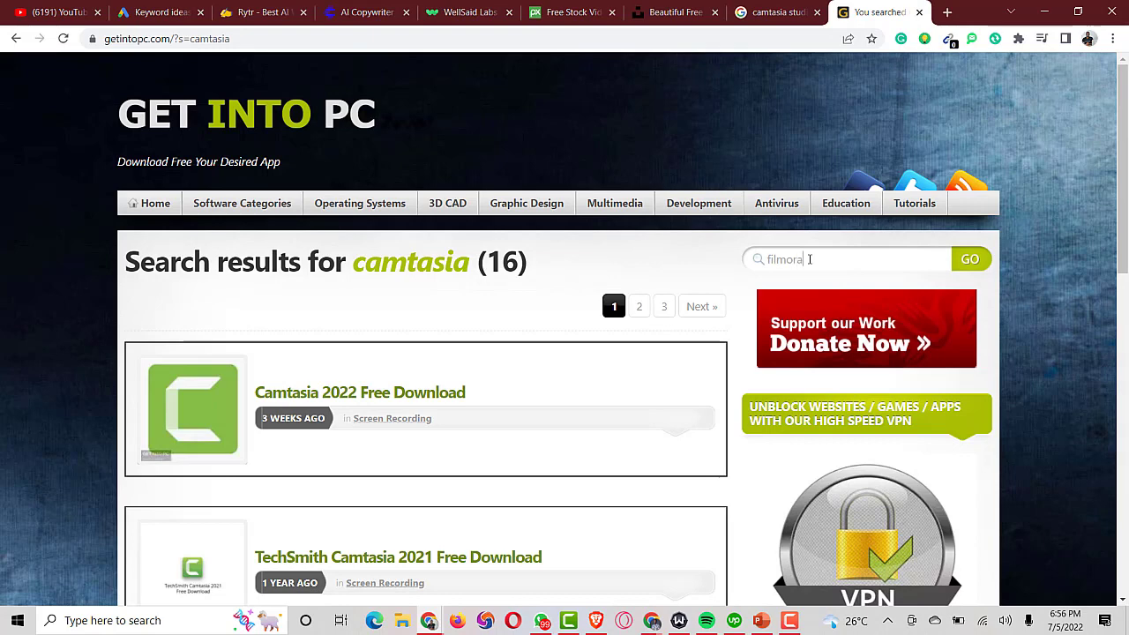
key(Return)
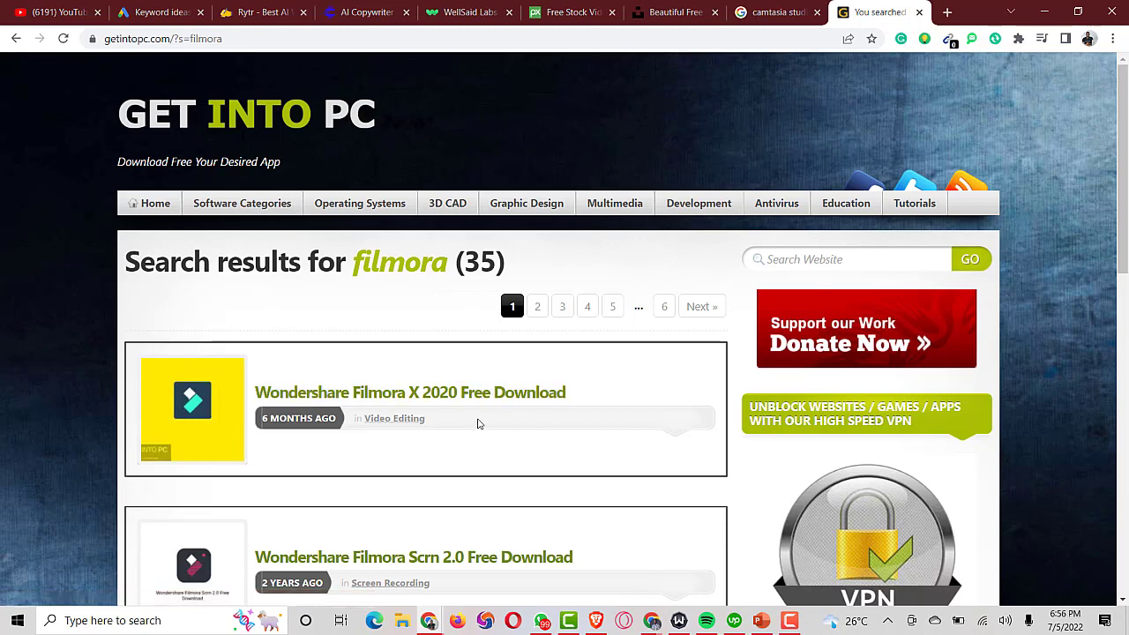
scroll(480, 425, down, 2)
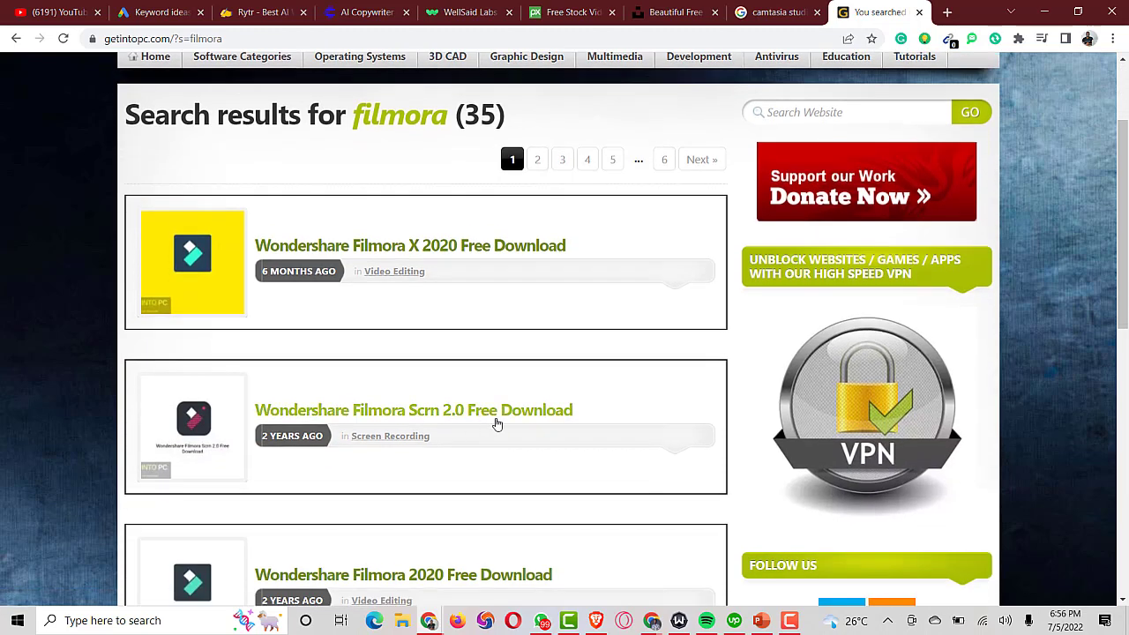
scroll(512, 422, down, 2)
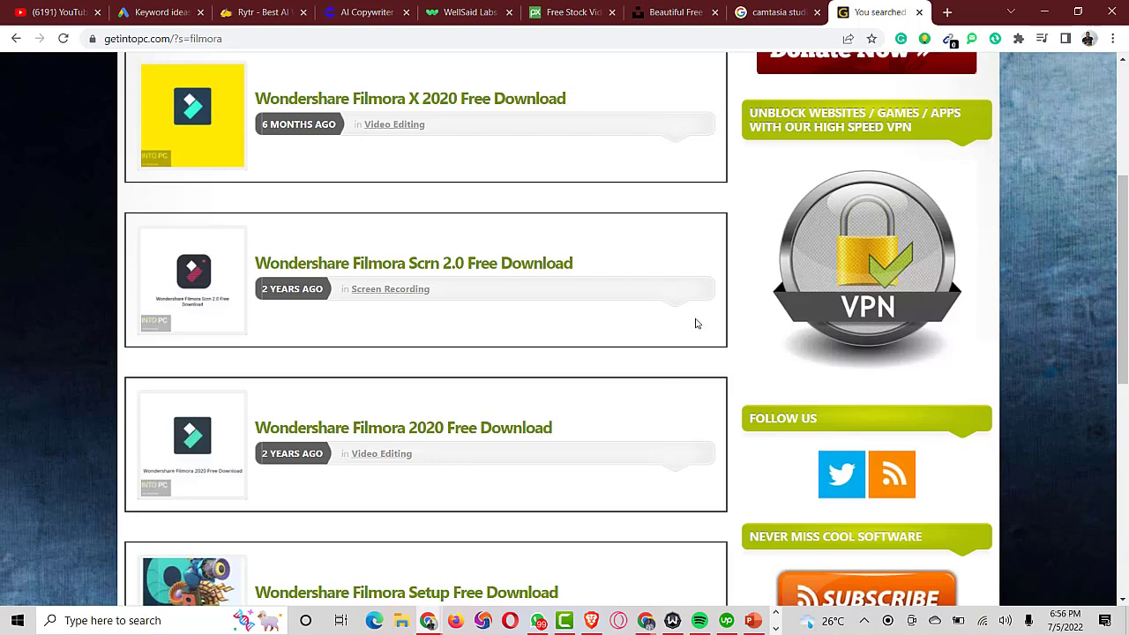
scroll(696, 330, down, 3)
scroll(736, 380, down, 2)
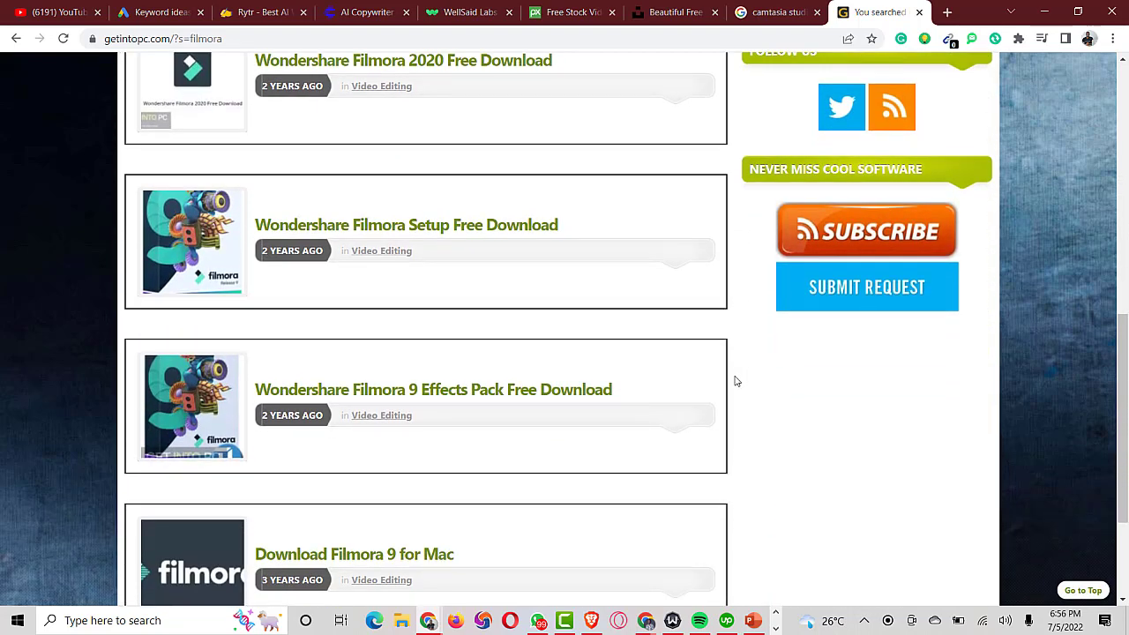
scroll(737, 381, up, 5)
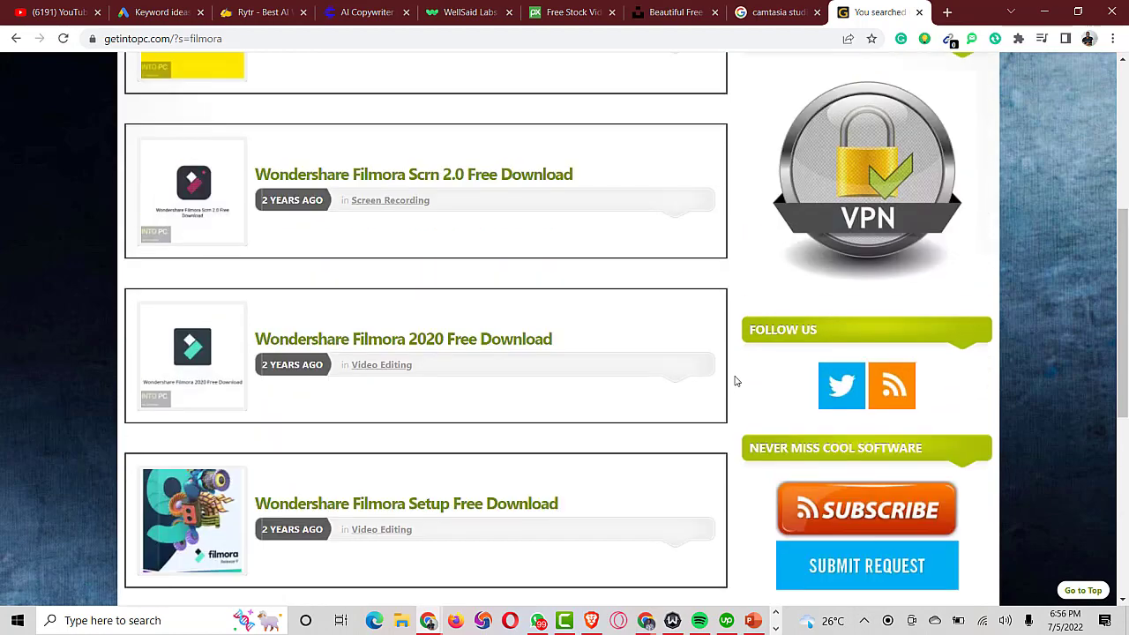
scroll(738, 382, up, 4)
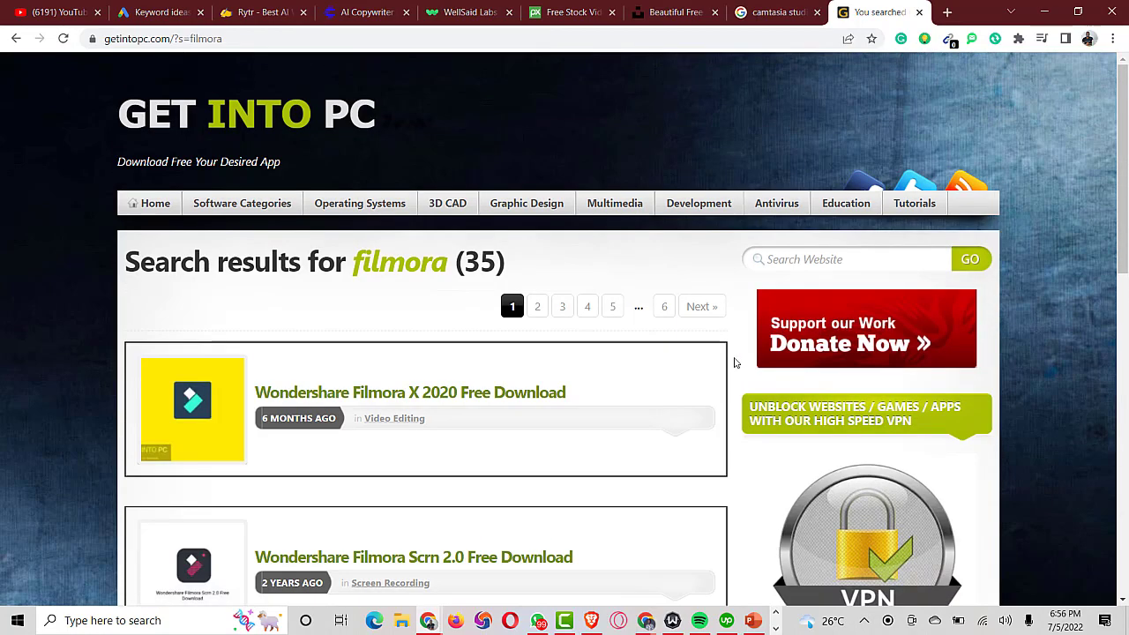
Open canva.com in a new tab and create a blank YouTube Thumbnail design.
click(949, 12)
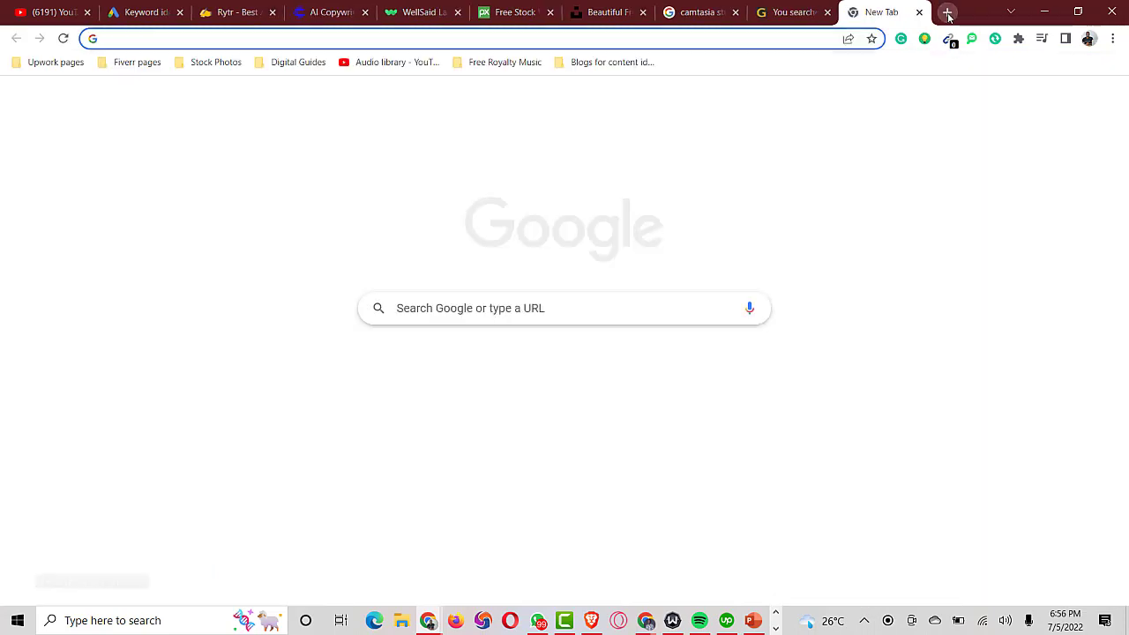
text(ca)
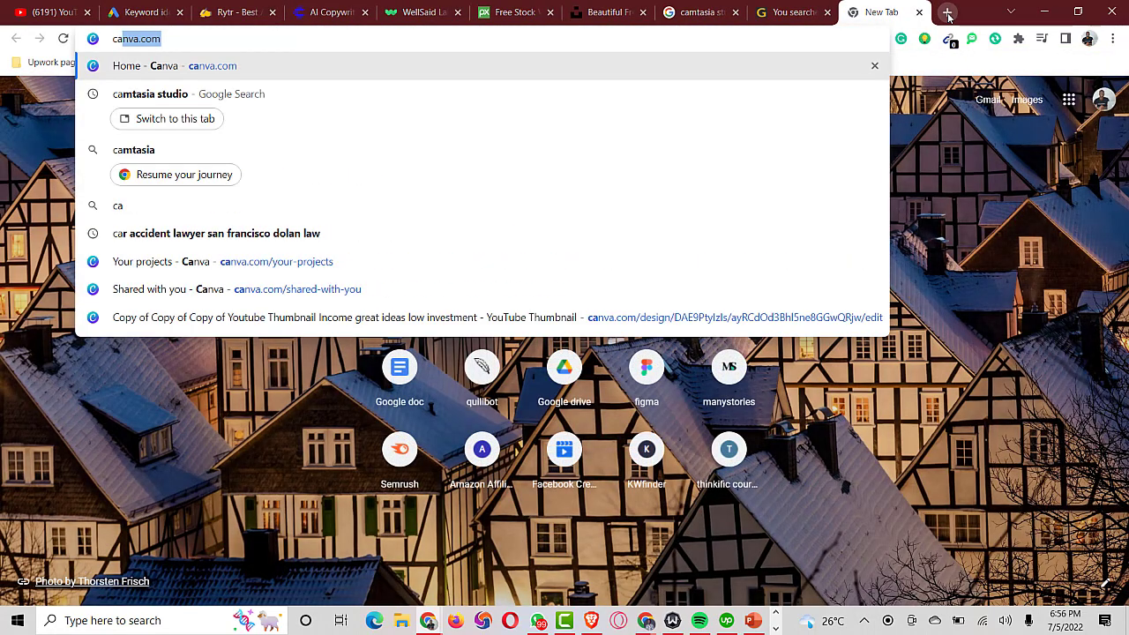
key(Return)
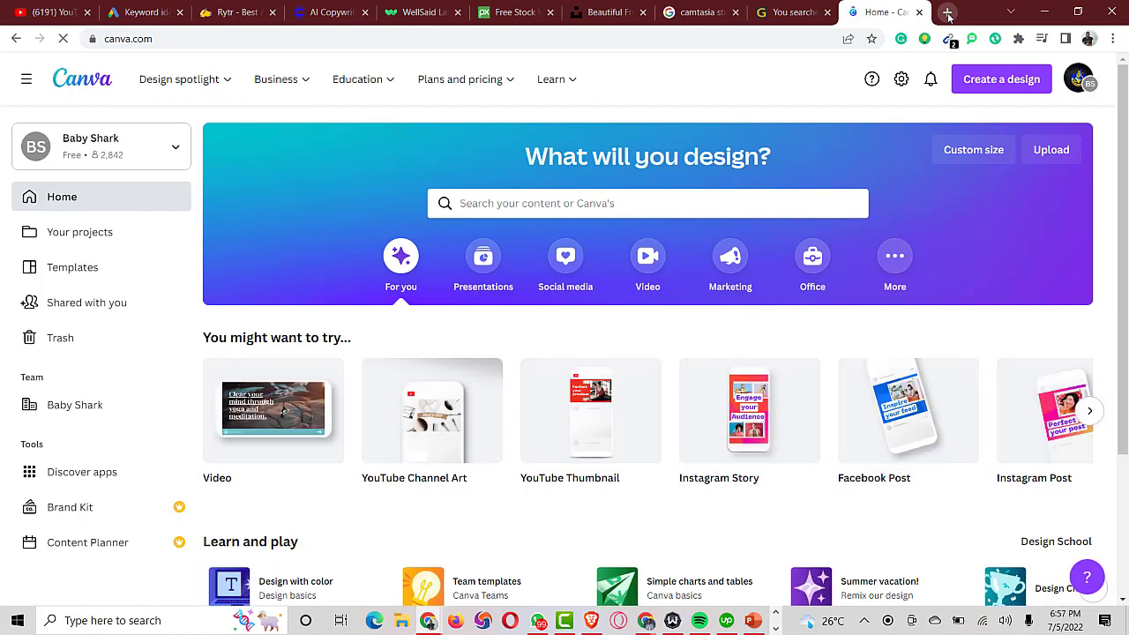
click(1004, 88)
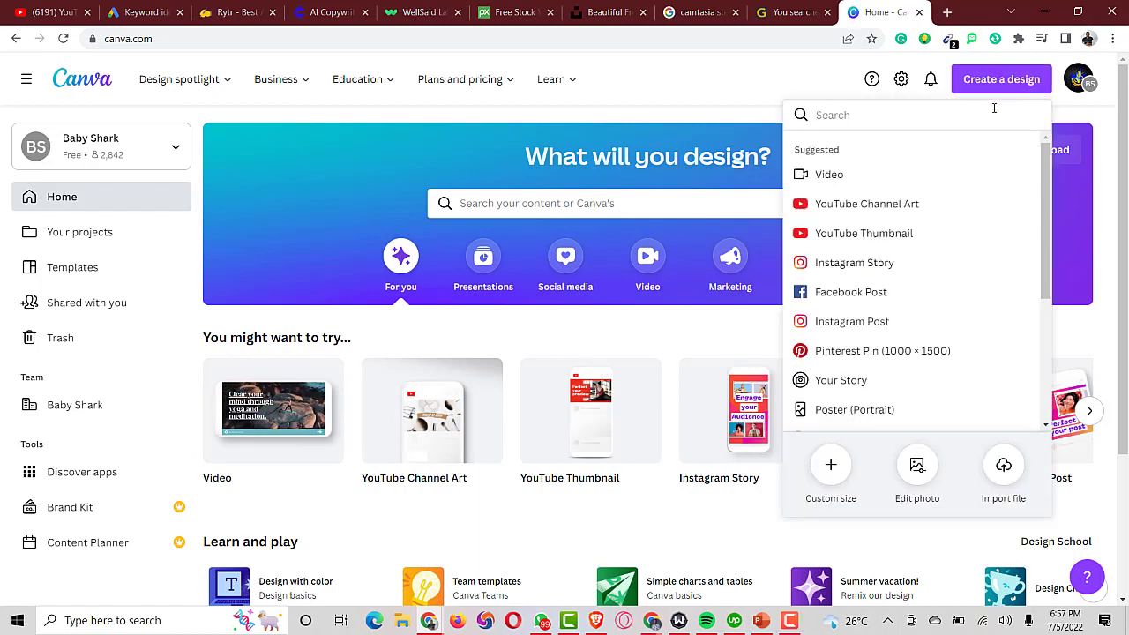
click(883, 235)
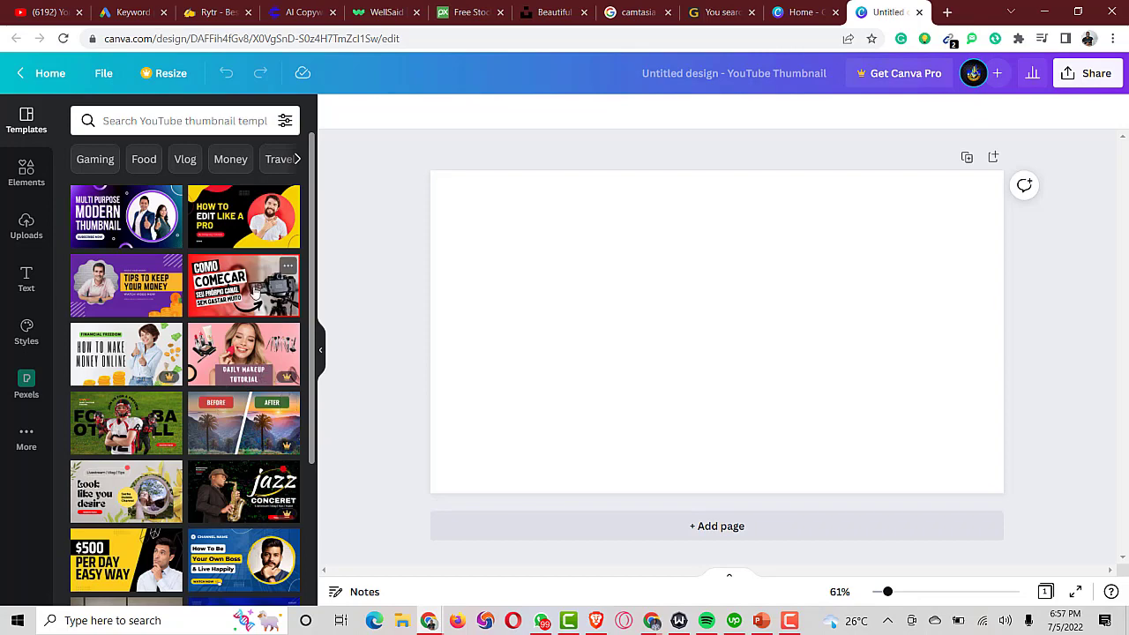
Browse the YouTube thumbnail templates and apply the red "COMO COMEÇAR" template with the camera to the page.
scroll(252, 304, down, 2)
scroll(251, 335, down, 2)
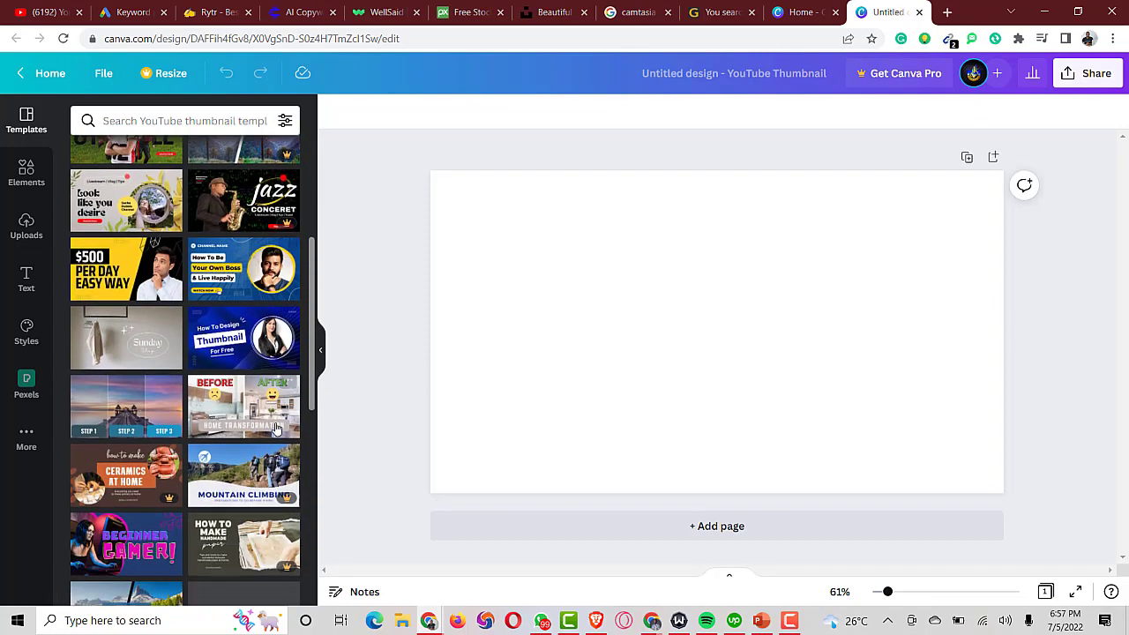
scroll(244, 374, down, 2)
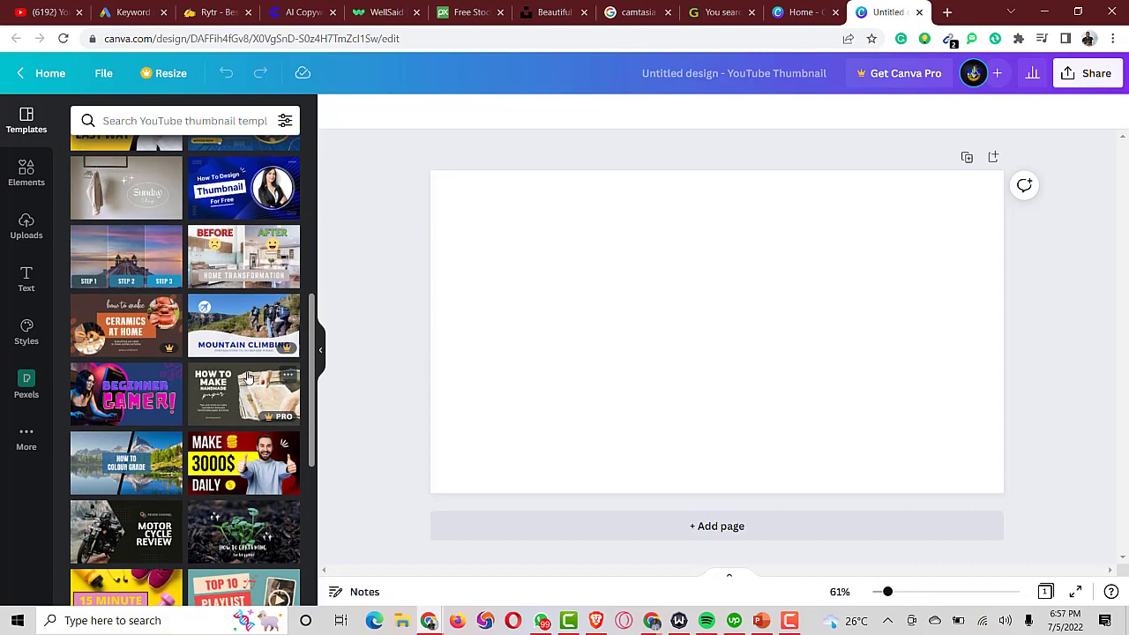
scroll(272, 418, down, 1)
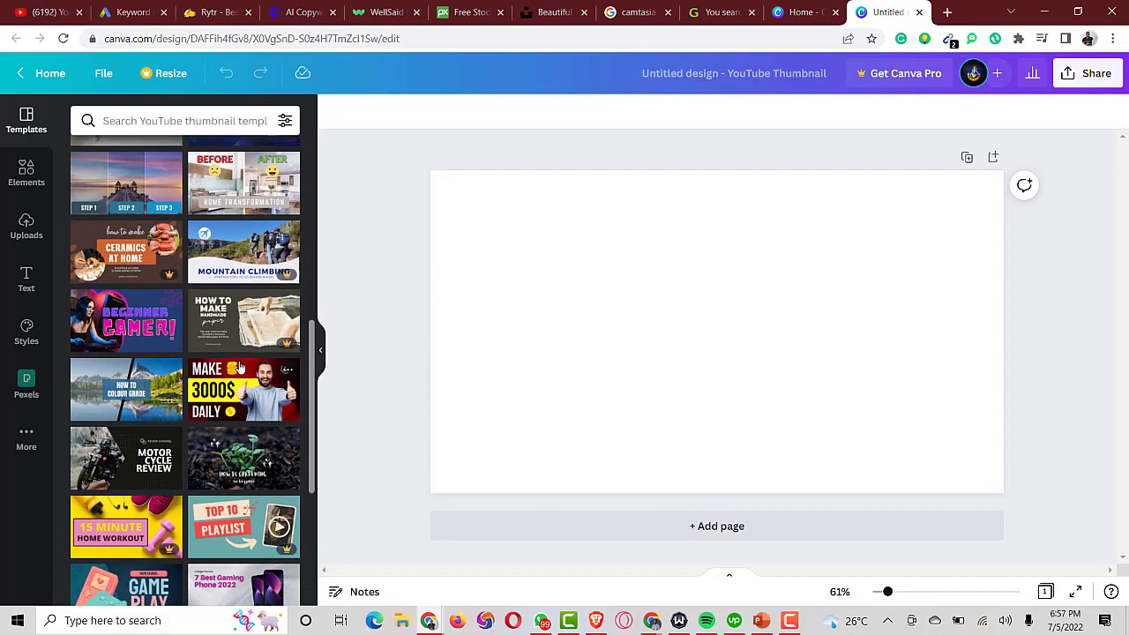
scroll(246, 374, up, 4)
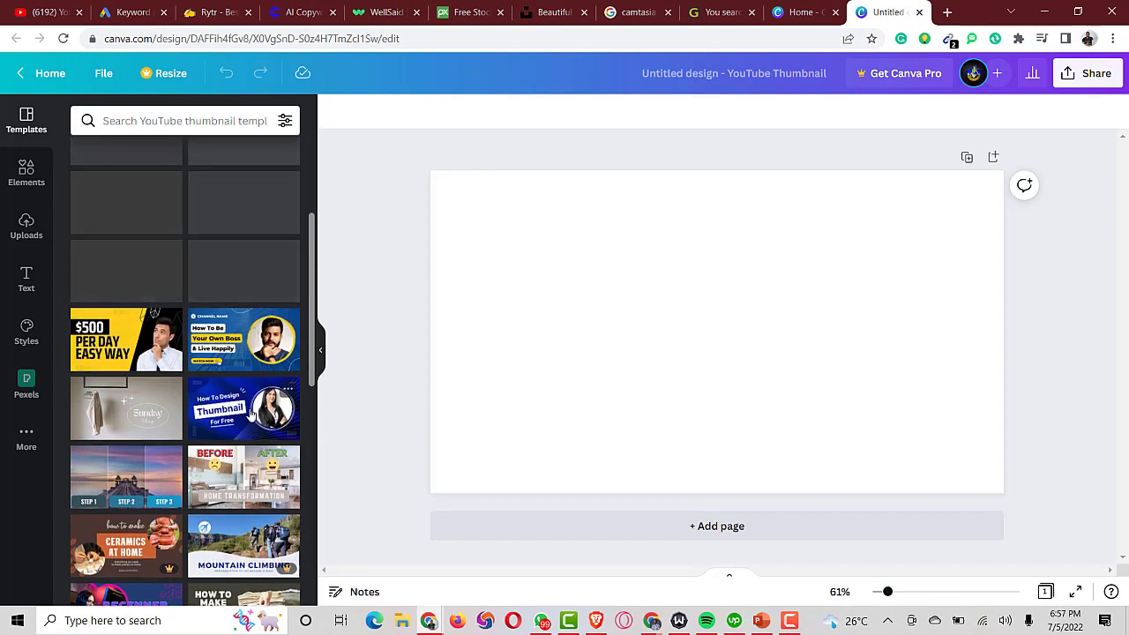
scroll(255, 416, down, 2)
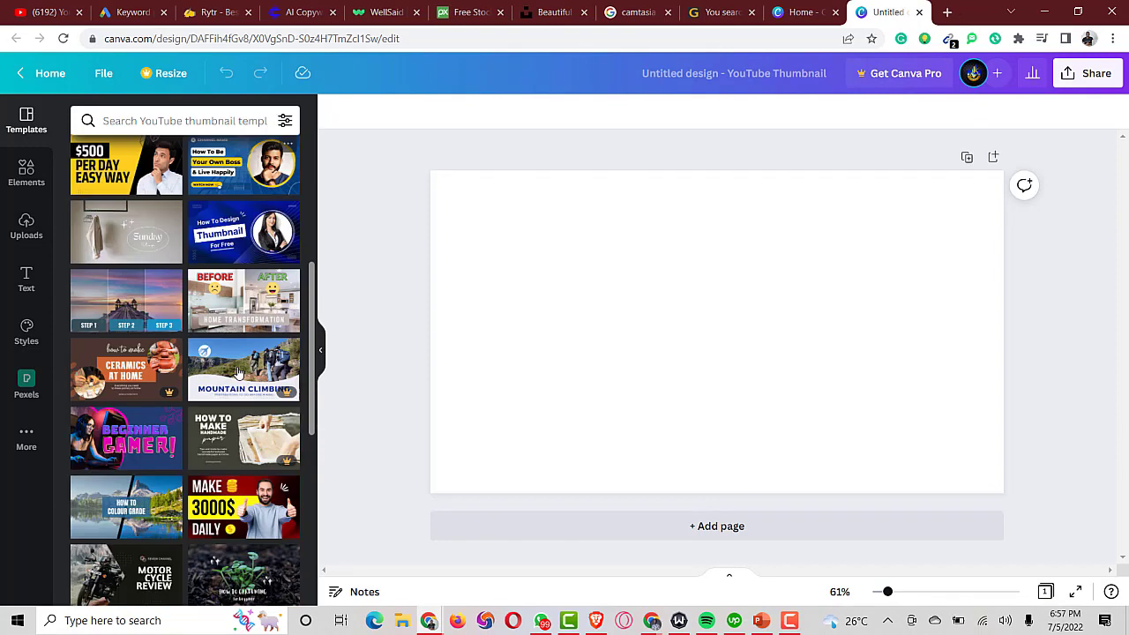
scroll(240, 374, up, 2)
scroll(240, 374, up, 3)
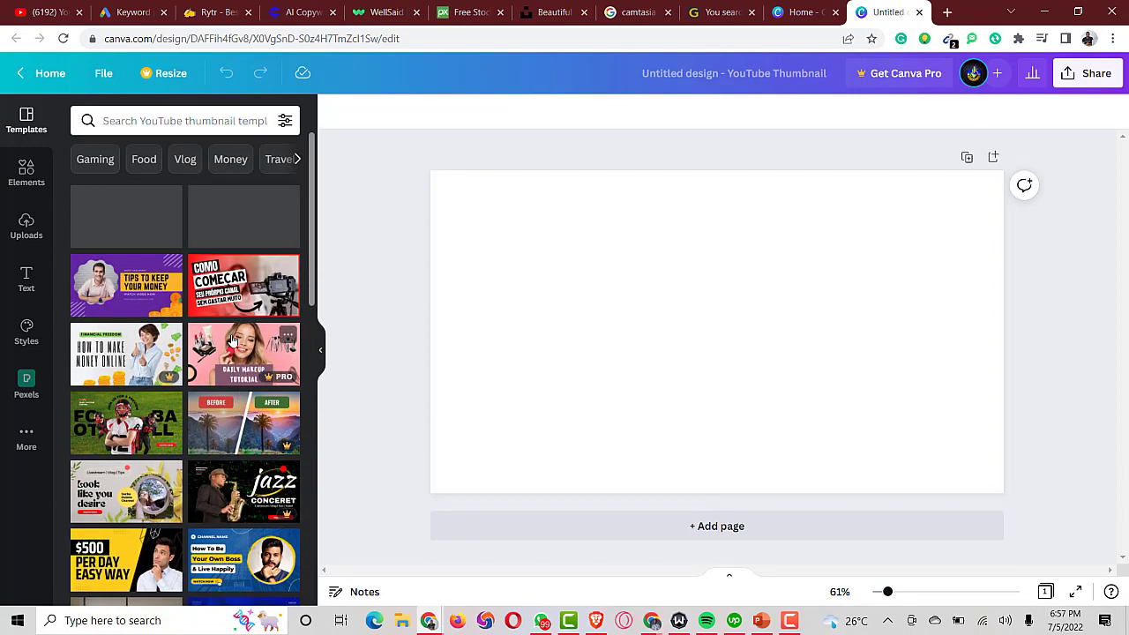
click(248, 276)
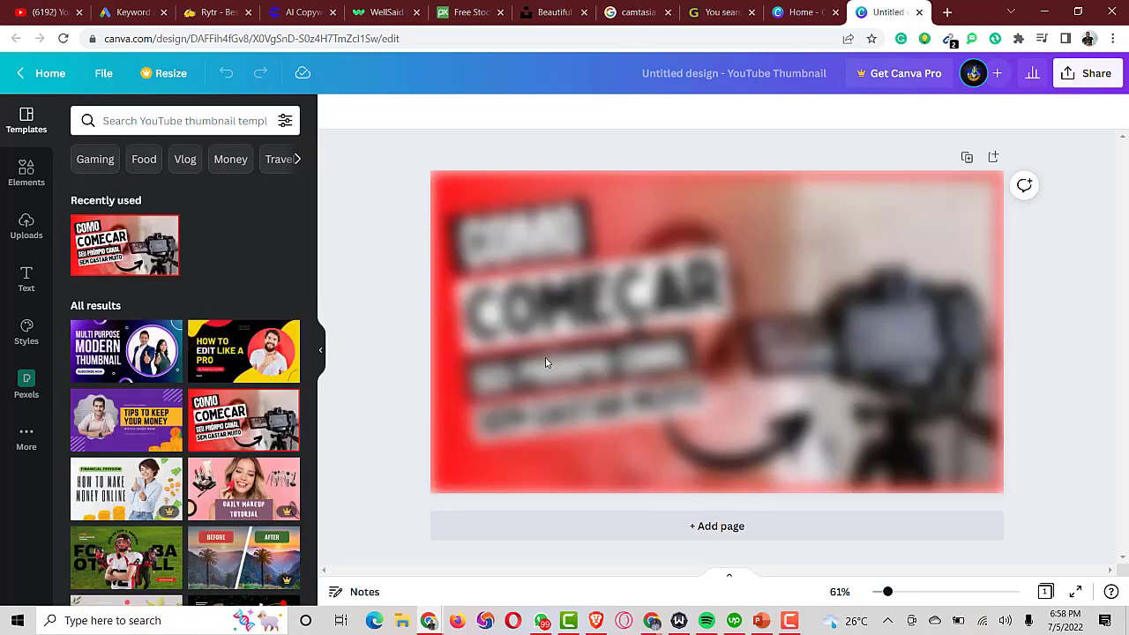
click(751, 349)
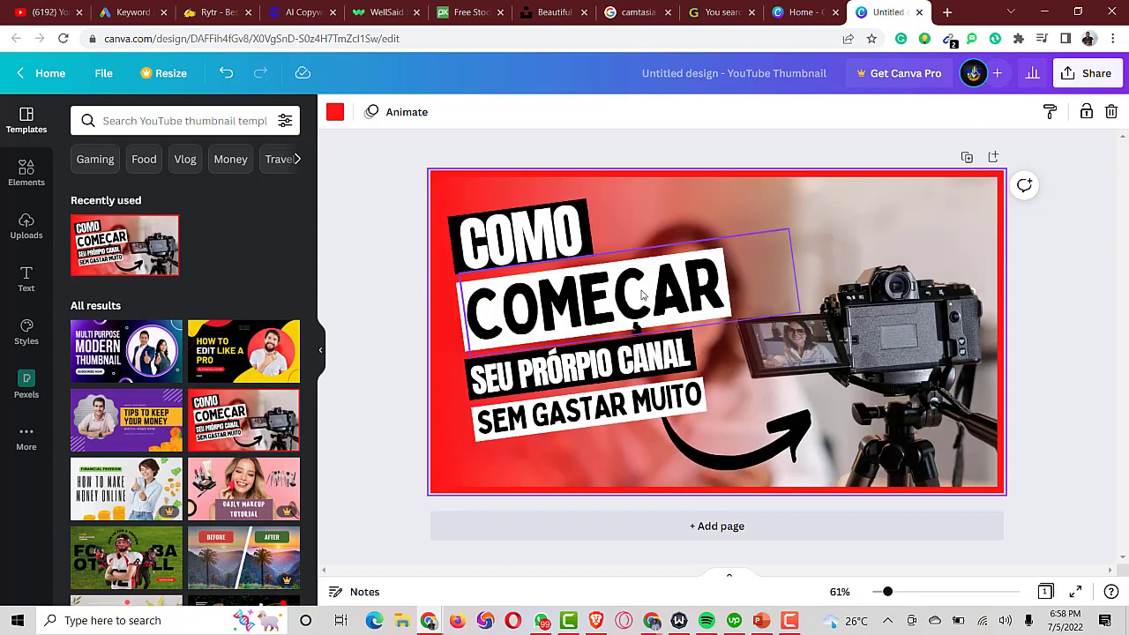
Replace the heading word "COMO" with "HOW" and narrow its text box and black background to fit.
double_click(551, 242)
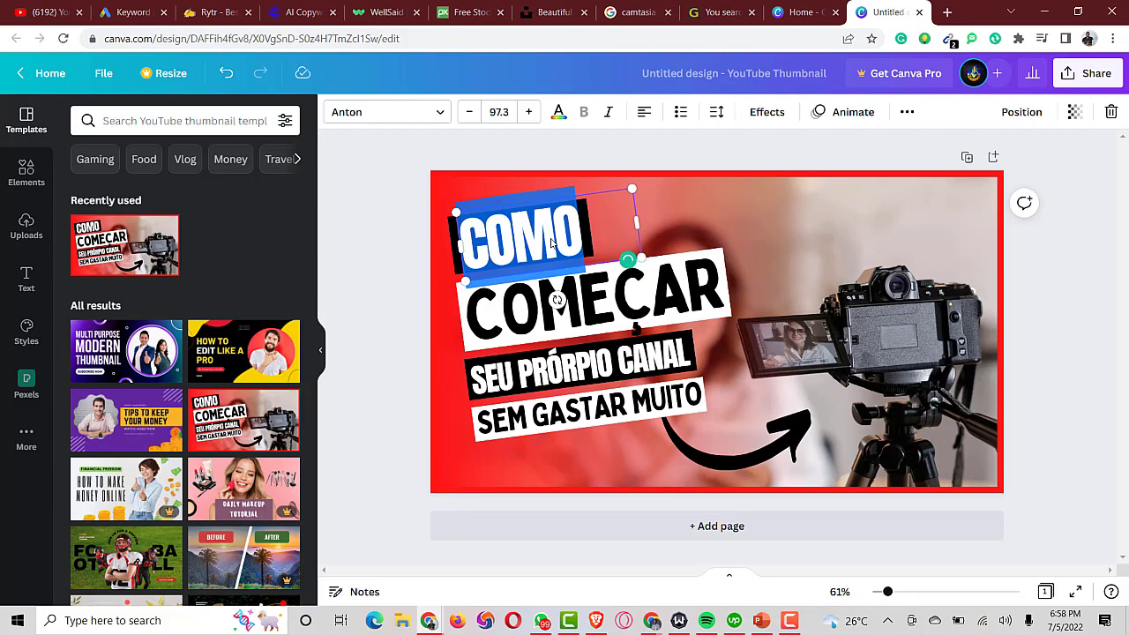
text(HOW)
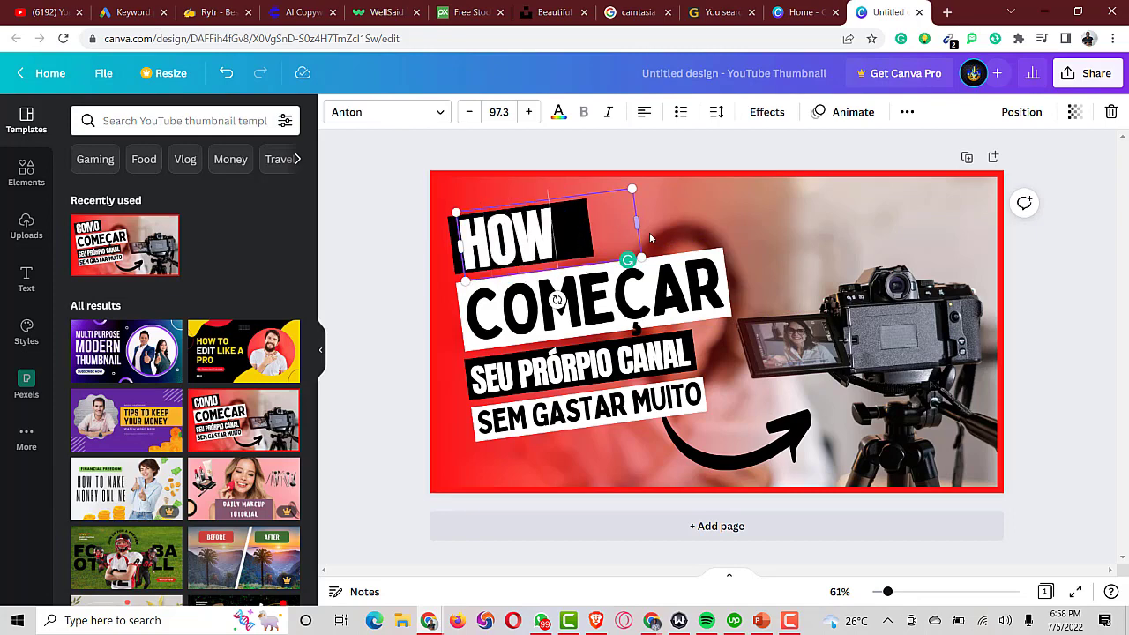
drag(637, 222, 576, 223)
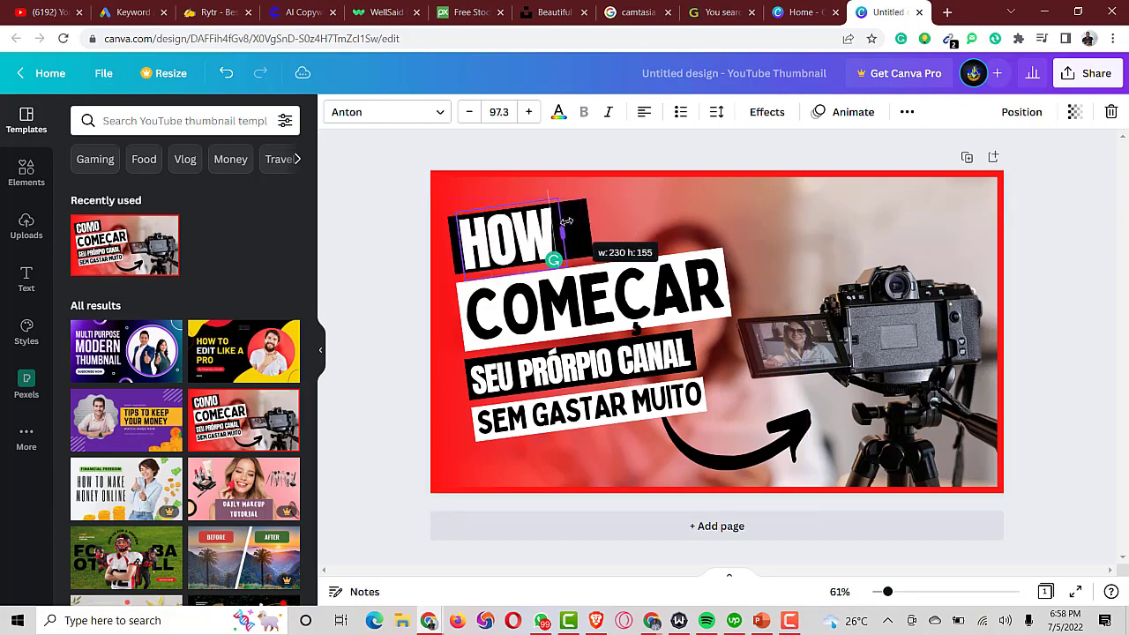
click(588, 243)
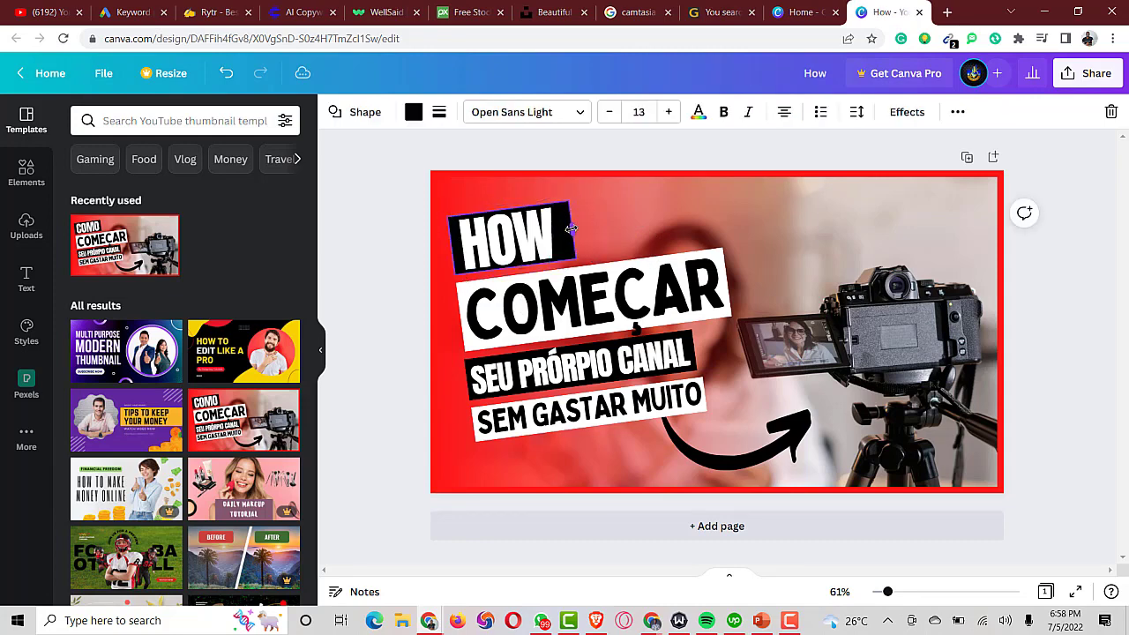
Replace the second line "COMEÇAR" with "TO EDIT" and narrow its text box and white background to fit.
click(605, 304)
double_click(605, 304)
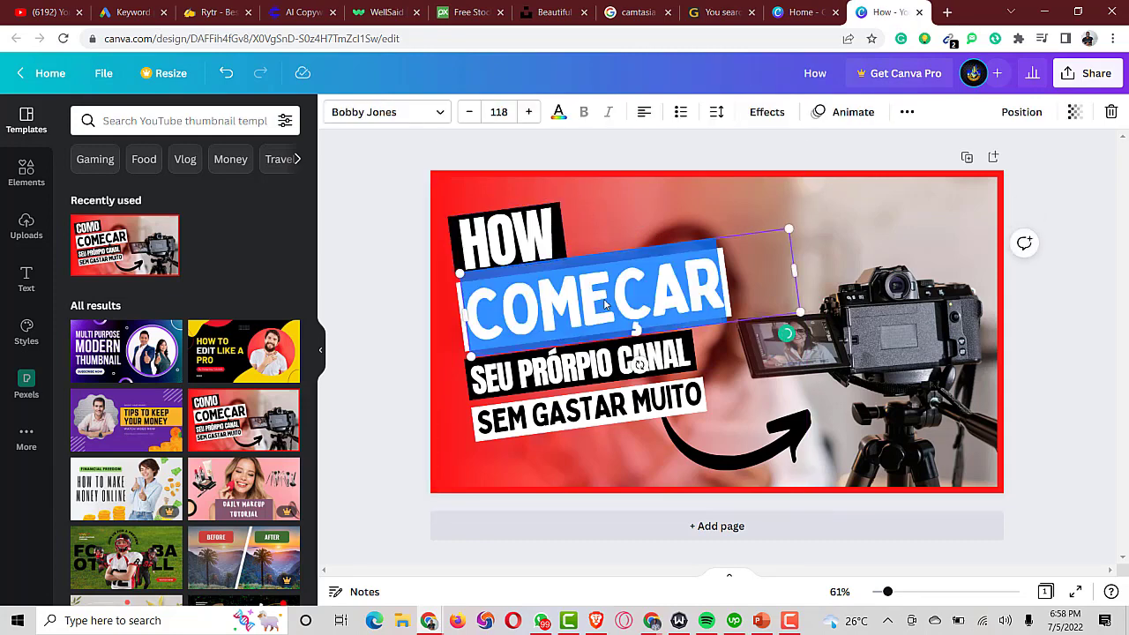
text(TO EDIT)
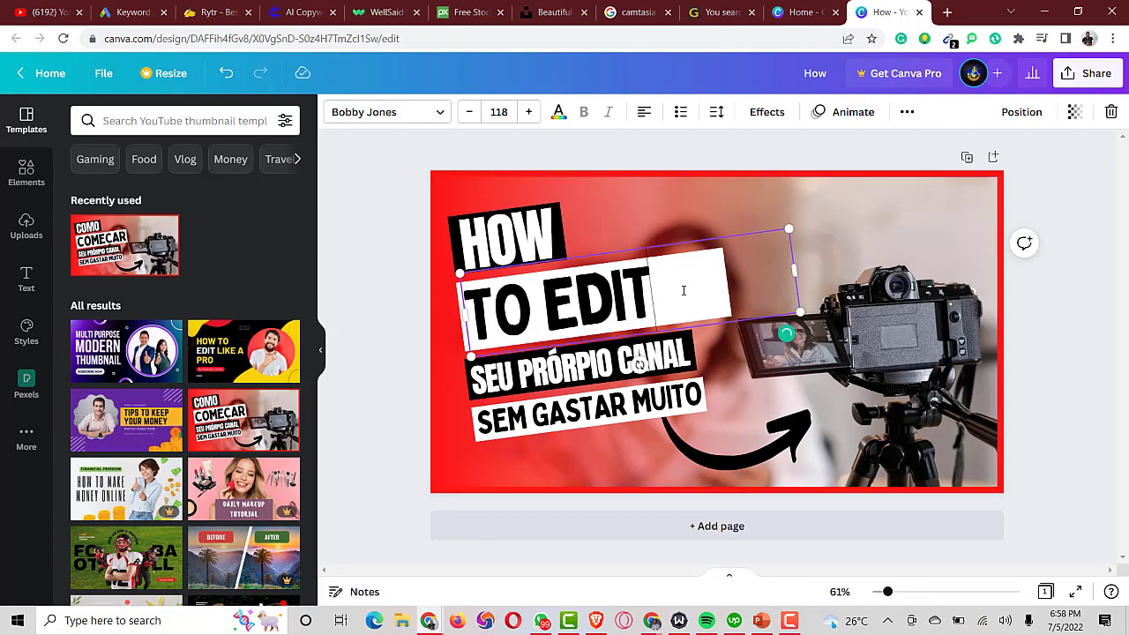
drag(794, 270, 662, 284)
click(715, 302)
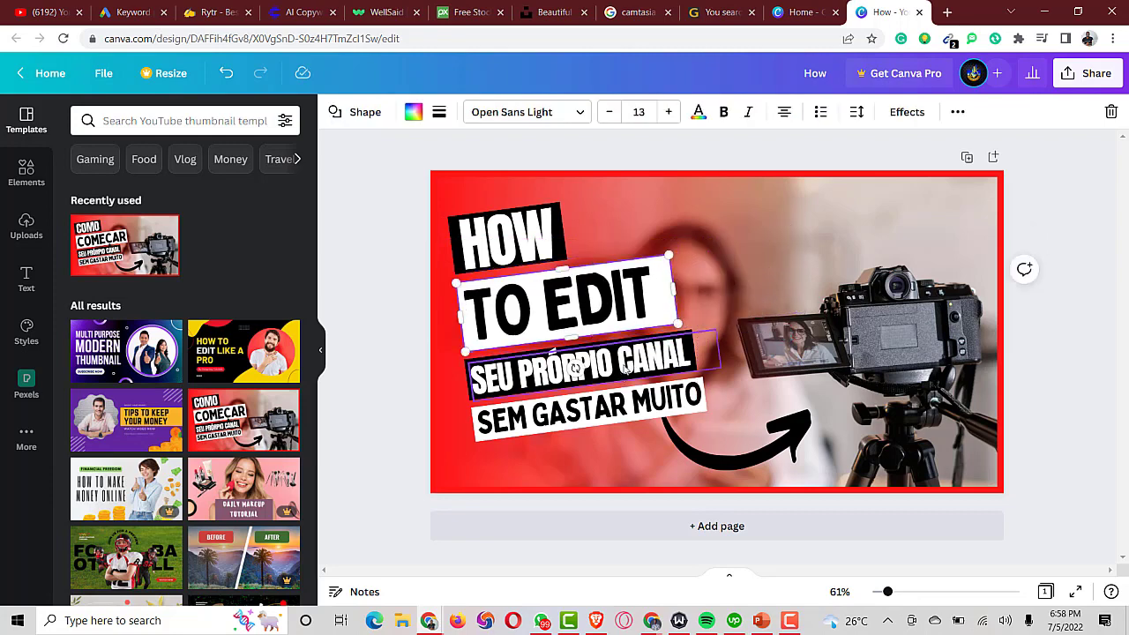
Replace the third line "SEU PRÓRPIO CANAL" with "YOUTUBE VIDEO" and narrow its text box and black background to fit.
double_click(627, 370)
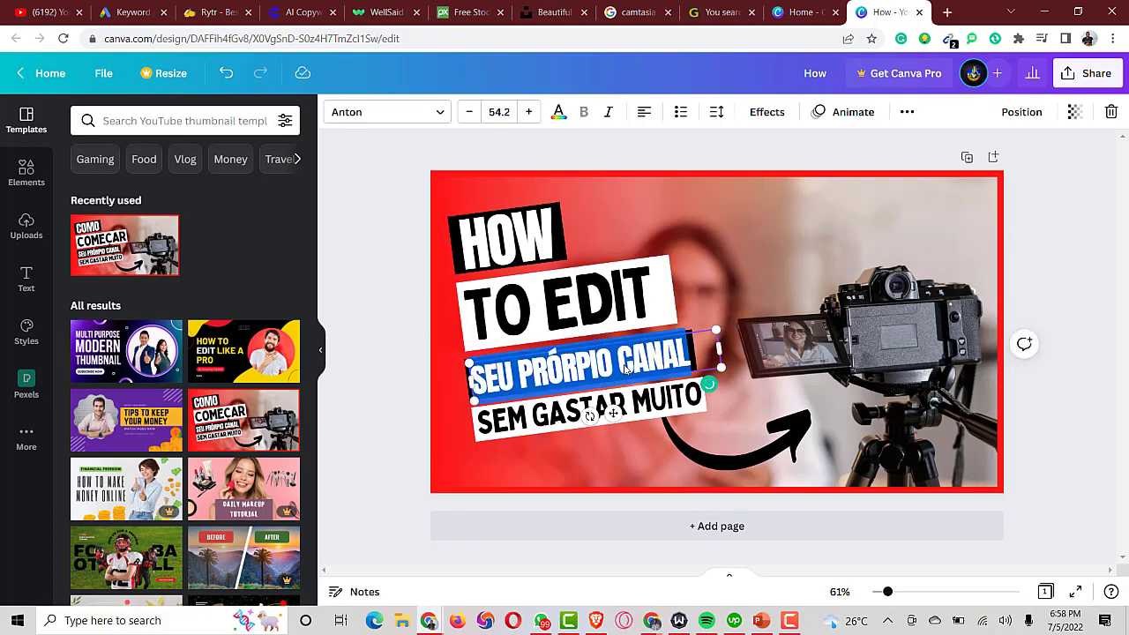
text(VIDE)
key(BackSpace)
key(BackSpace)
key(BackSpace)
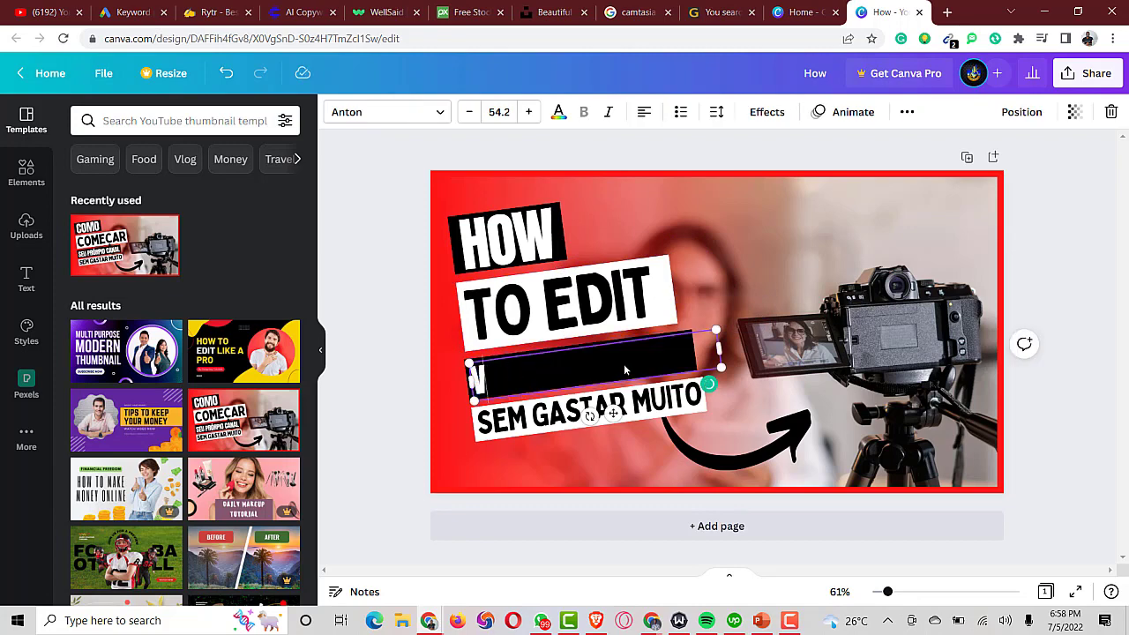
key(BackSpace)
text(YOUTUBE)
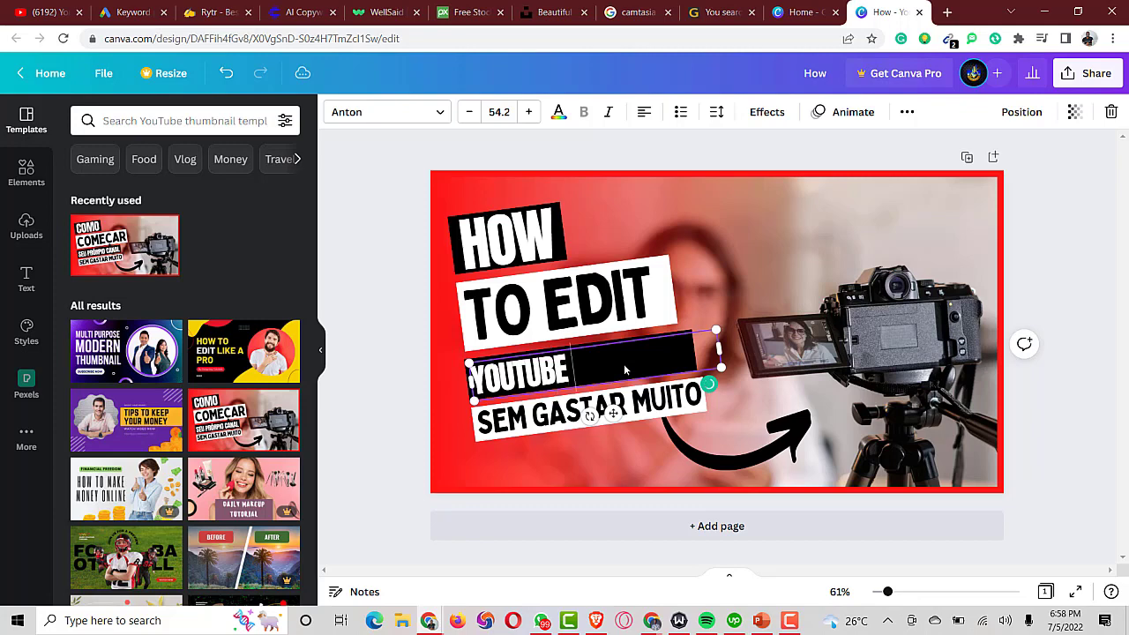
text( VIDEO)
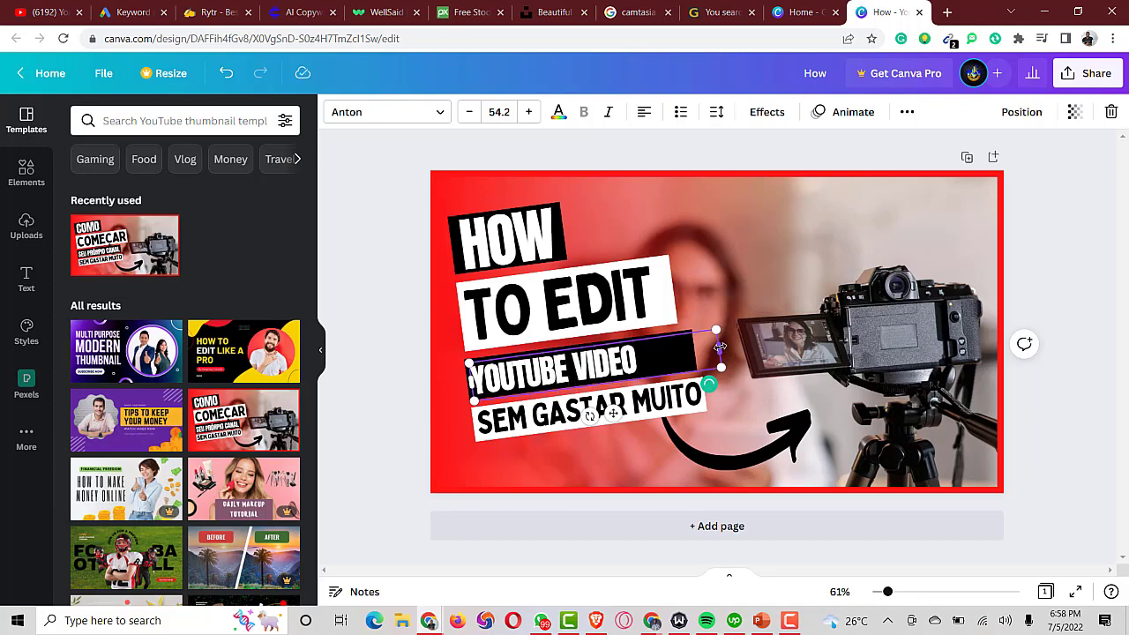
drag(720, 346, 659, 361)
click(678, 374)
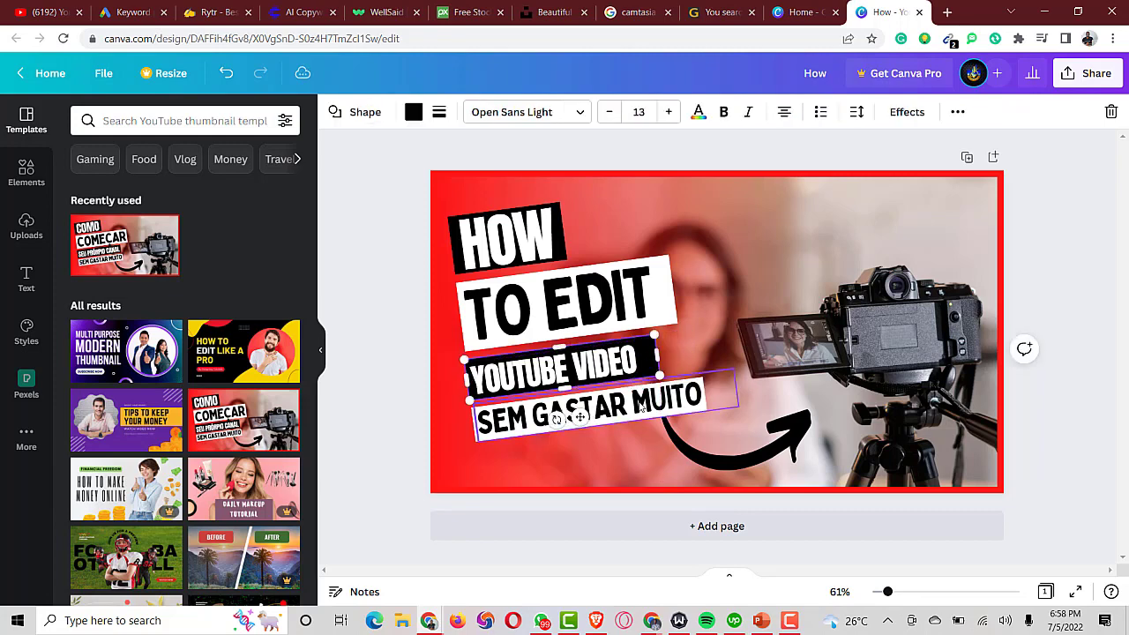
Replace the fourth line "SEM GASTAR MUITO" with "FREE TUTORIAL" and narrow its text box and white background to fit.
click(642, 407)
click(642, 407)
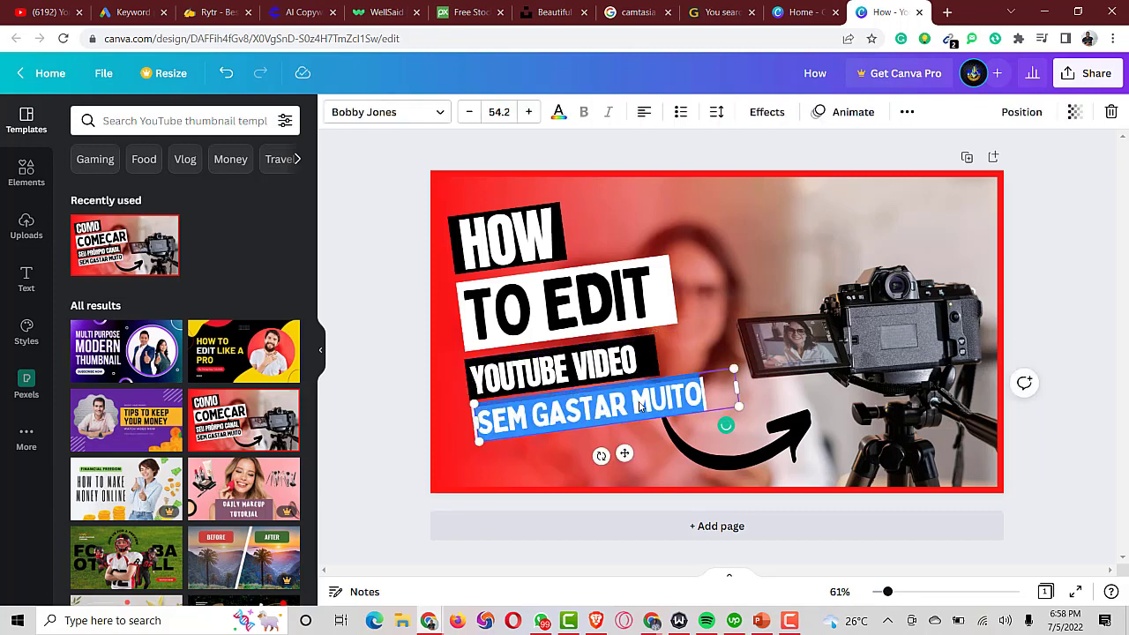
text(FREE TU)
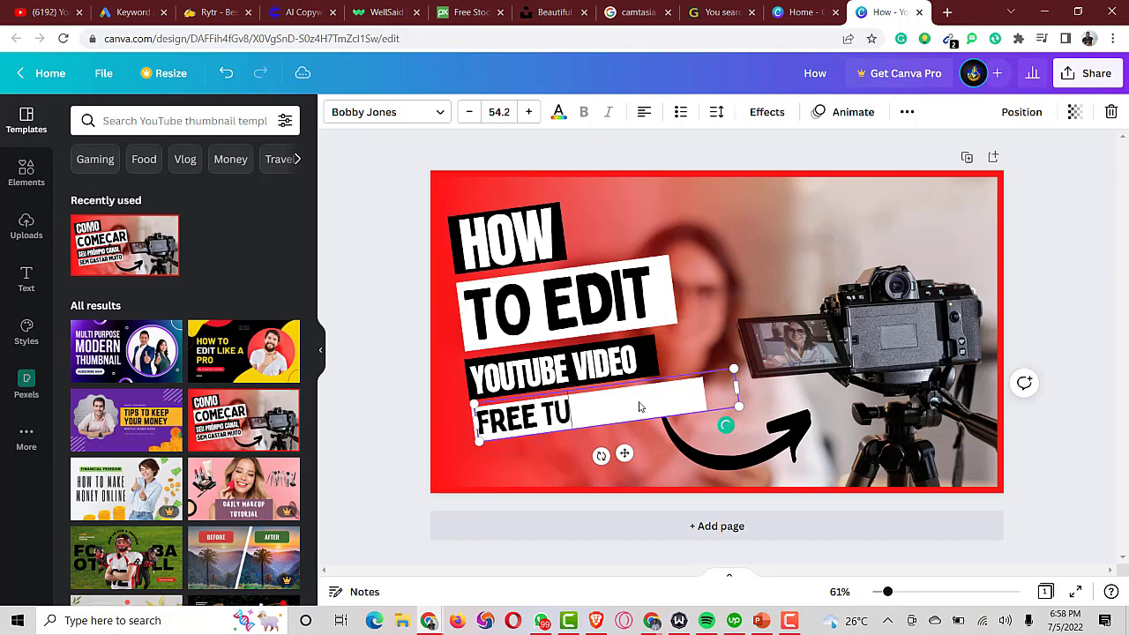
text(TORIAL)
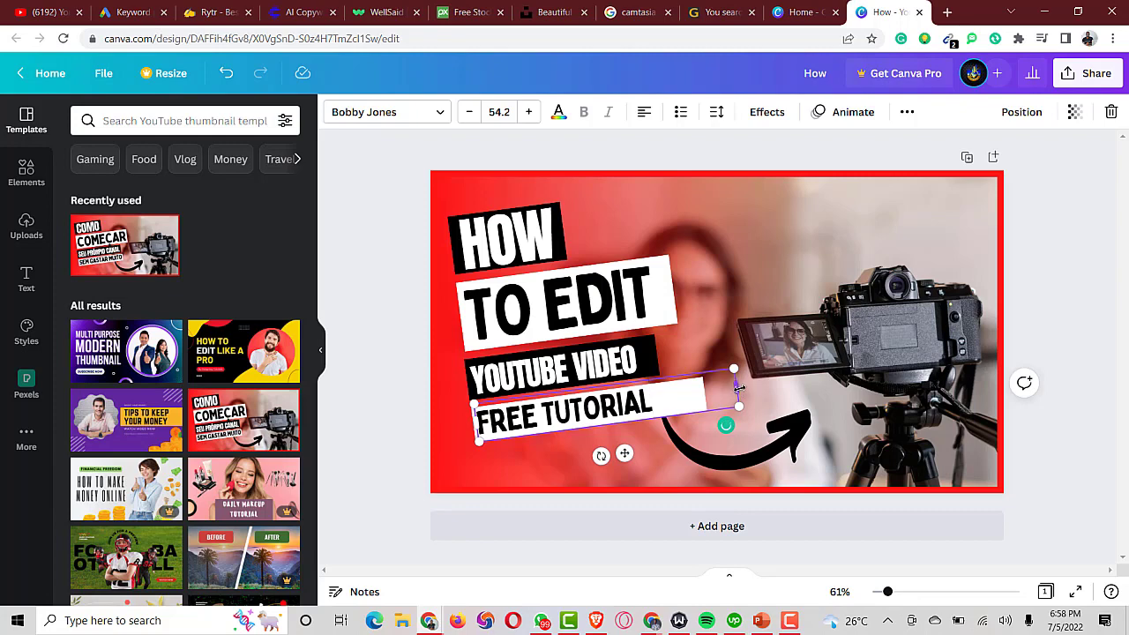
drag(736, 389, 660, 398)
click(683, 407)
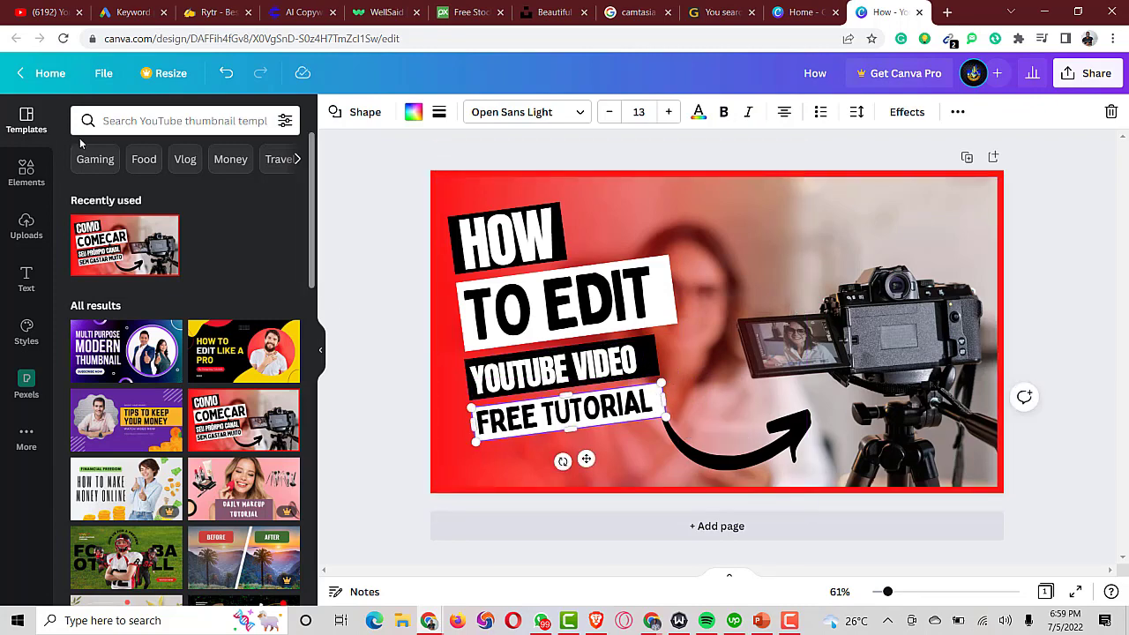
Search the elements for "youtube" and add the red YouTube play-button logo to the thumbnail.
click(26, 172)
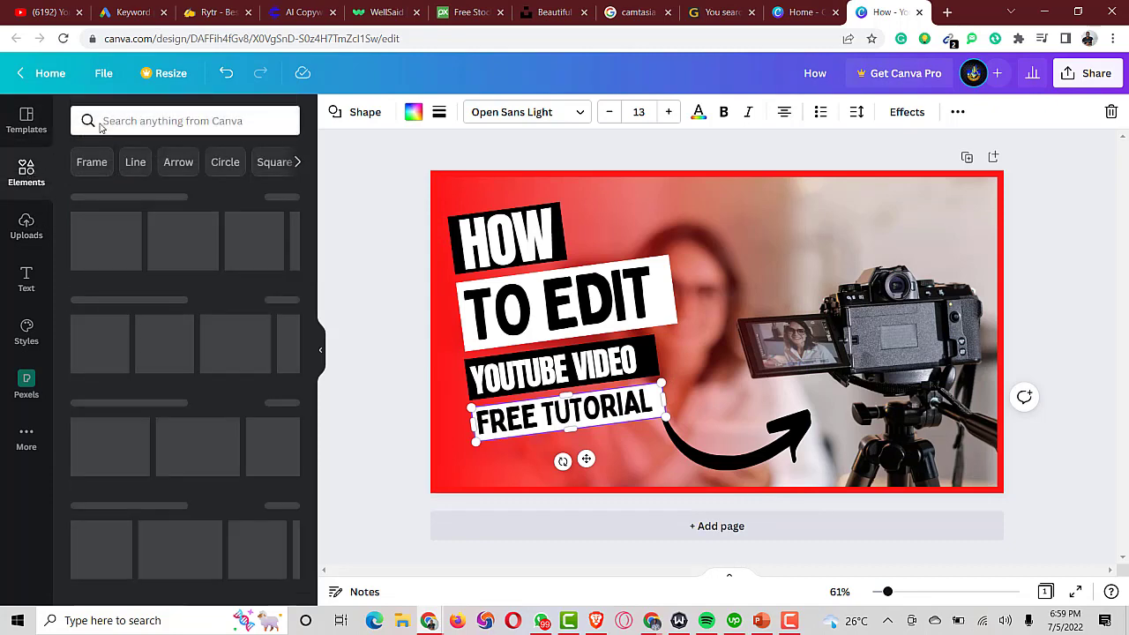
click(141, 120)
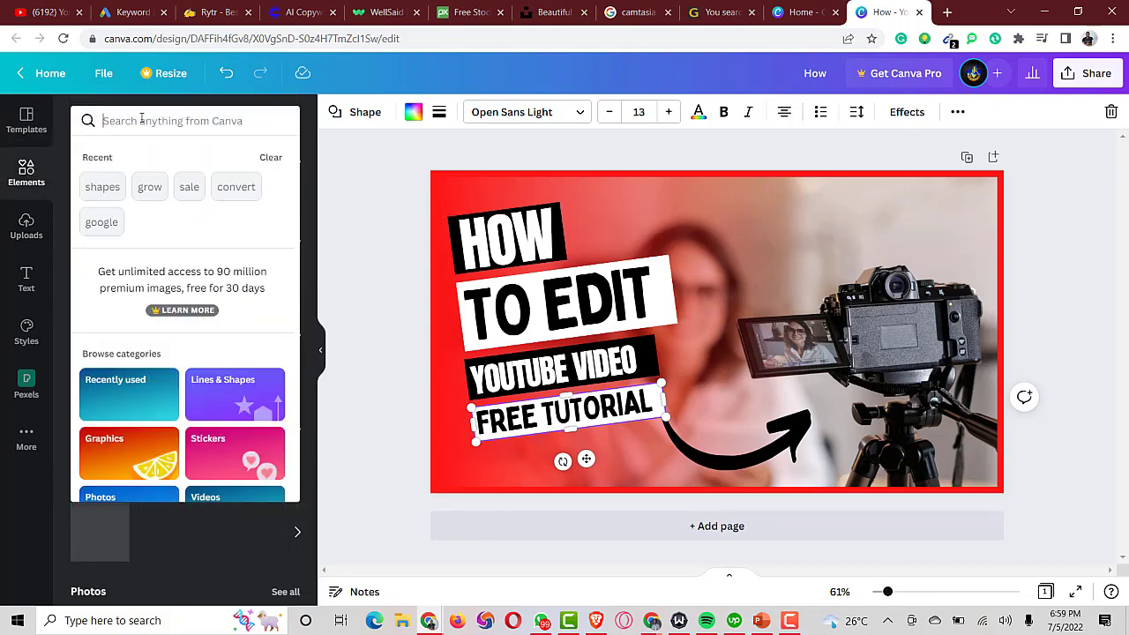
text(youti)
key(BackSpace)
text(ube)
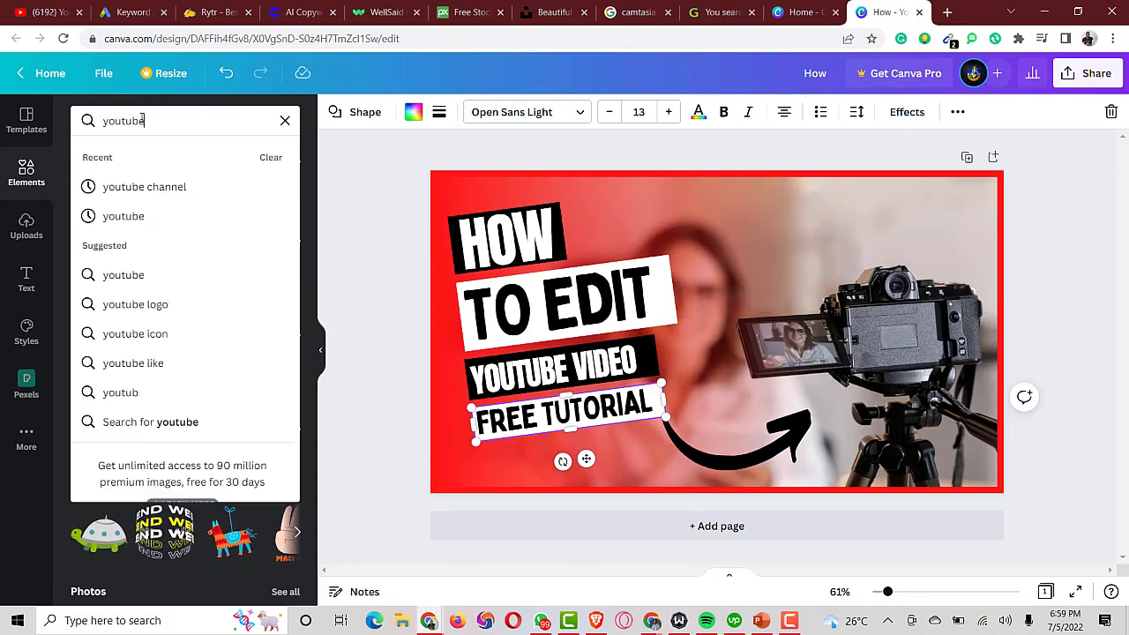
key(Return)
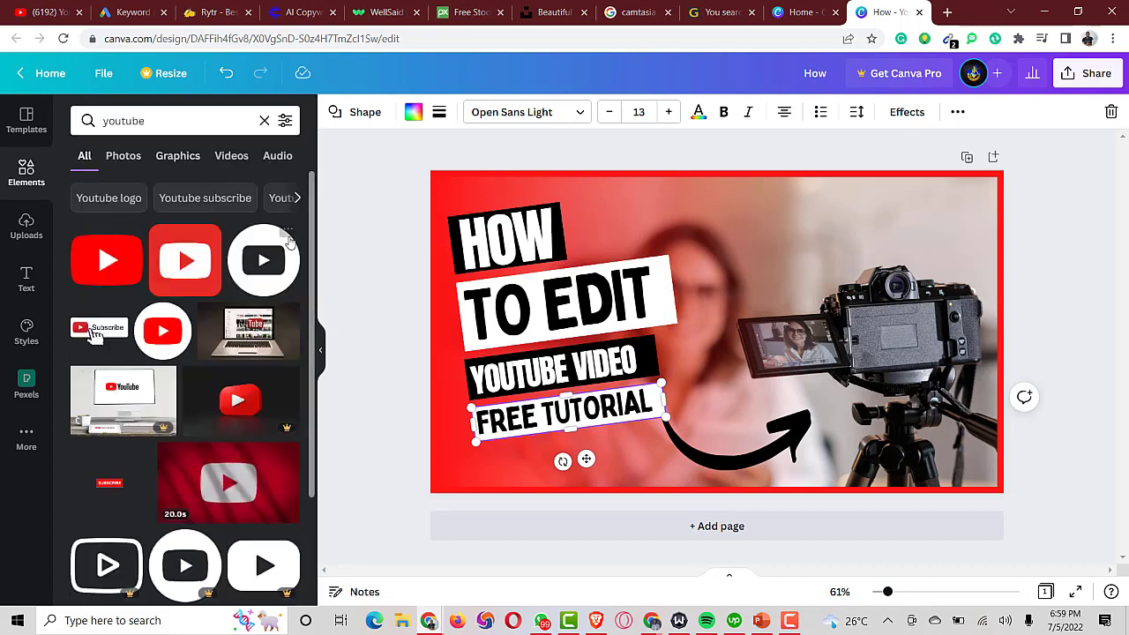
click(112, 276)
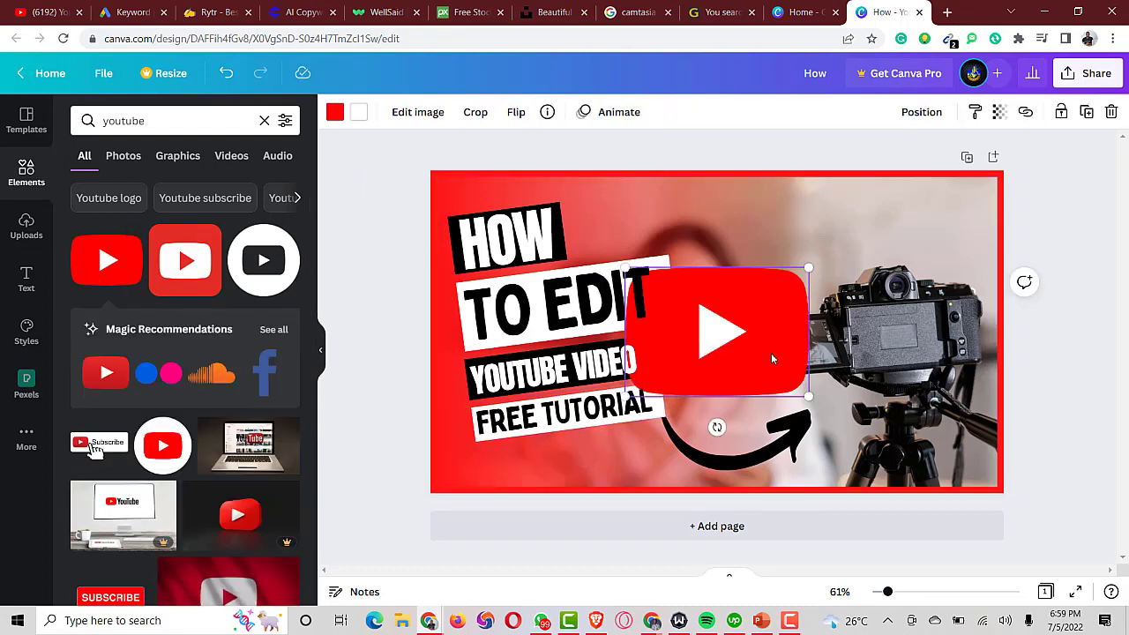
Shrink the YouTube logo, tilt it to match the text lines and place it at the end of the "YOUTUBE VIDEO" line.
drag(765, 372, 697, 361)
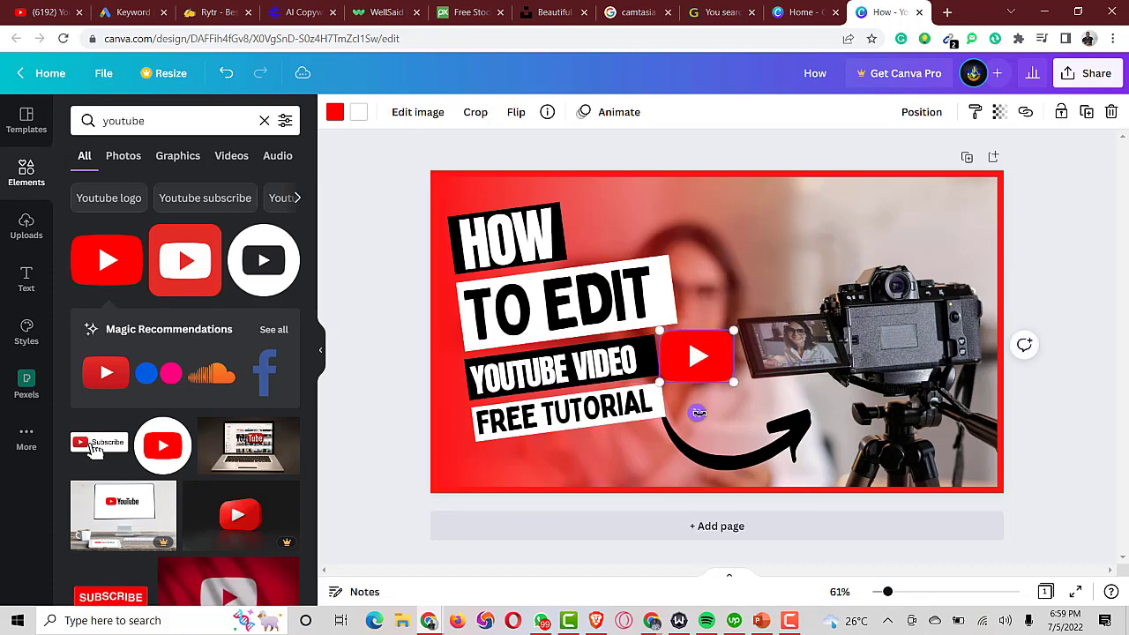
drag(697, 413, 694, 354)
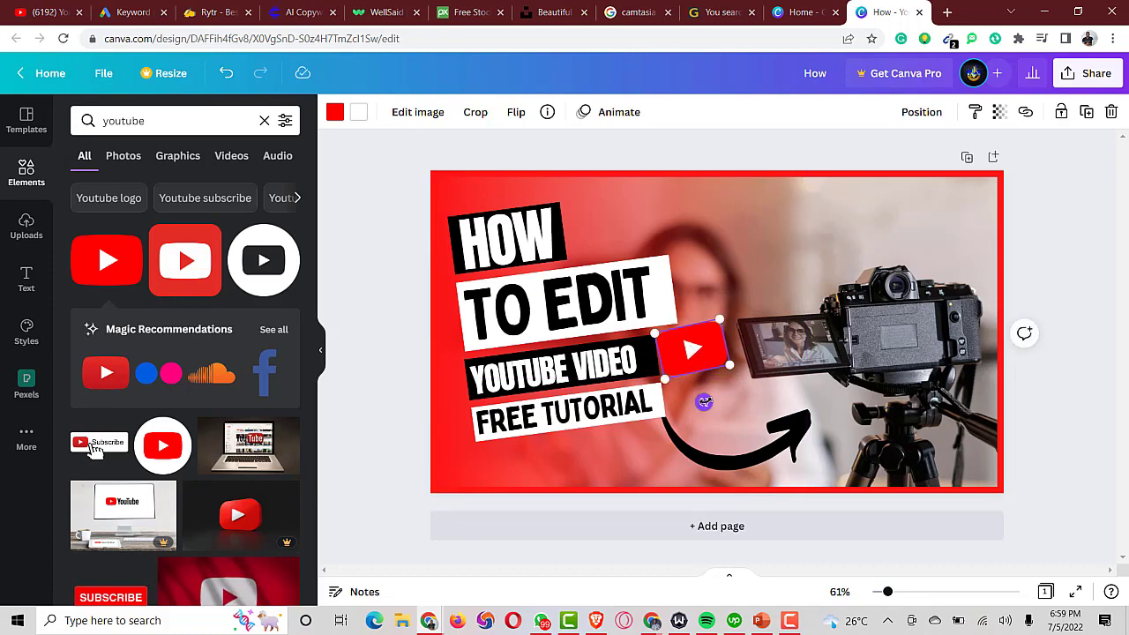
mouse_move(696, 356)
mouse_down()
mouse_move(682, 360)
mouse_move(709, 367)
mouse_up()
click(367, 419)
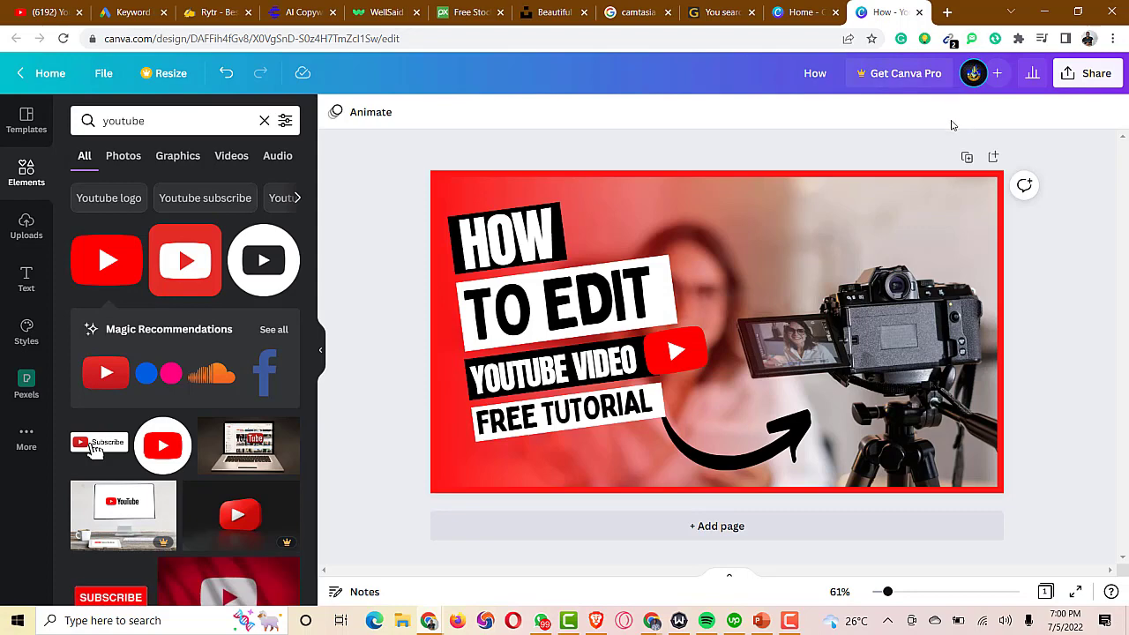
Switch to the open Rytr pricing page and the Copymatic home page to review the script-writing tools.
click(220, 15)
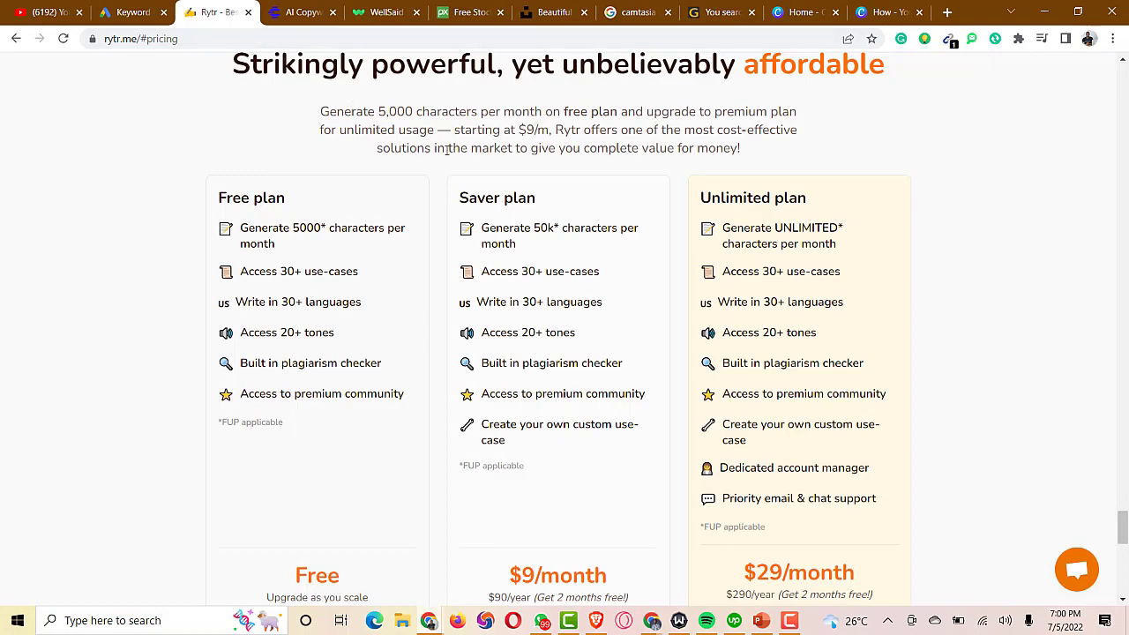
click(290, 15)
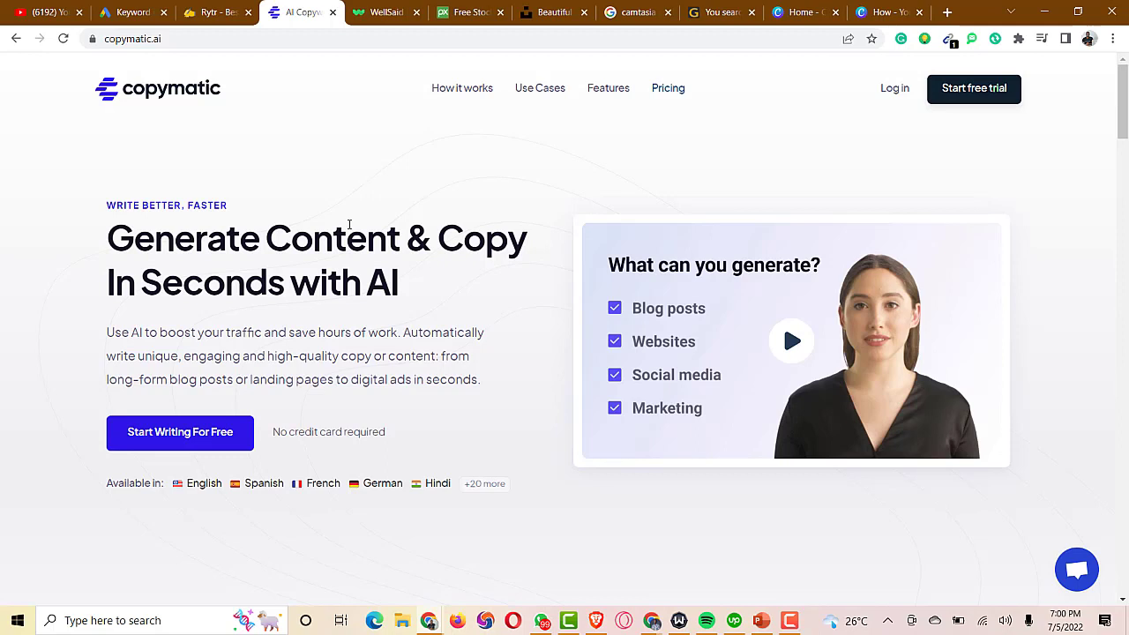
Open tuberanker.com in a new browser tab and go to its YouTube Tag Generator tool.
click(948, 13)
text(yout)
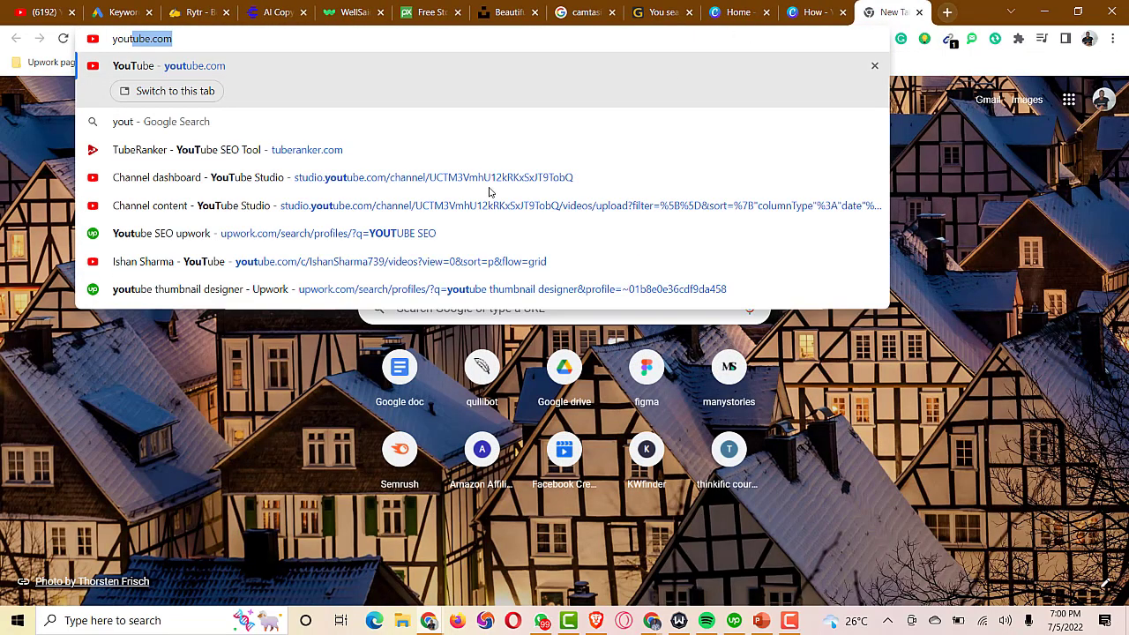
click(249, 150)
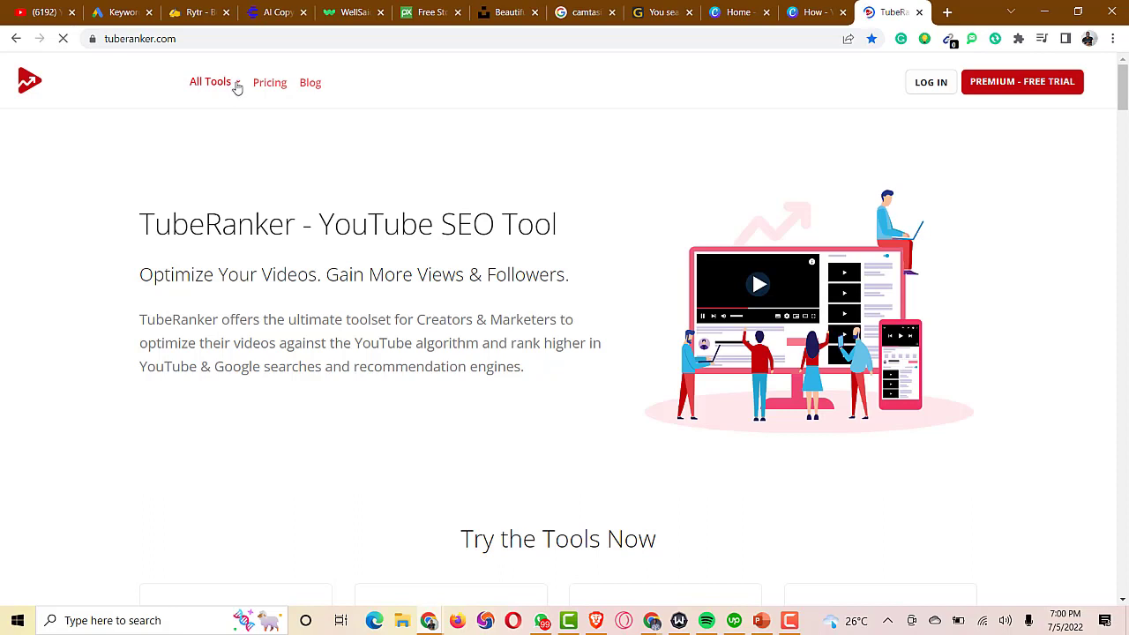
mouse_move(235, 86)
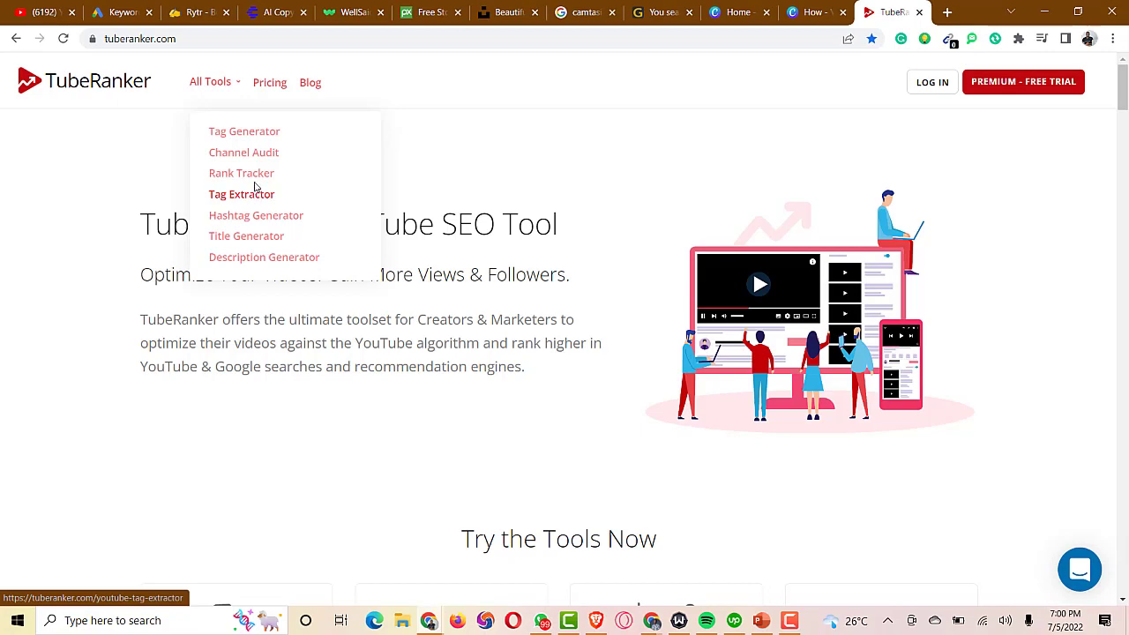
click(260, 134)
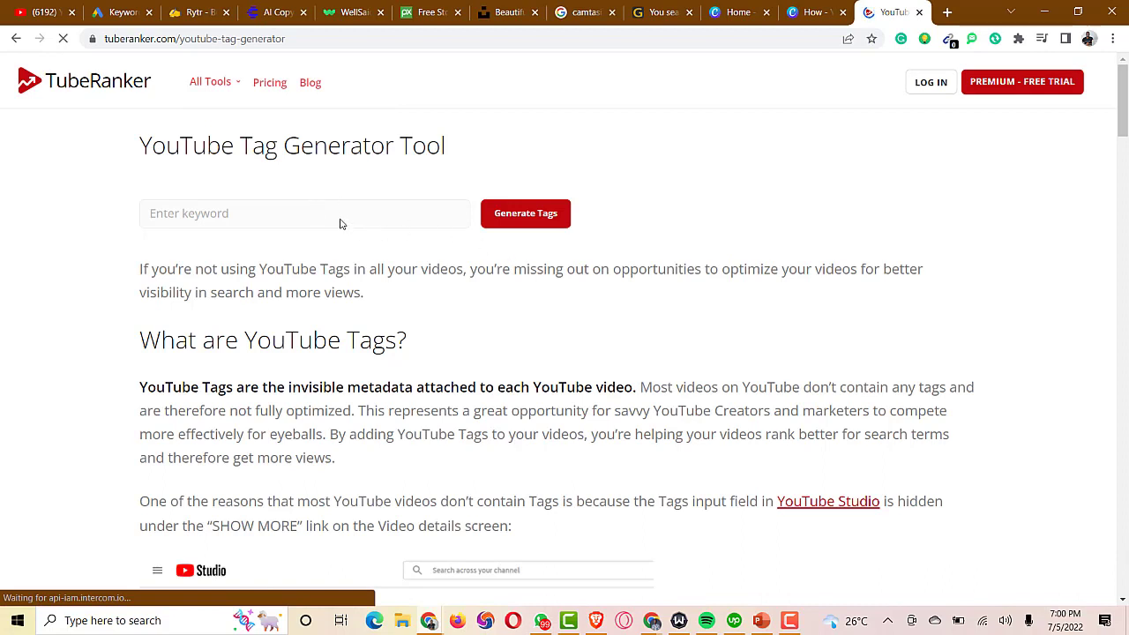
Generate YouTube tags for the keyword "ai content idea".
click(212, 215)
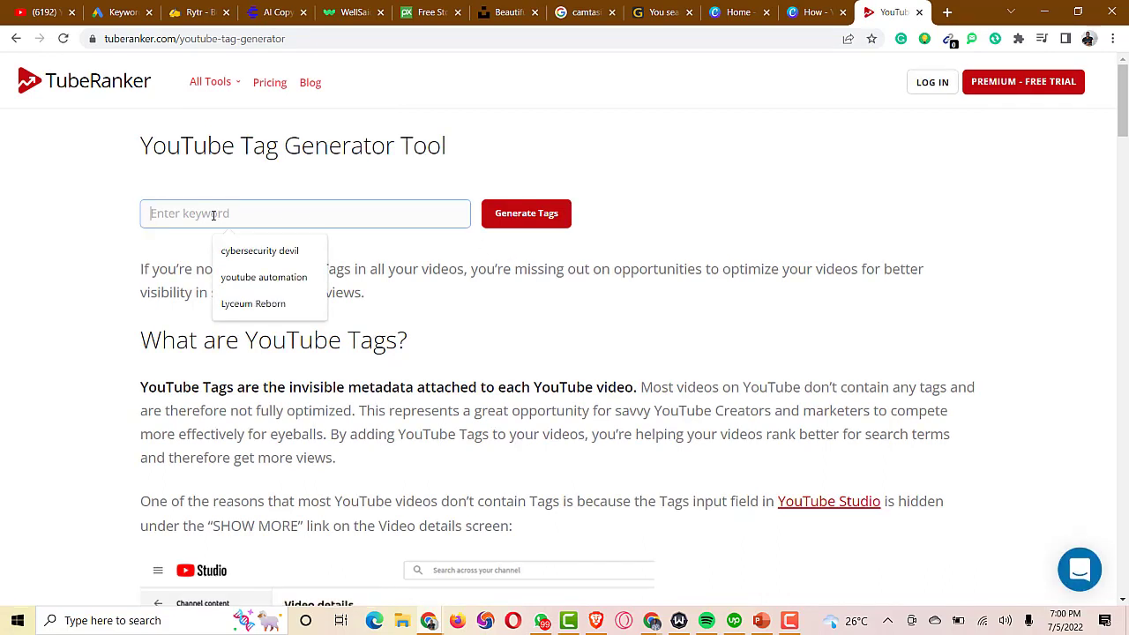
text(ai content ideas)
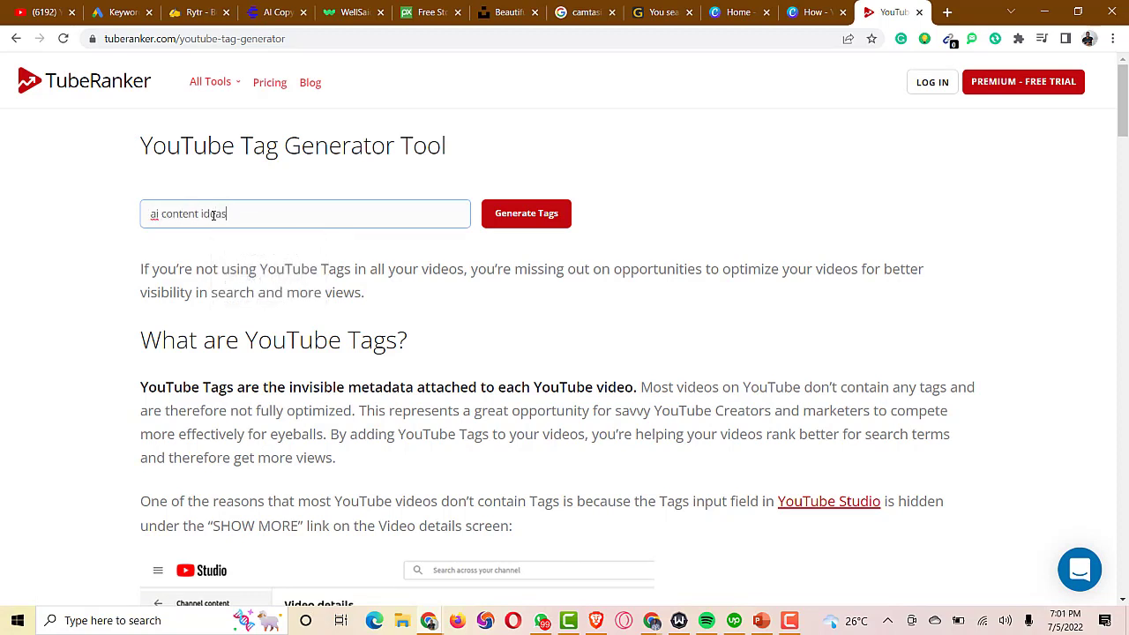
key(BackSpace)
click(522, 214)
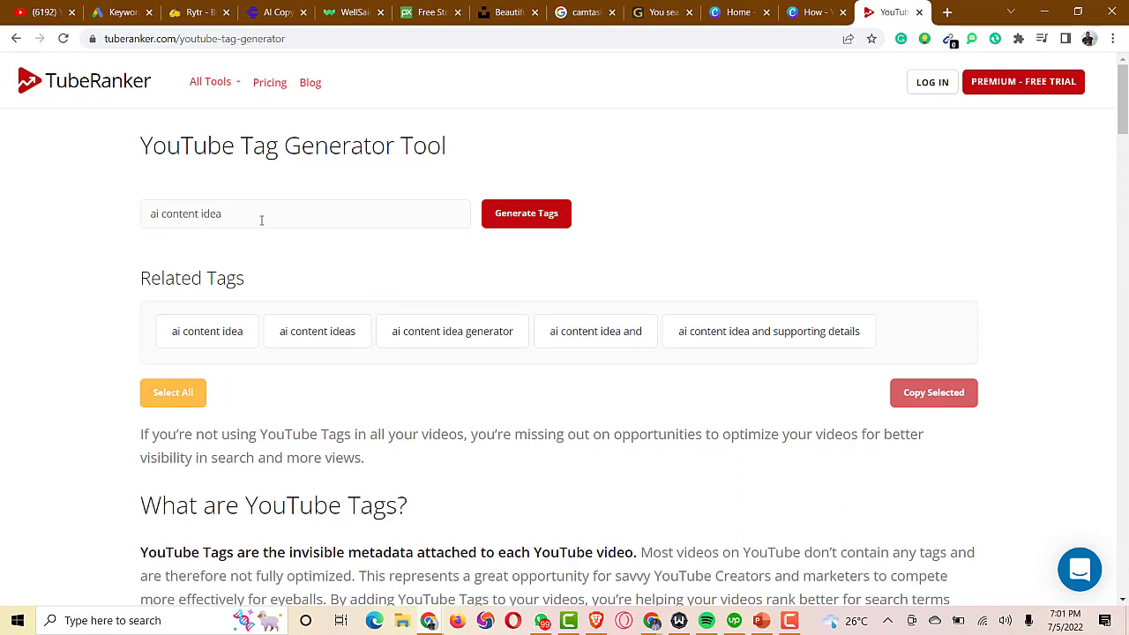
Shorten the keyword to "ai content" and generate the related tags again.
drag(262, 220, 202, 214)
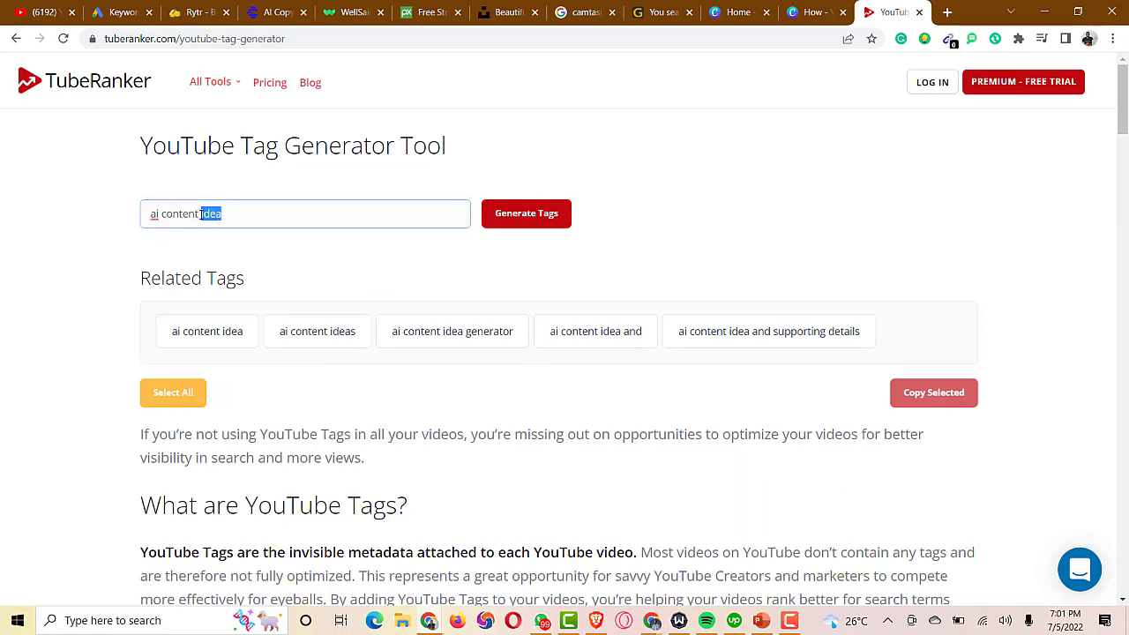
key(BackSpace)
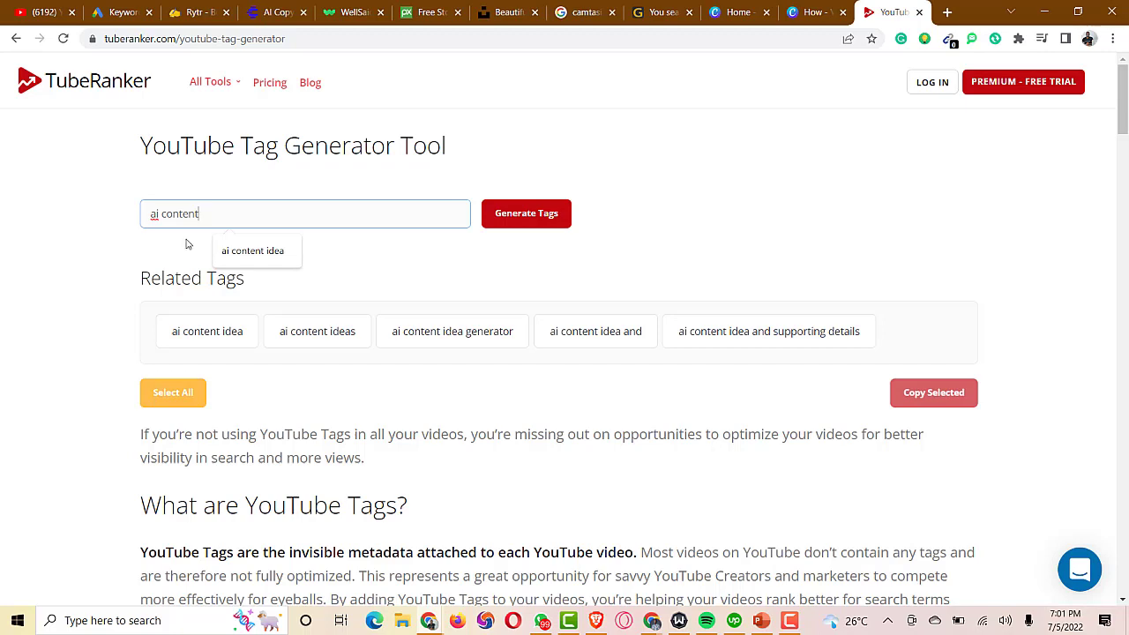
click(540, 216)
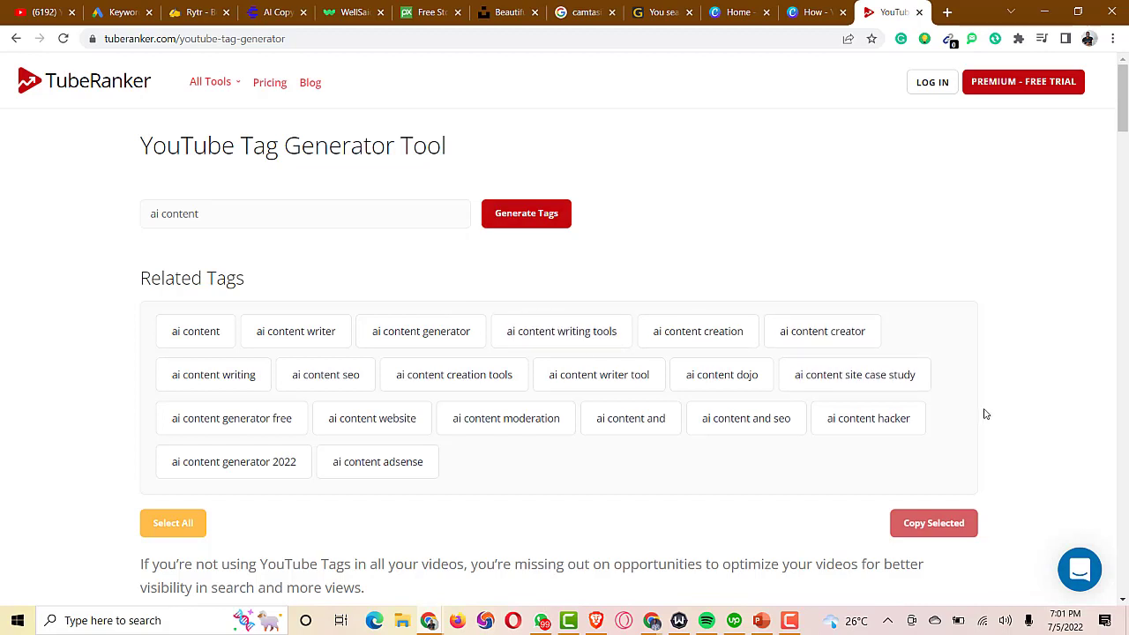
Select all the related tags, copy them and clear the selection.
click(173, 523)
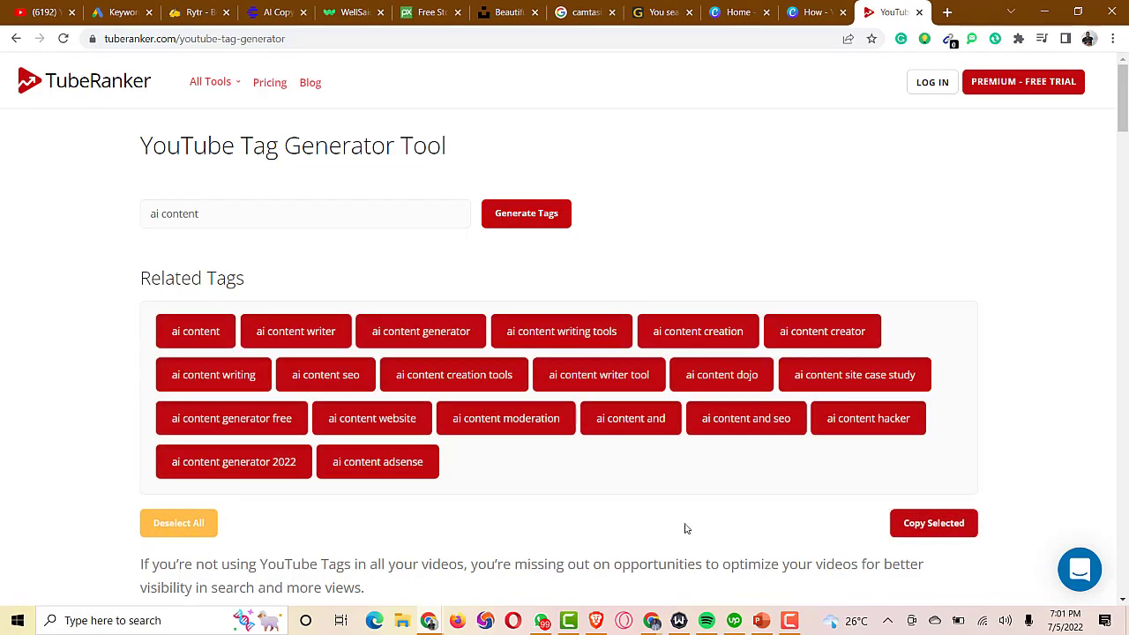
click(957, 526)
click(181, 523)
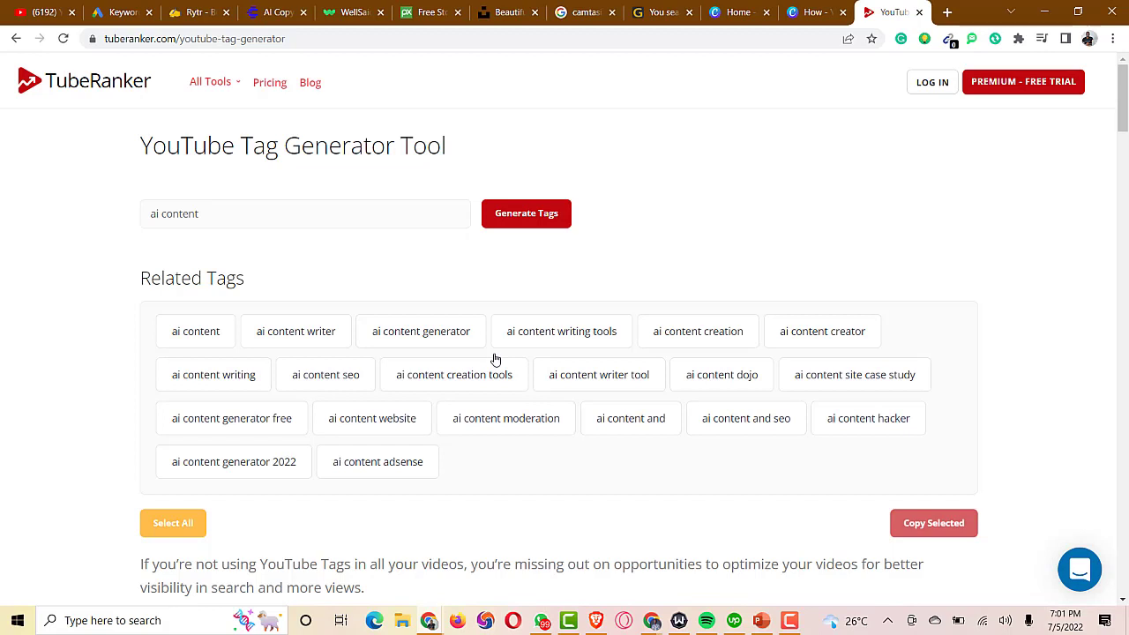